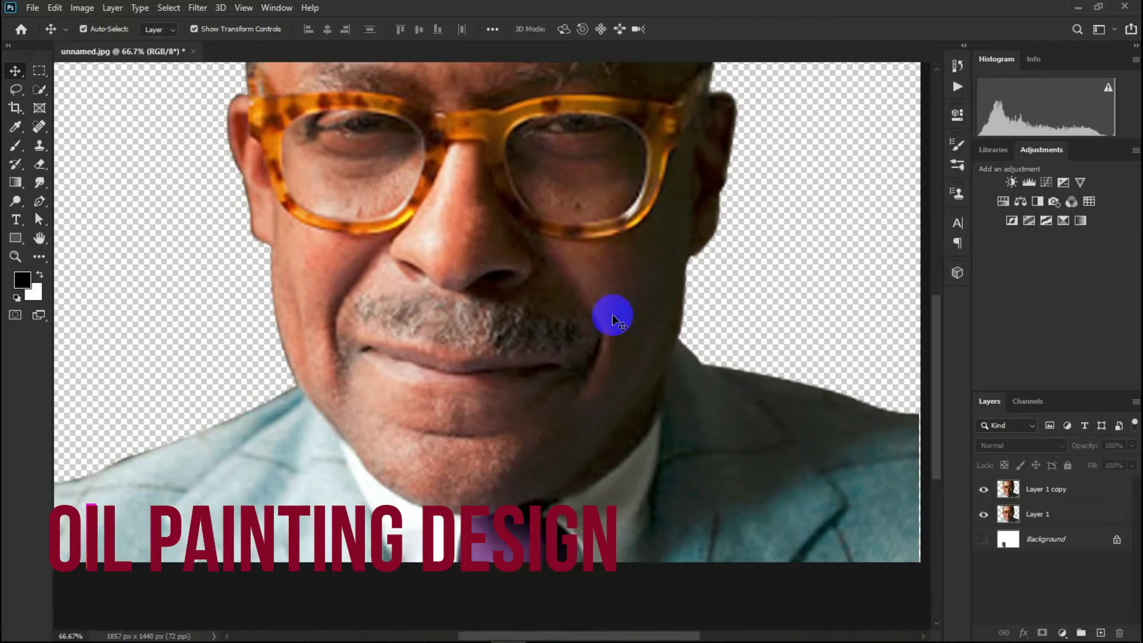
- Zoom out to 33.3% so the whole cut-out portrait on Layer 1 copy is visible
key("ctrl+minus")
key("ctrl+minus")
- Add a Brightness/Contrast layer above Layer 1 copy that brightens and lowers contrast
left_click(1048, 489)
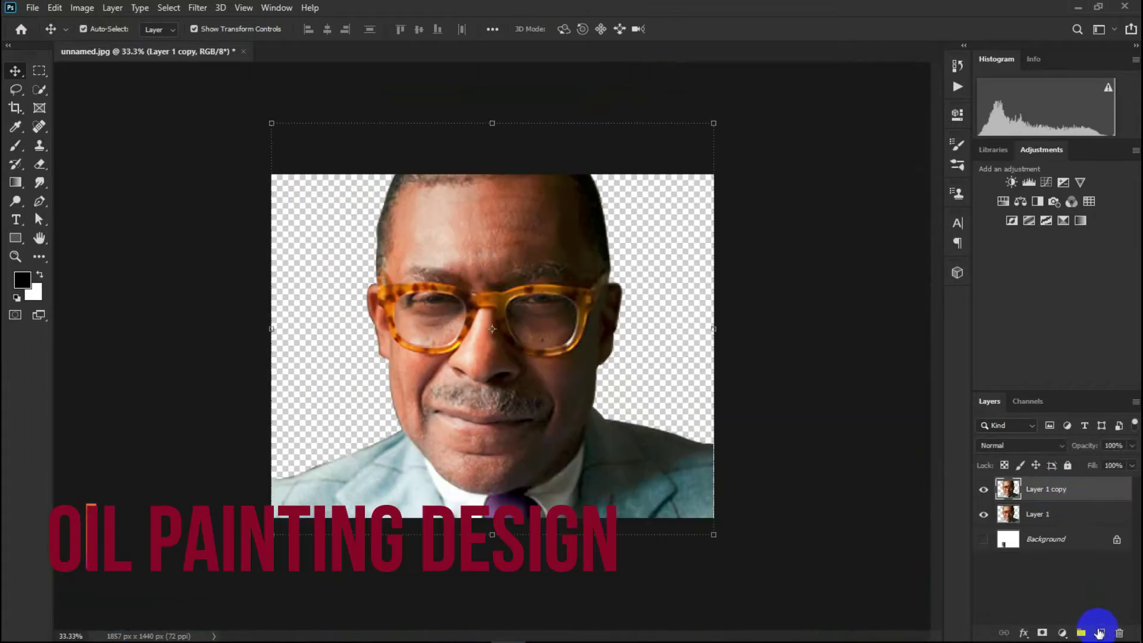
left_click(1063, 627)
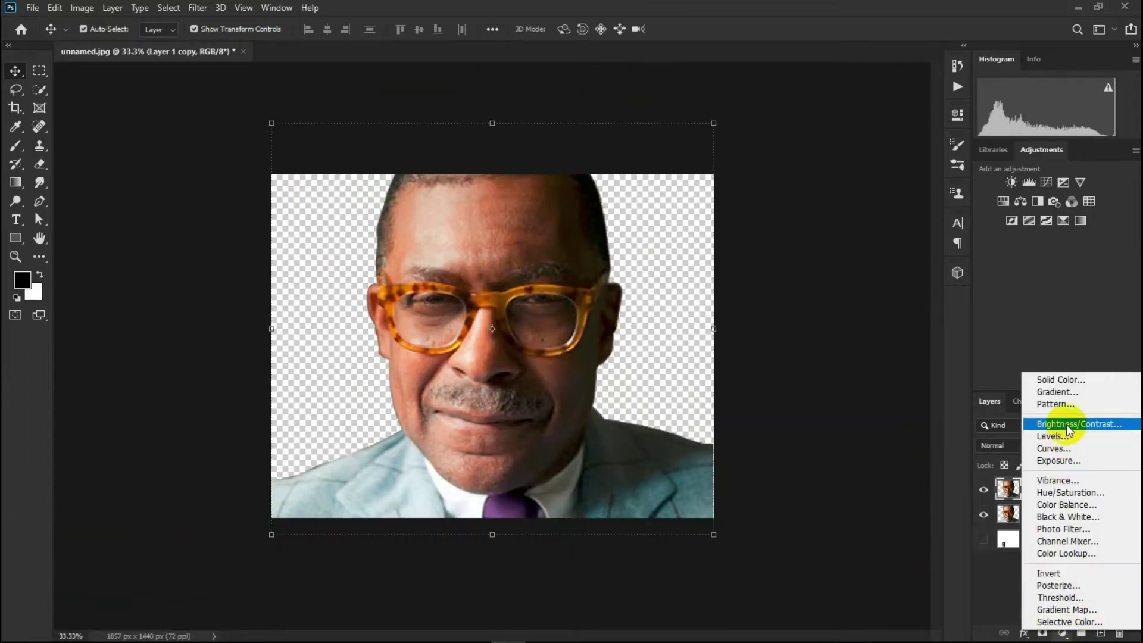
left_click(1066, 425)
mouse_move(858, 197)
left_mouse_down()
mouse_move(870, 197)
mouse_move(850, 225)
mouse_move(832, 226)
left_mouse_up()
left_click(918, 110)
- Add a Levels adjustment layer that brightens the portrait's midtones
left_click(1063, 633)
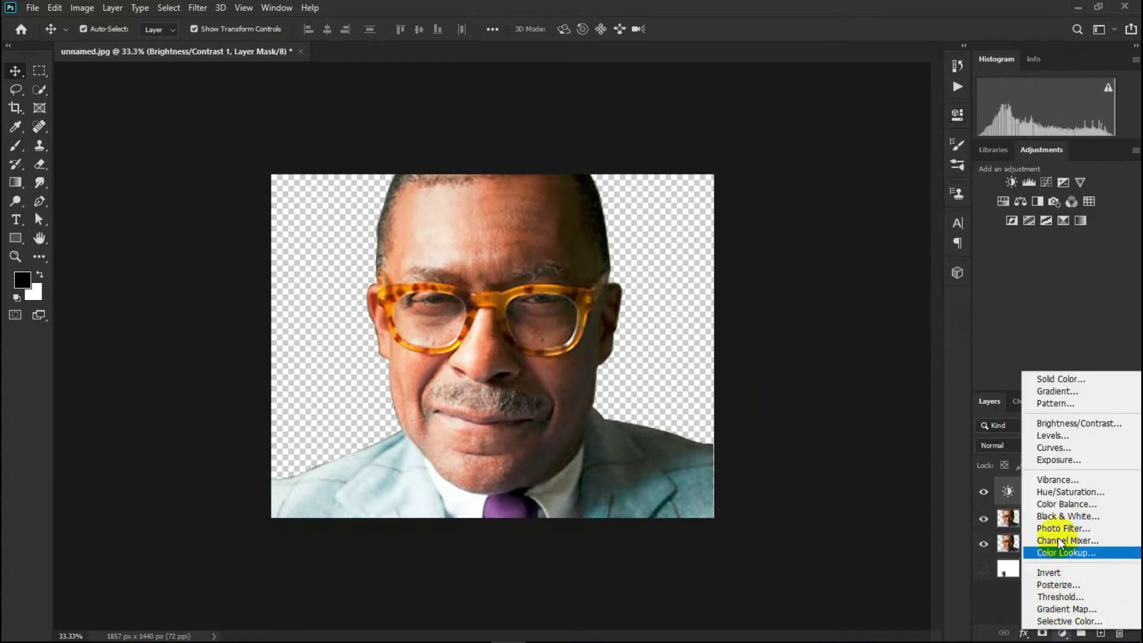
left_click(1057, 438)
left_click_drag(869, 262, 915, 267)
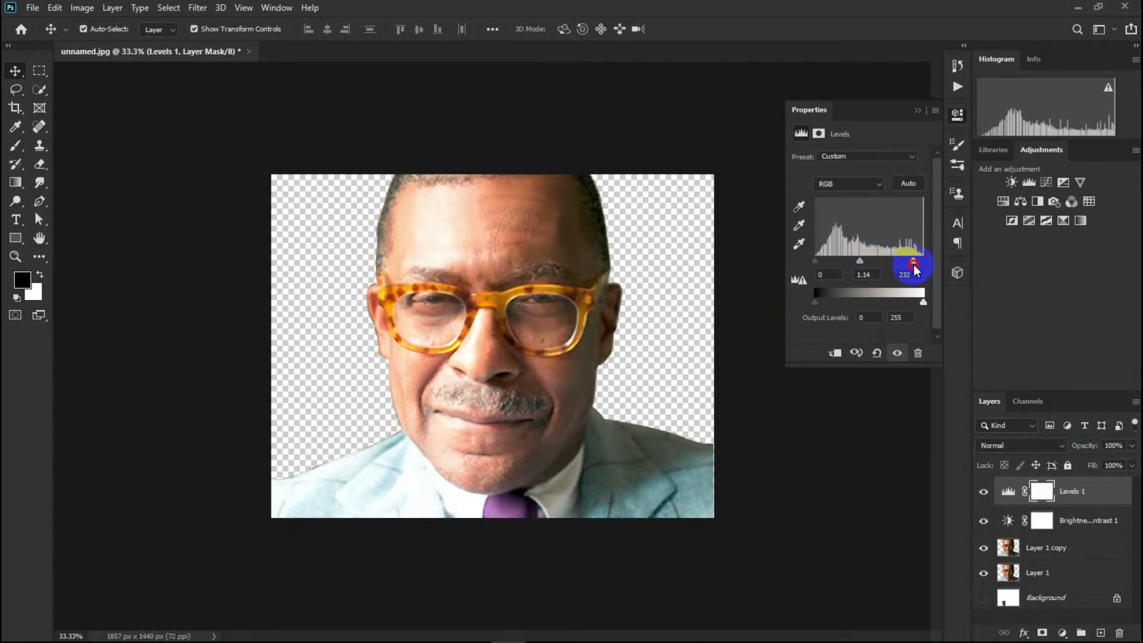
left_click(913, 199)
- Add a Curves layer, pulling in the white point and nudging the black point
left_click(1063, 633)
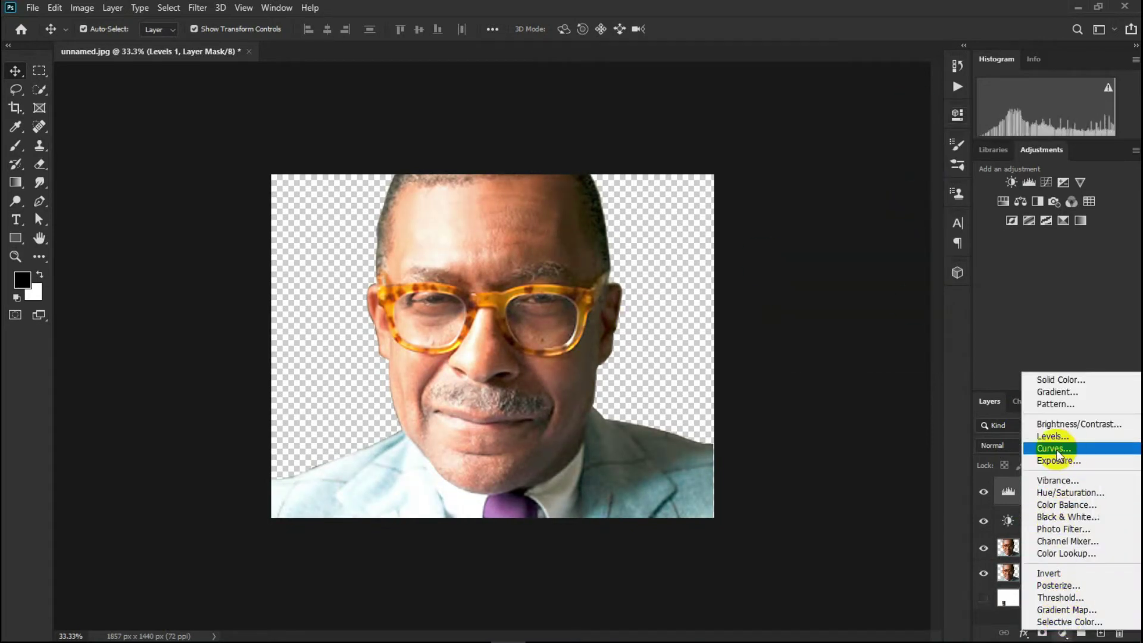
left_click(1054, 449)
left_click_drag(827, 284, 829, 284)
left_click_drag(918, 192, 917, 191)
left_click(918, 169)
- Add a second Curves layer that raises the black point to lift the shadows
left_click(1063, 633)
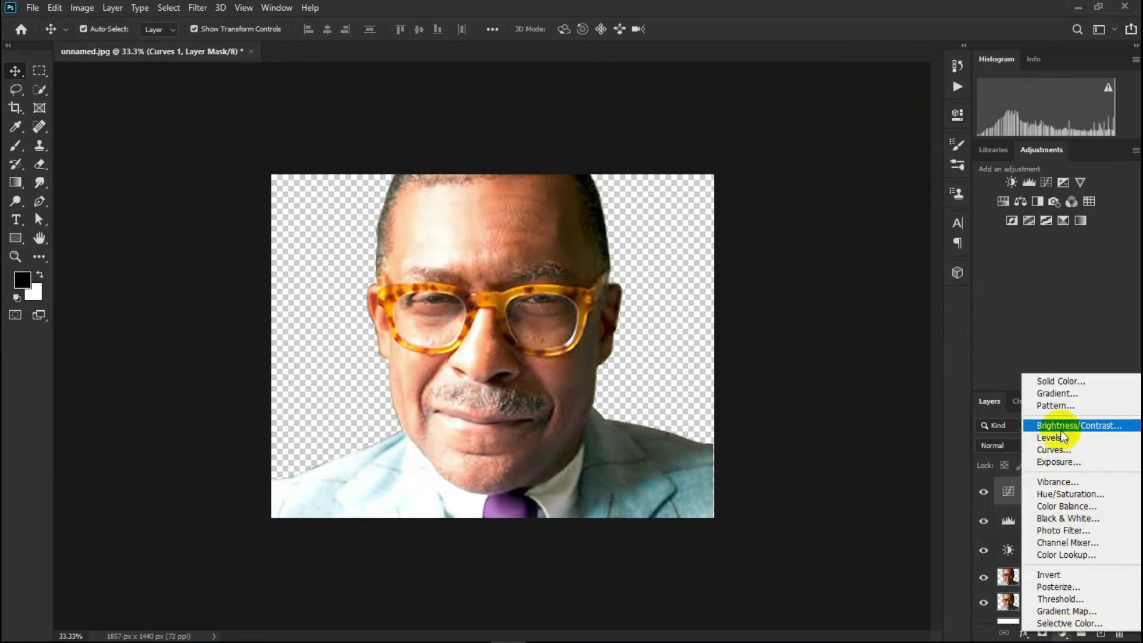
left_click(1053, 450)
left_click_drag(826, 286, 832, 274)
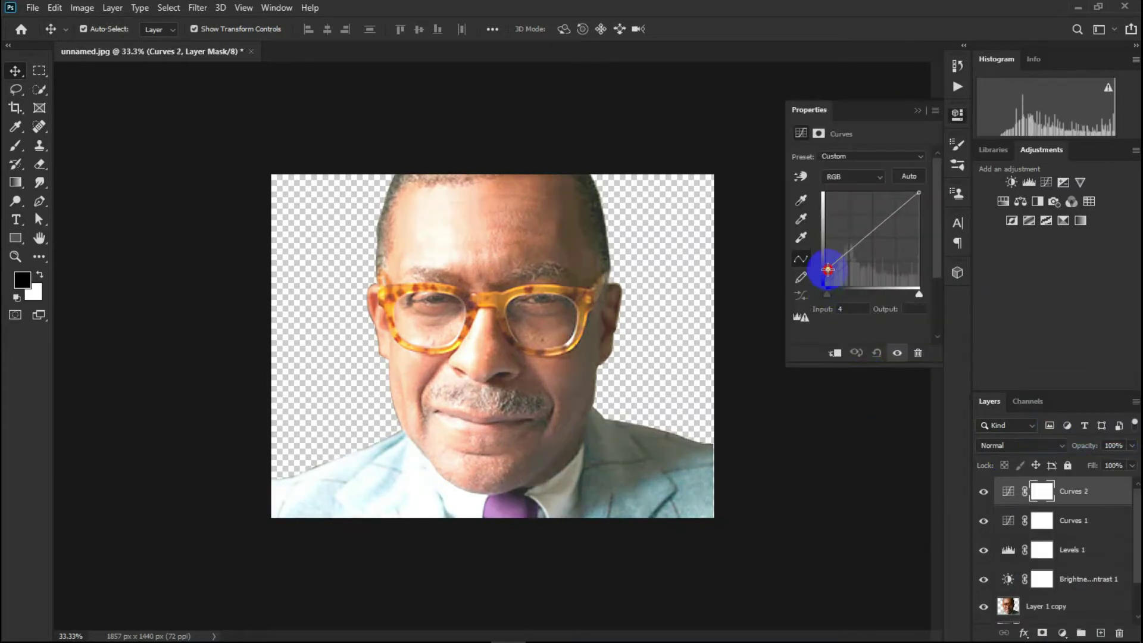
left_click_drag(917, 191, 920, 186)
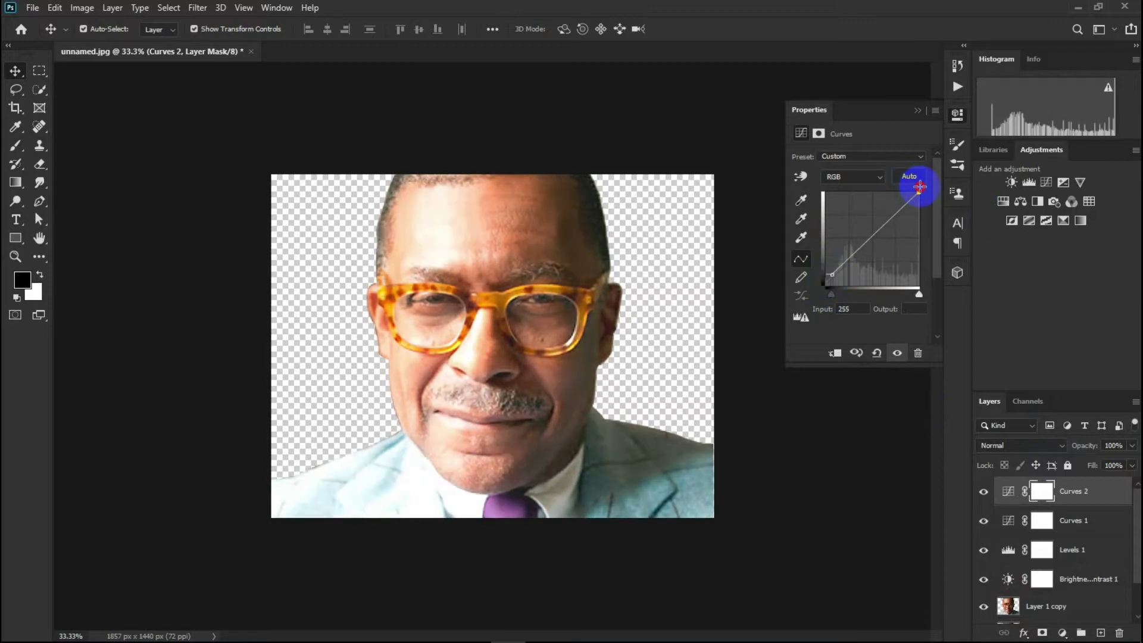
left_click_drag(844, 271, 824, 281)
left_click(1084, 562)
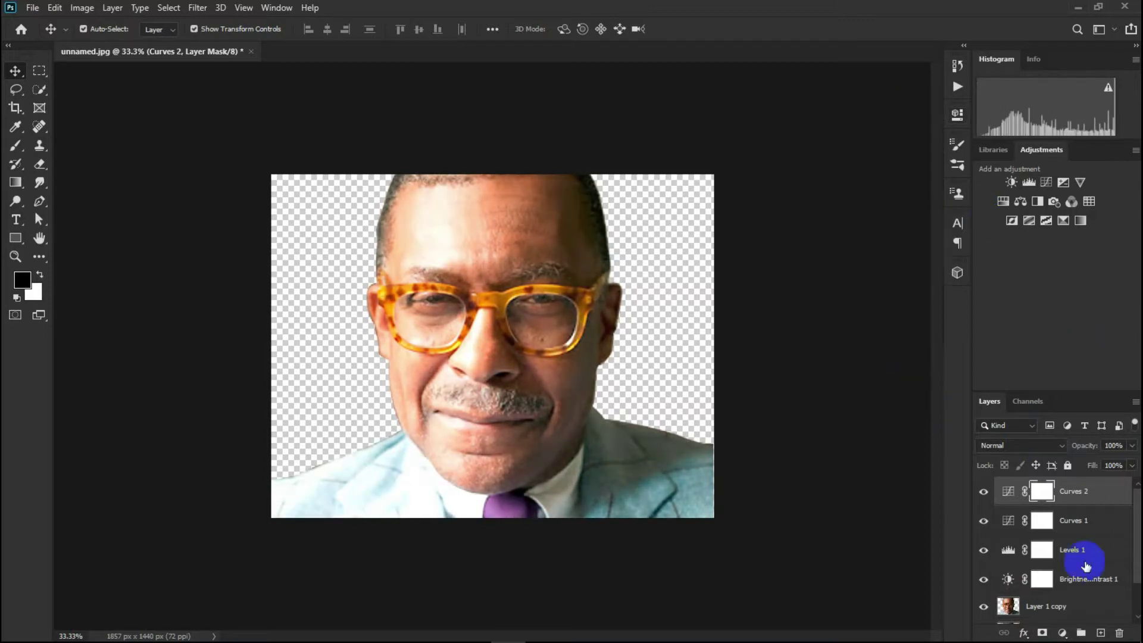
- Add a Hue/Saturation layer with a slight hue shift and reduced saturation
left_click(1062, 632)
left_click(1070, 493)
mouse_move(858, 208)
left_mouse_down()
mouse_move(867, 212)
mouse_move(853, 241)
left_mouse_up()
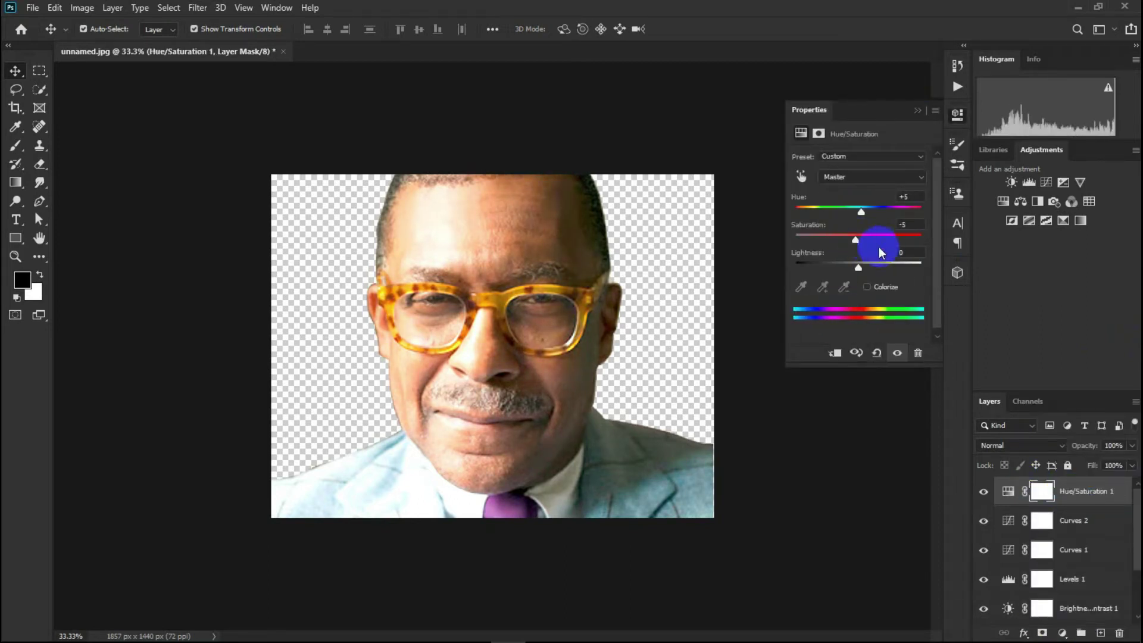
left_click(918, 110)
- Add a Vibrance layer that boosts vibrance while slightly lowering saturation
left_click(1063, 633)
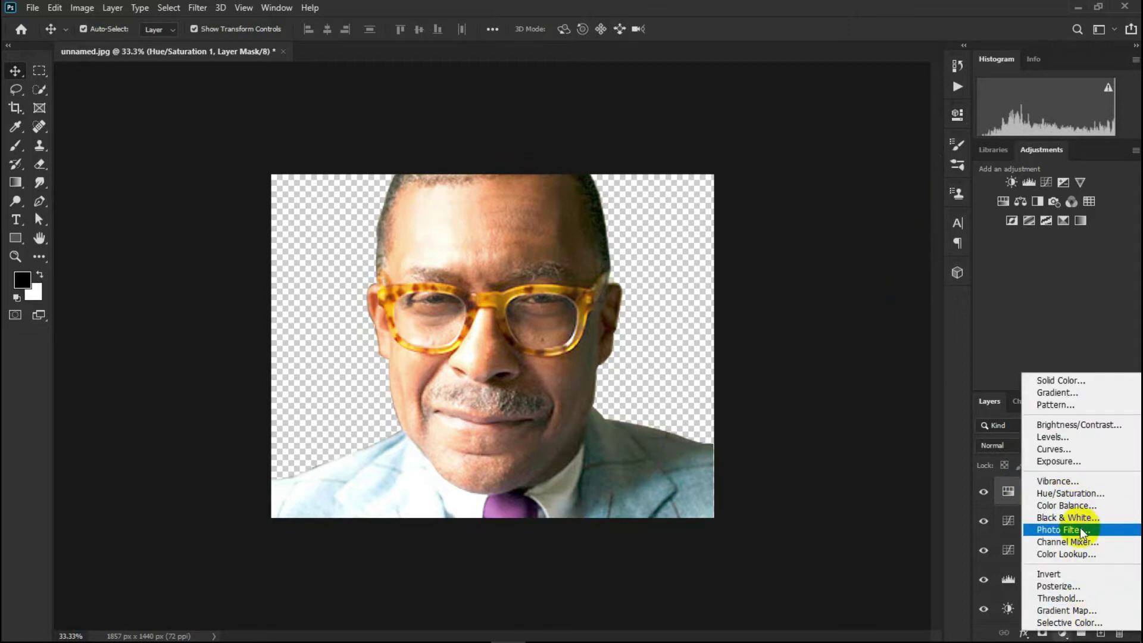
left_click(1066, 481)
left_click_drag(858, 169, 914, 180)
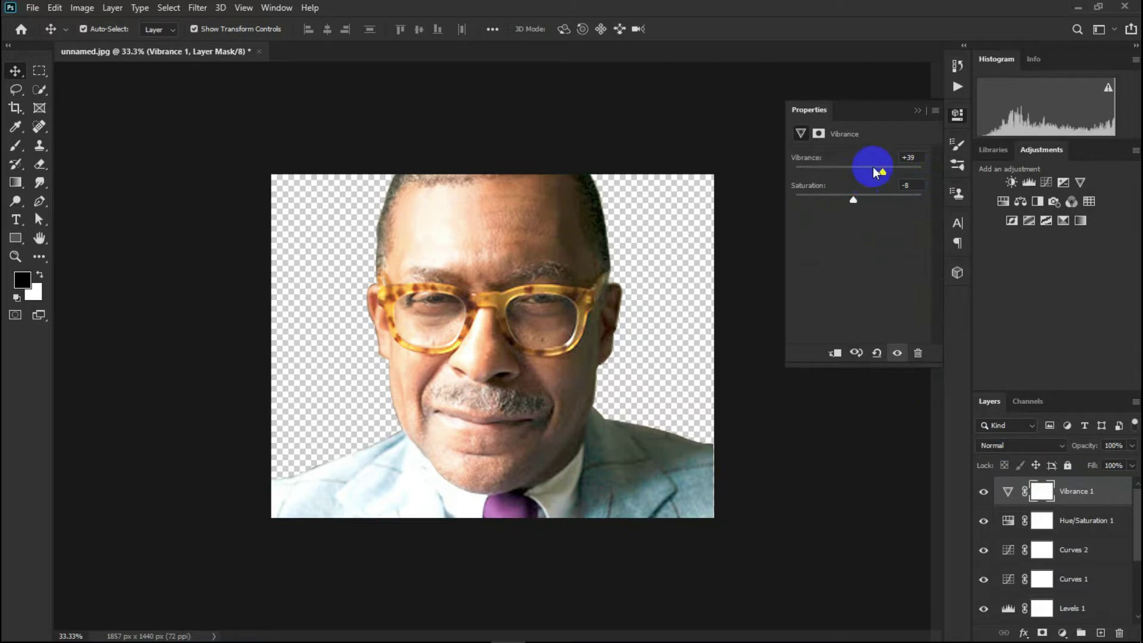
left_click(1080, 492)
scroll(1096, 554, "down", 3)
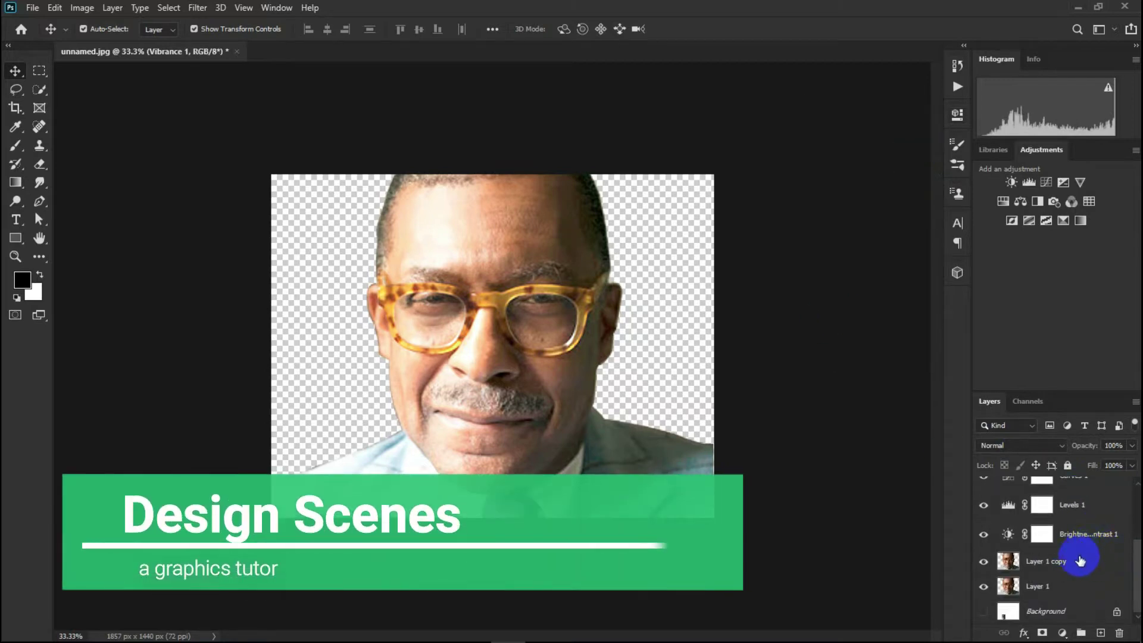
- Merge the adjustment layers and Layer 1 copy into a single Vibrance 1 layer
left_click(1081, 559, "shift")
key("ctrl+e")
left_click(502, 281)
scroll(502, 281, "up", 2)
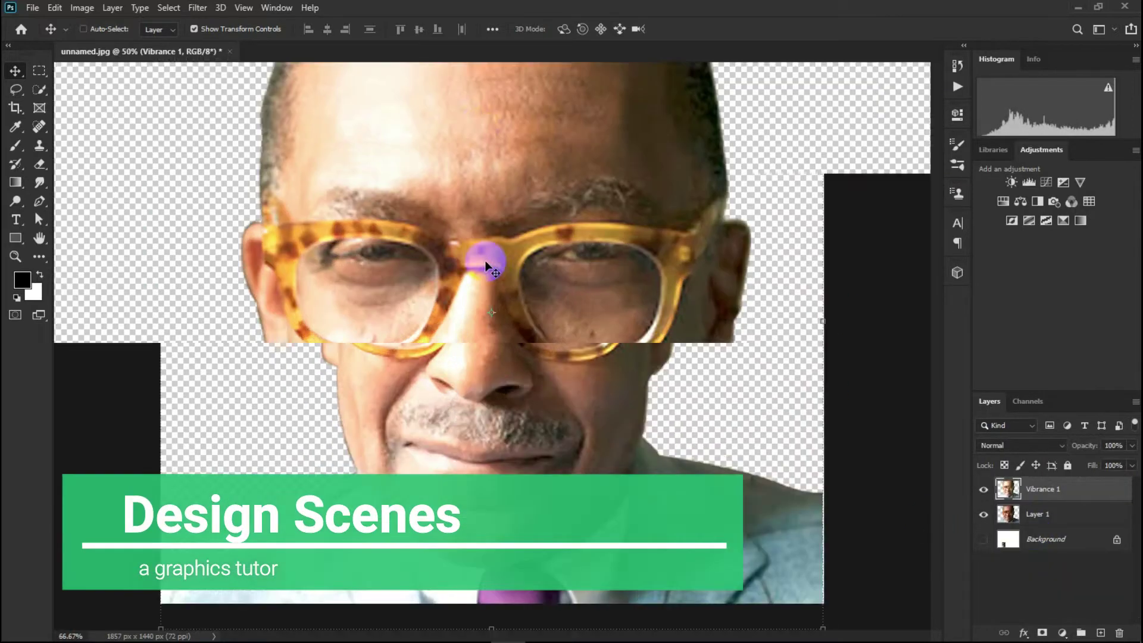
scroll(494, 292, "down", 1)
scroll(491, 294, "down", 2)
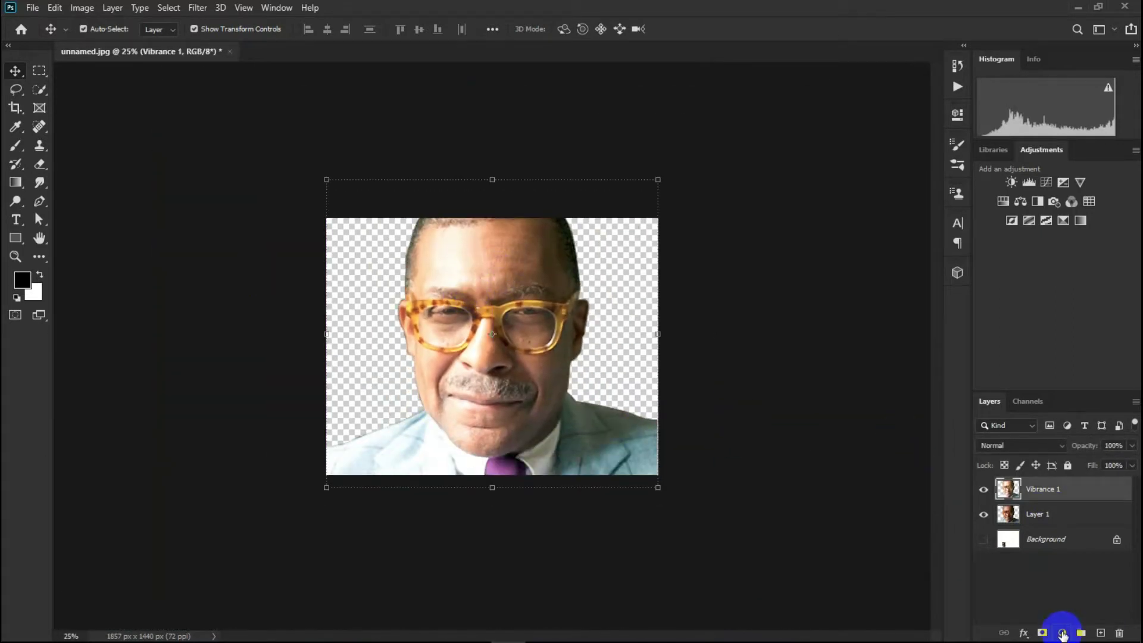
- Add another Vibrance layer and merge it with Vibrance 1 into Vibrance 2
left_click(1063, 634)
left_click(1087, 473)
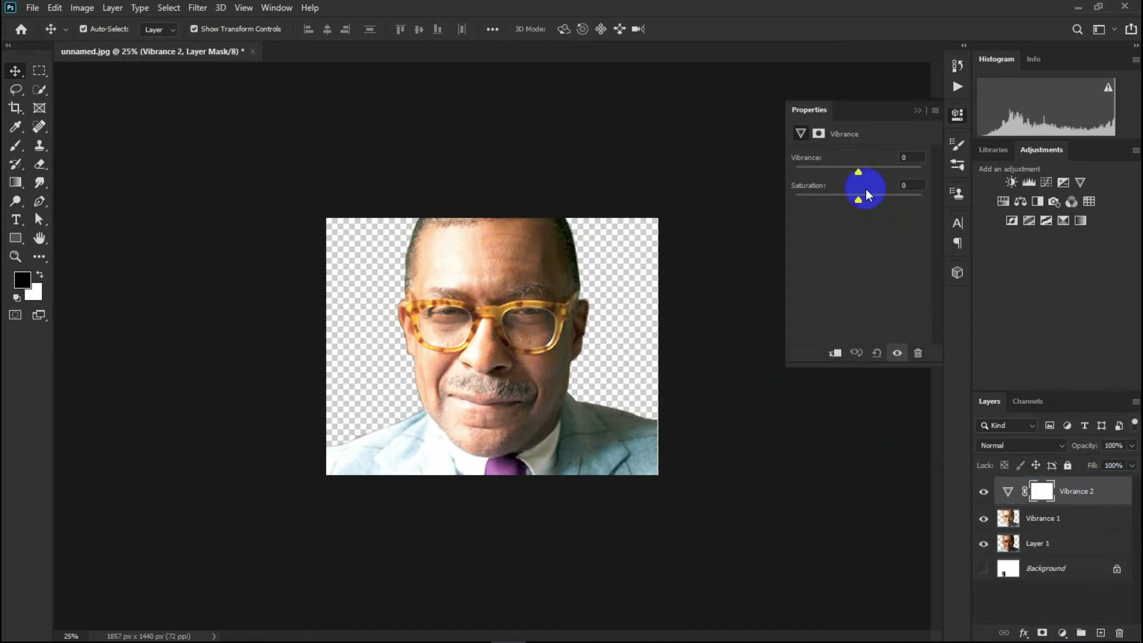
left_click(1035, 518, "shift")
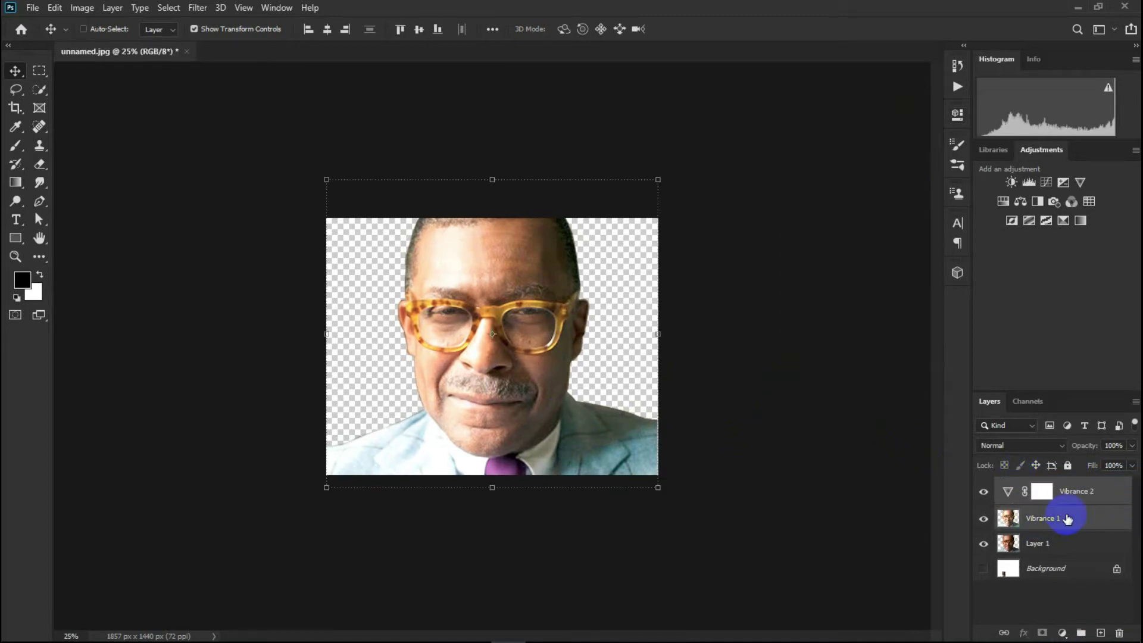
key("ctrl+e")
left_click(487, 285)
- Duplicate Vibrance 2 and sharpen the copy with Unsharp Mask, Amount 95%, Radius 4.9 px
key("ctrl+j")
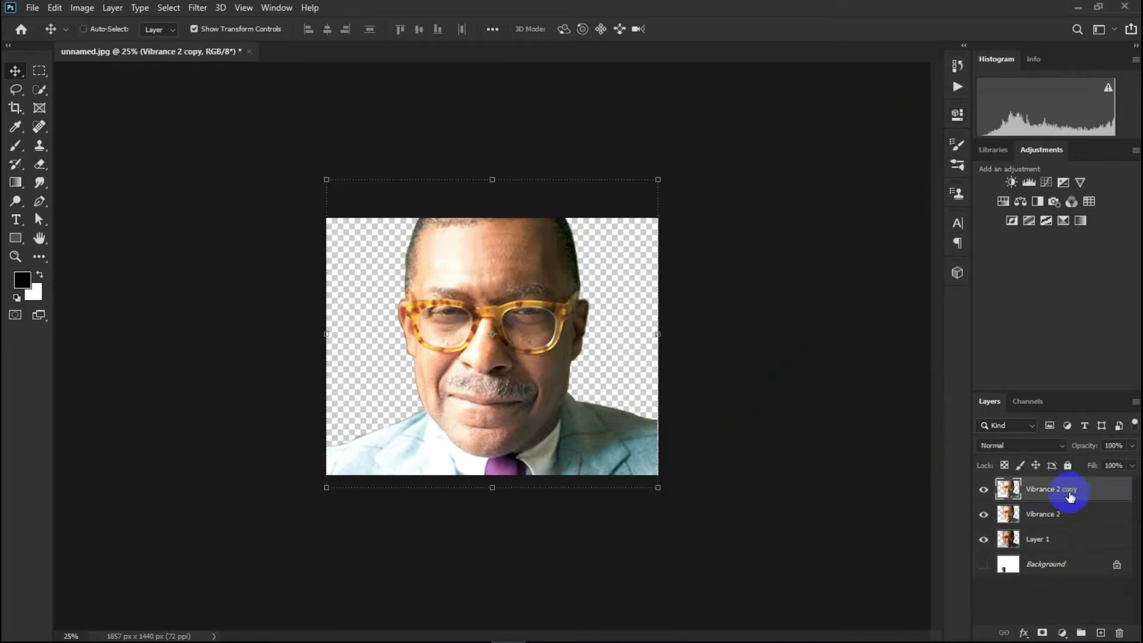
left_click(197, 7)
mouse_move(211, 195)
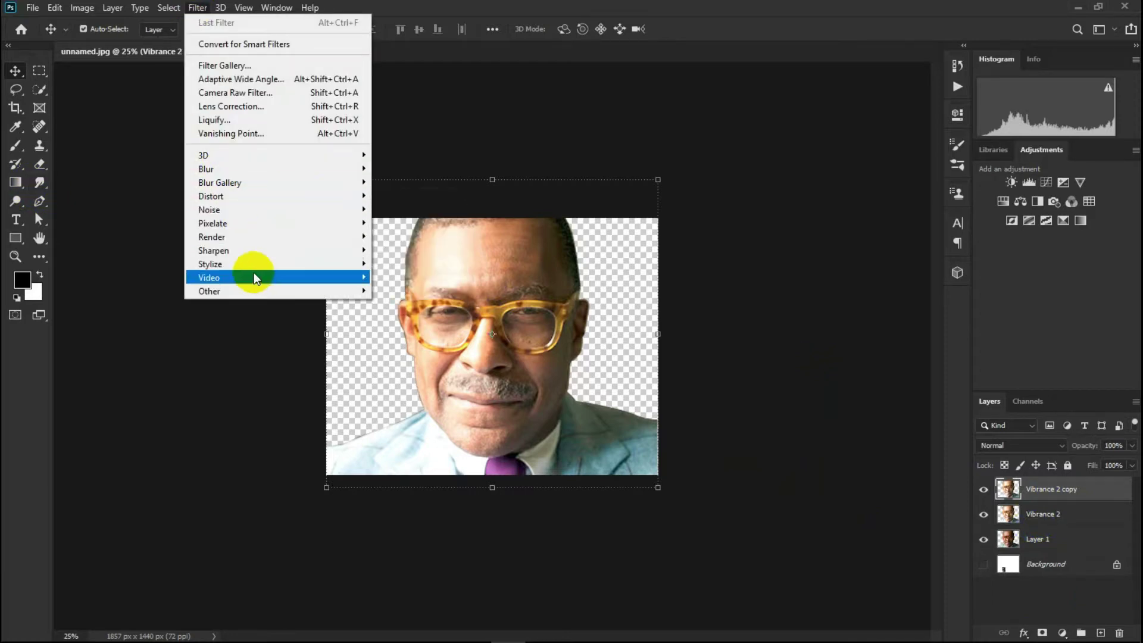
mouse_move(213, 250)
left_click(423, 319)
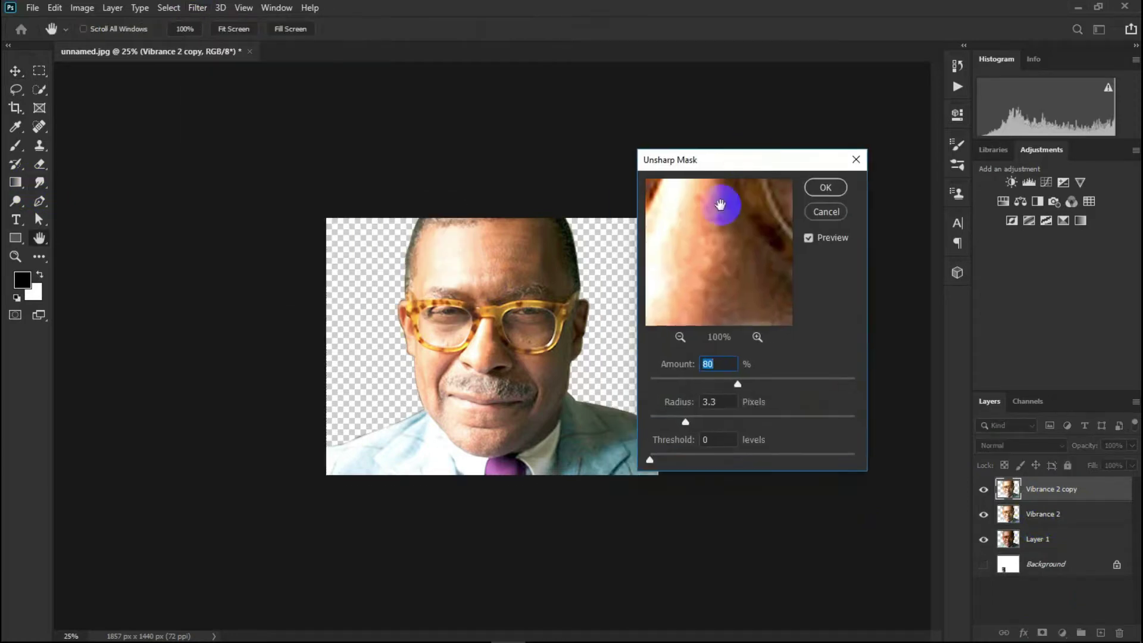
left_click_drag(760, 384, 755, 384)
left_click_drag(685, 421, 711, 424)
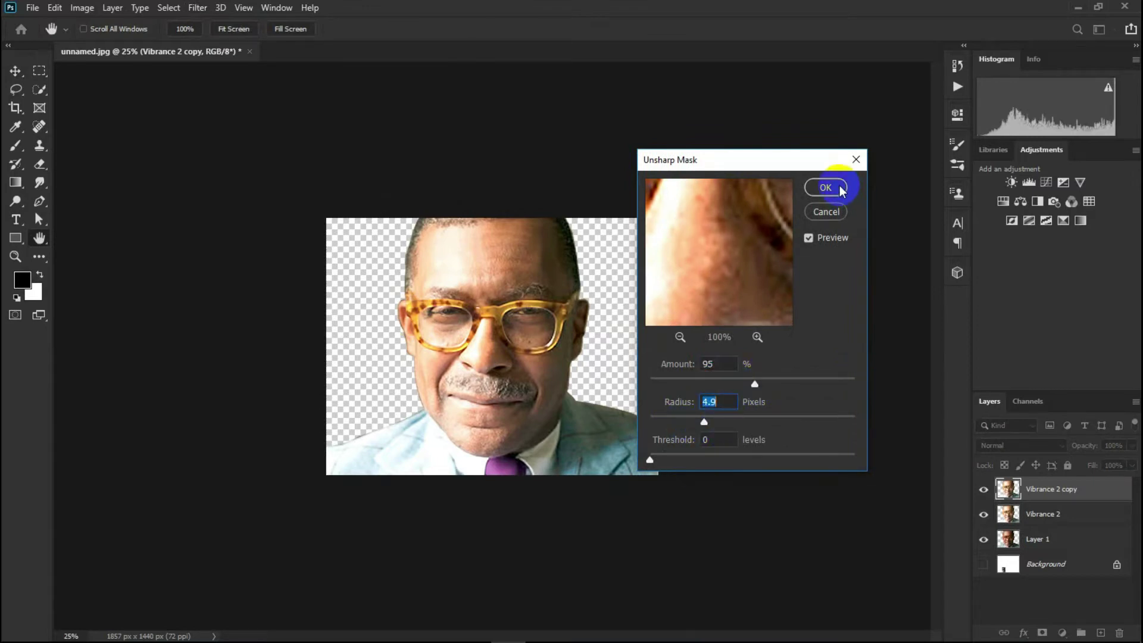
left_click(825, 187)
key("v")
key("ctrl+plus")
key("ctrl+plus")
key("ctrl+plus")
scroll(387, 257, "up", 2)
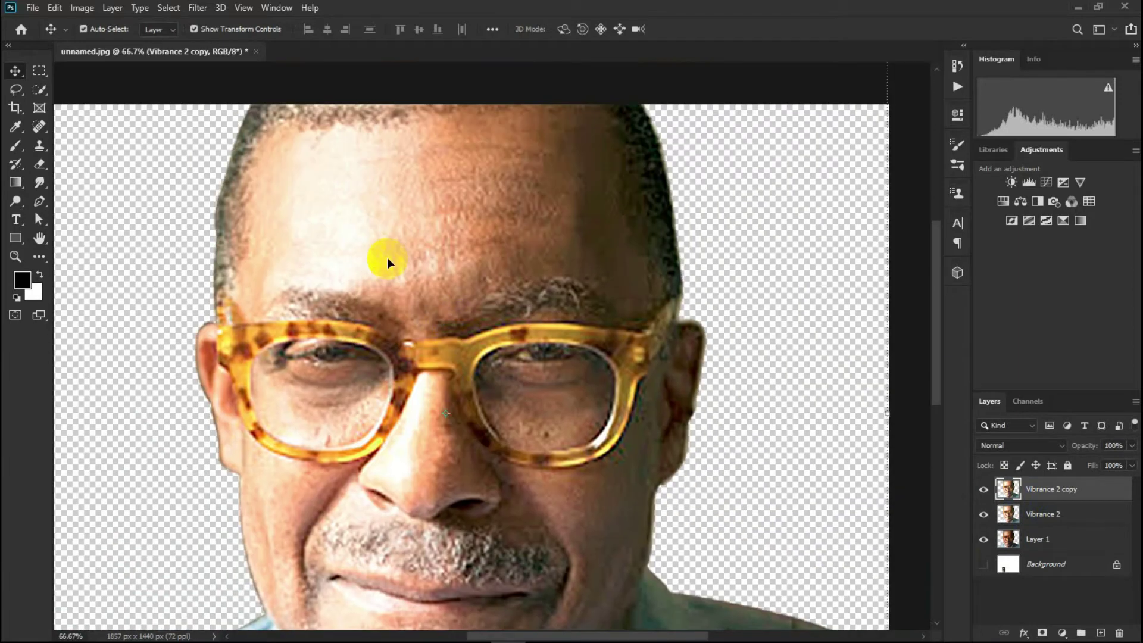
scroll(387, 257, "up", 2)
- Use the Smudge tool at 10% strength with the 100 px bristle brush tip
left_click(39, 185)
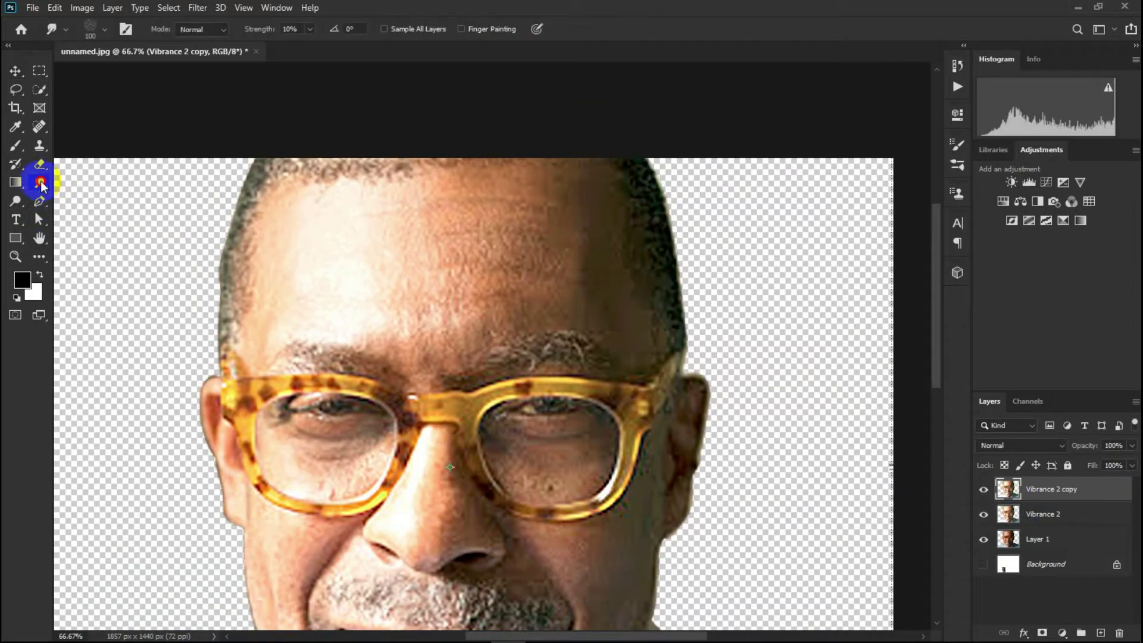
left_click(957, 166)
left_click(802, 141)
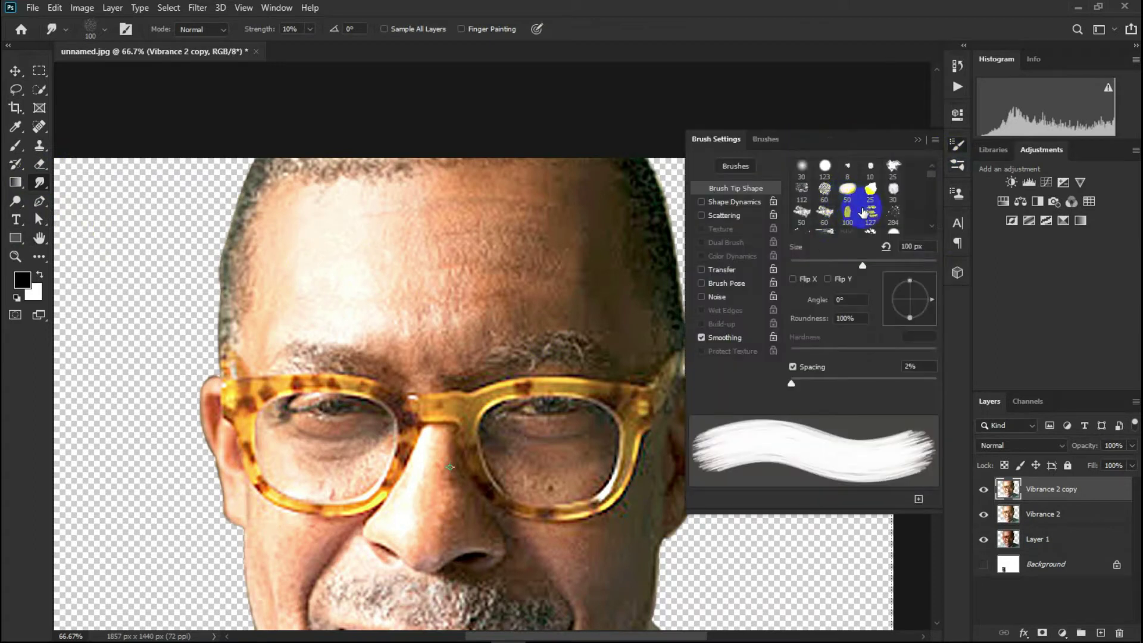
scroll(824, 209, "down", 1)
scroll(824, 209, "down", 3)
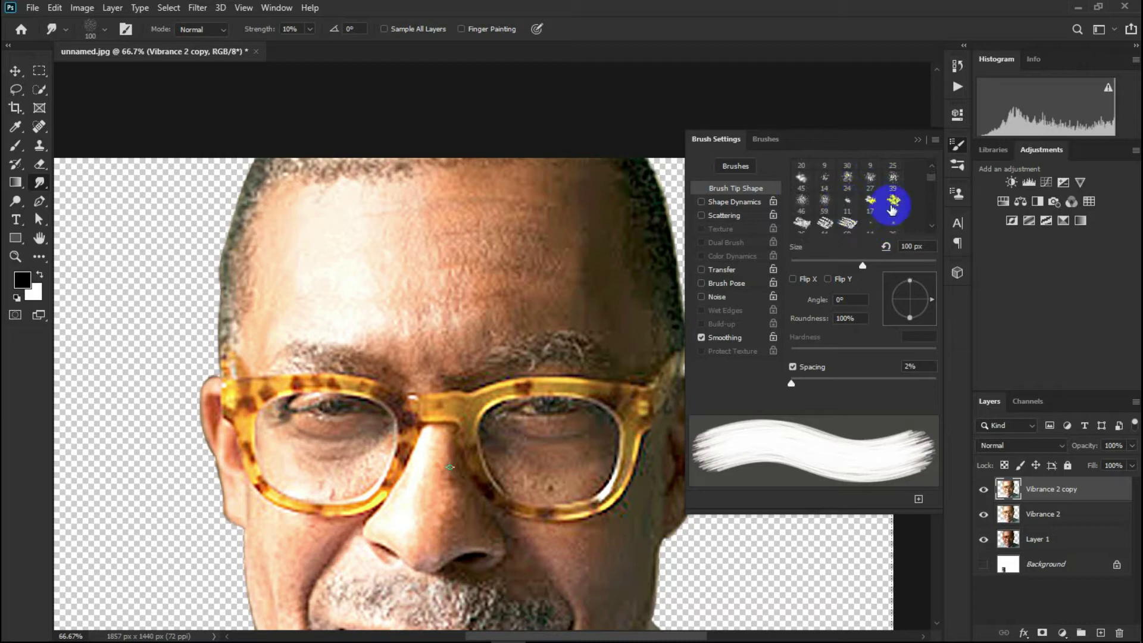
scroll(846, 202, "down", 3)
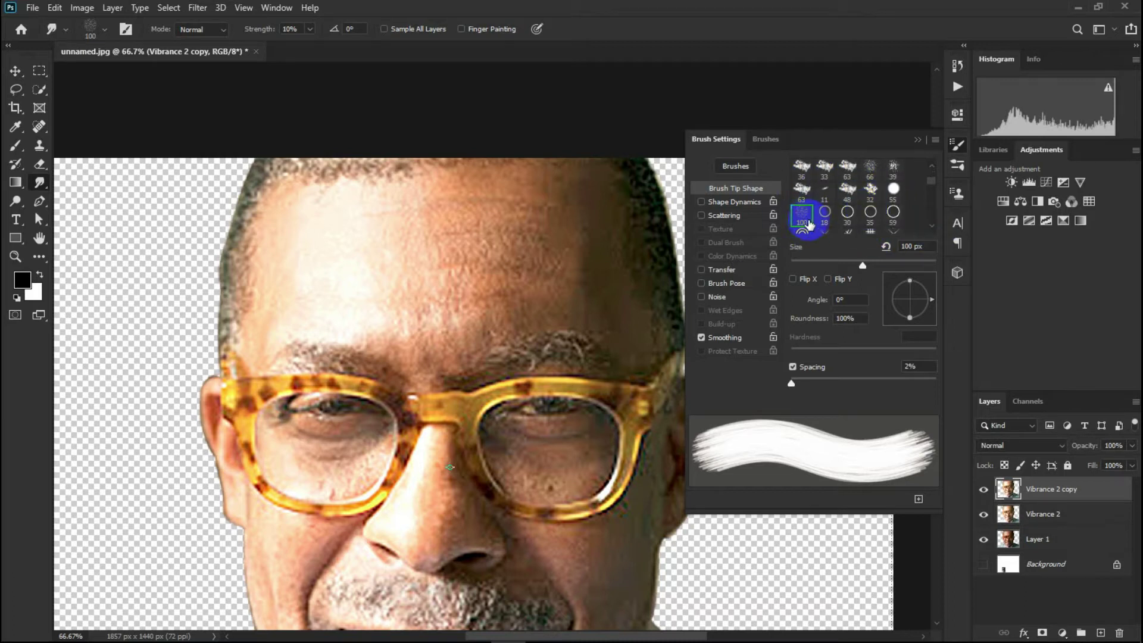
left_click(957, 144)
scroll(381, 291, "up", 1)
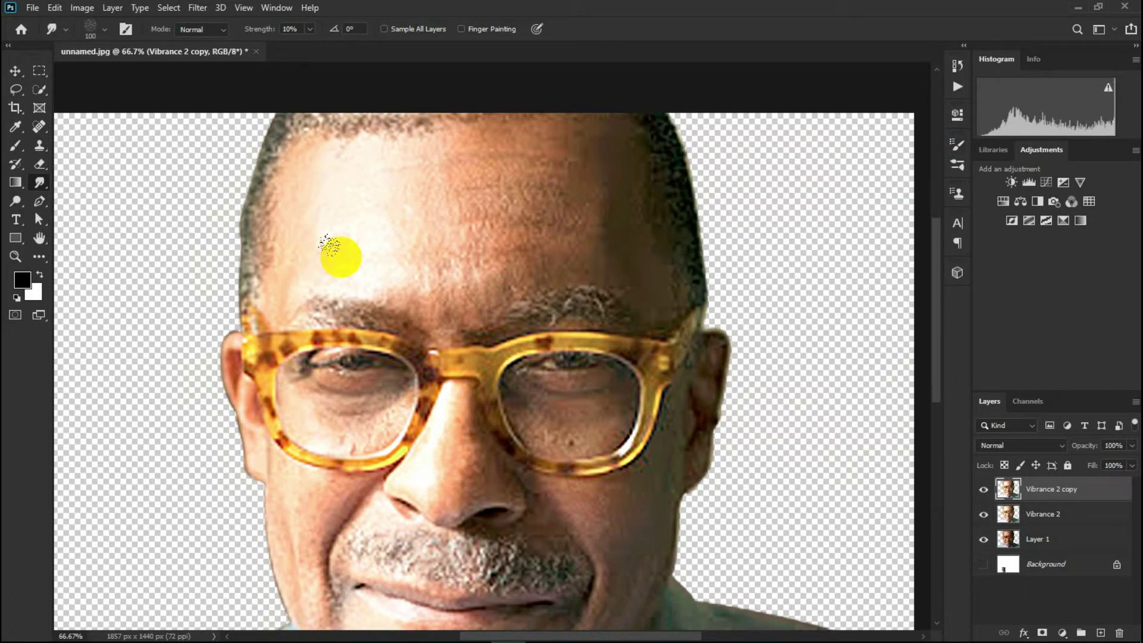
scroll(365, 288, "up", 2)
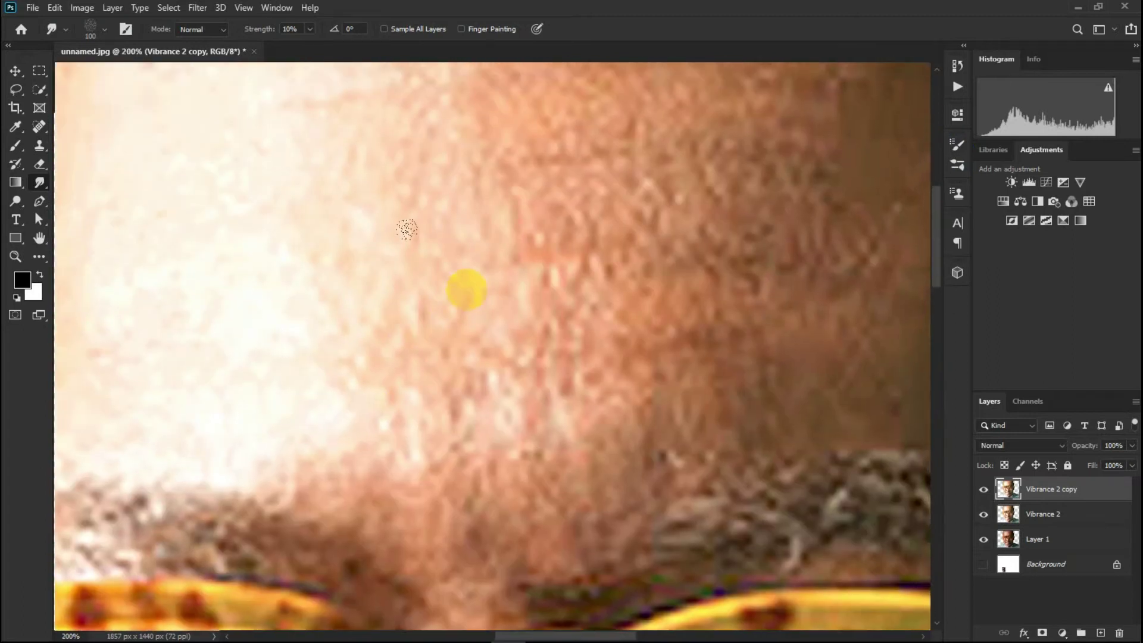
- Raise Smudge strength to 87% and smear a patch of forehead skin smooth at 200% zoom
left_click_drag(311, 36, 357, 46)
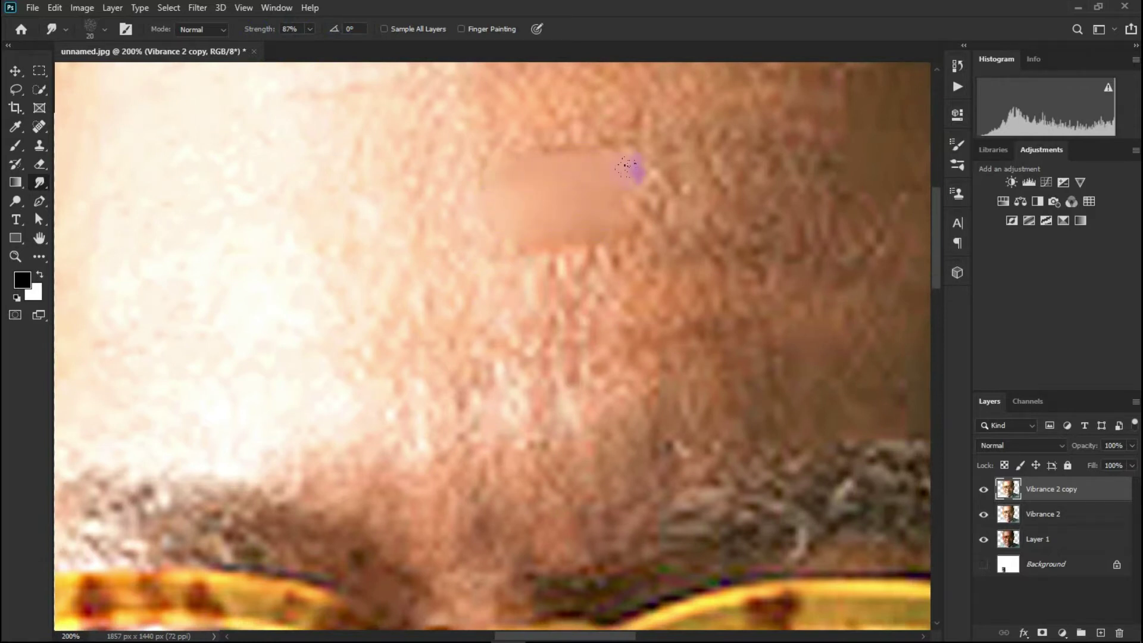
left_click_drag(627, 168, 405, 286)
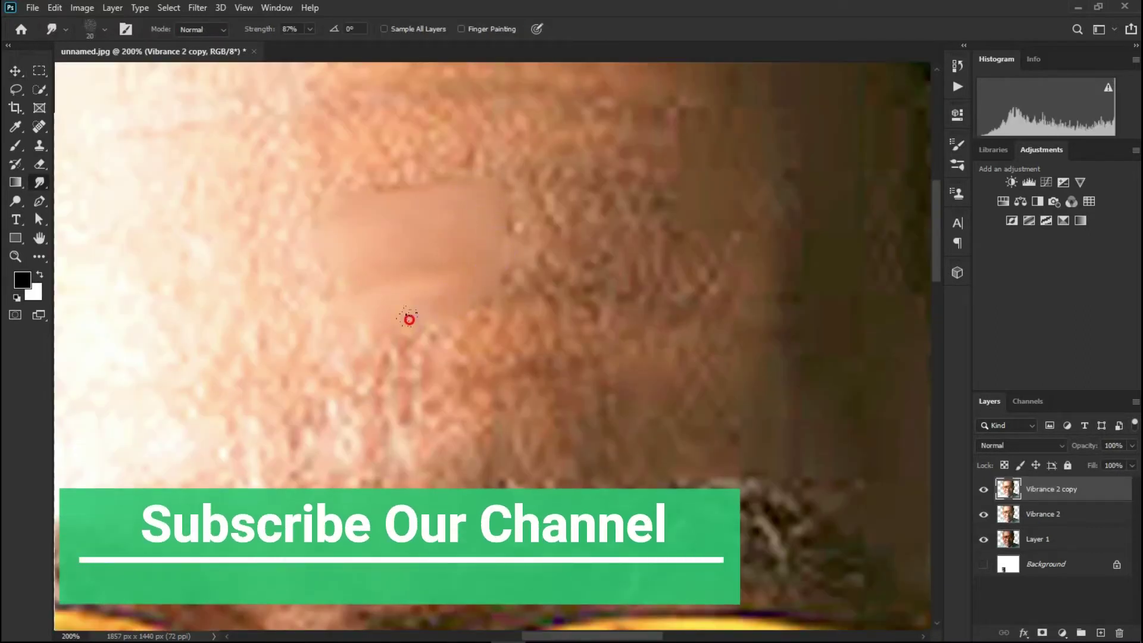
scroll(330, 284, "right", 2)
scroll(330, 284, "up", 1)
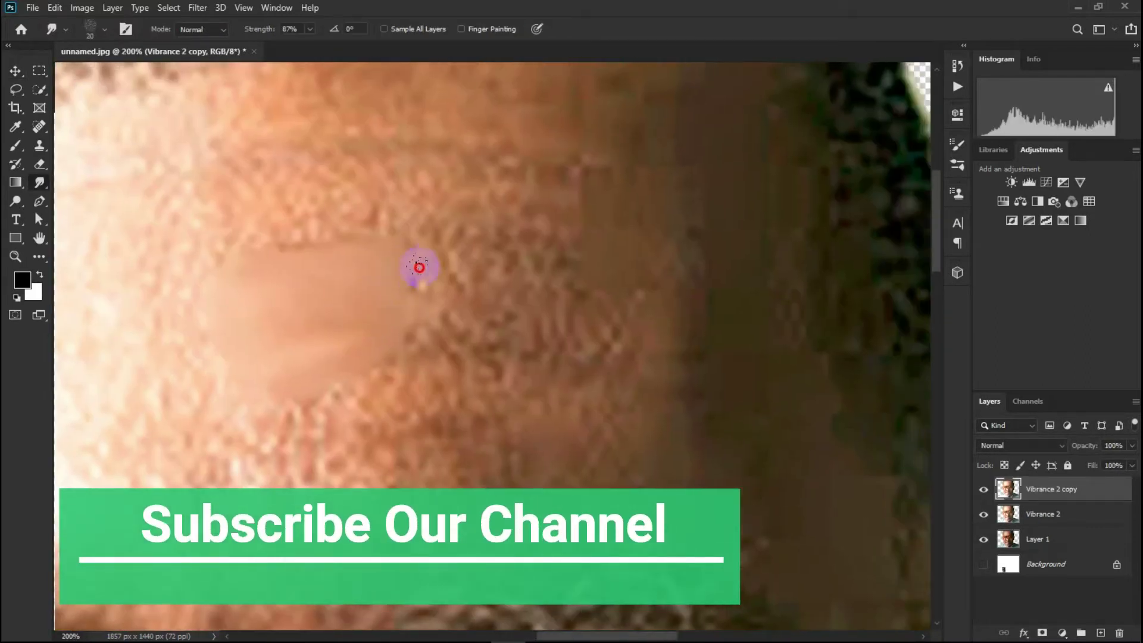
scroll(523, 266, "up", 1)
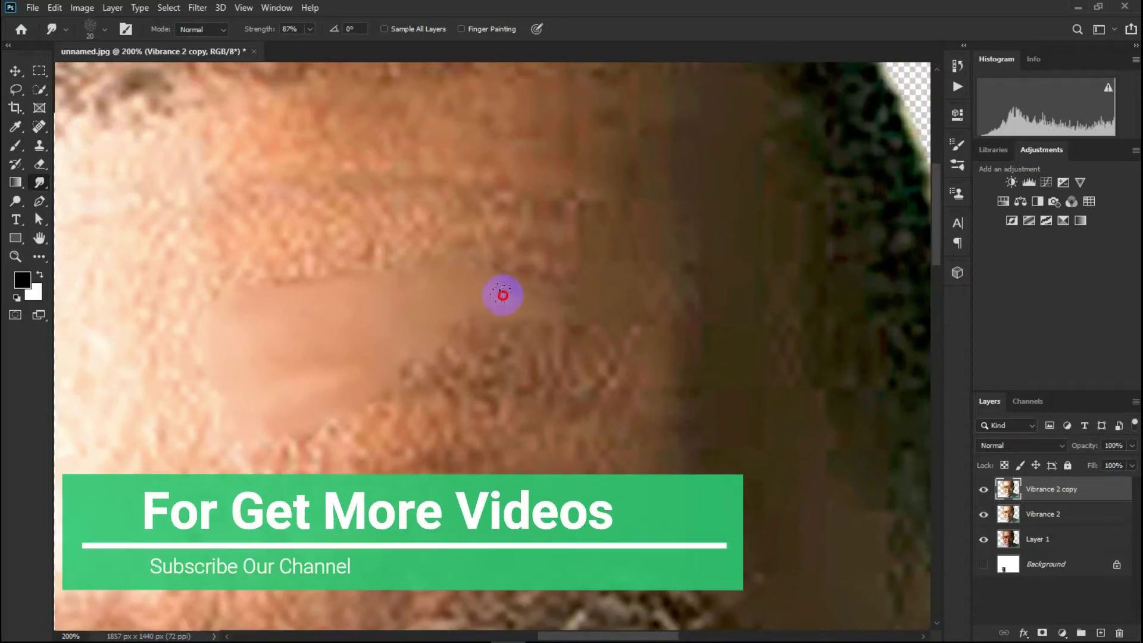
scroll(458, 295, "left", 1)
scroll(476, 286, "left", 1)
scroll(476, 286, "up", 1)
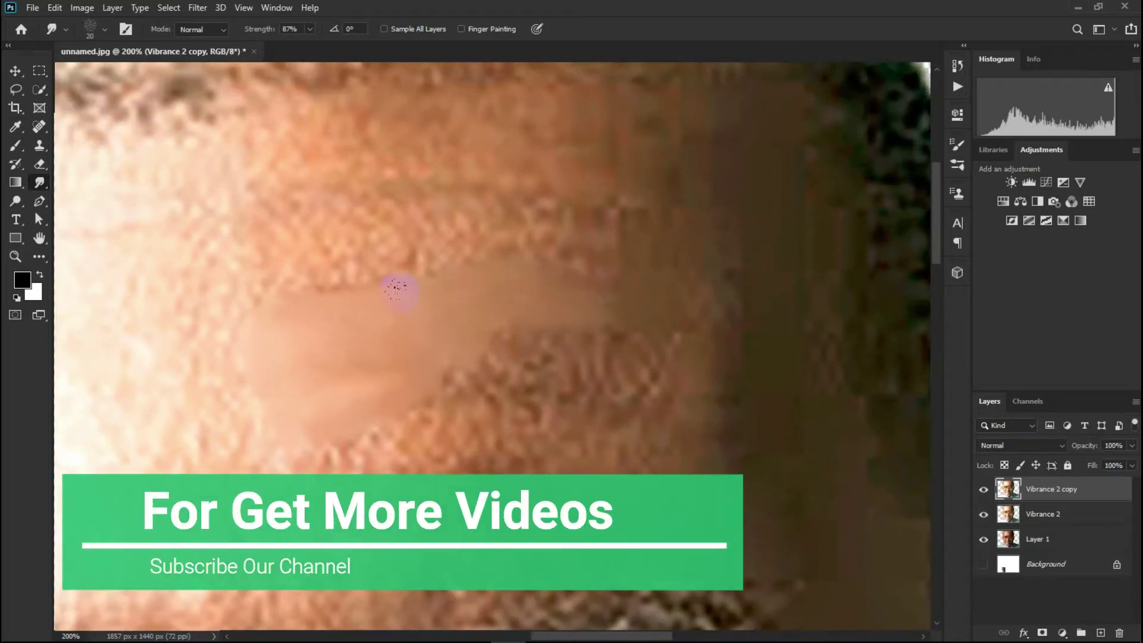
scroll(431, 300, "left", 2)
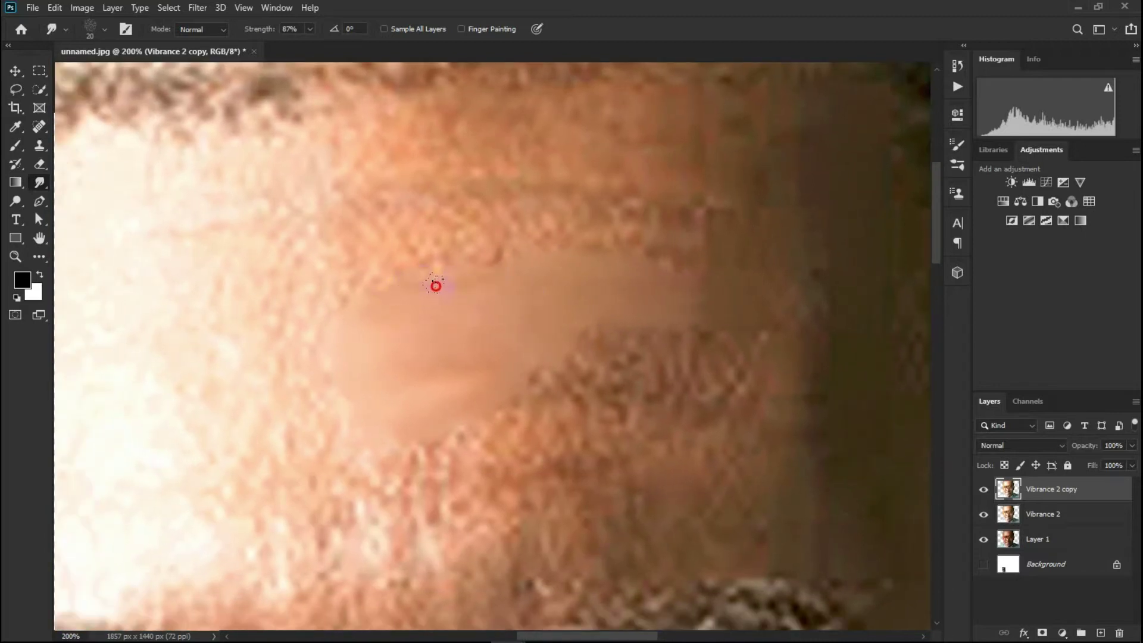
scroll(448, 306, "down", 1)
scroll(448, 306, "left", 1)
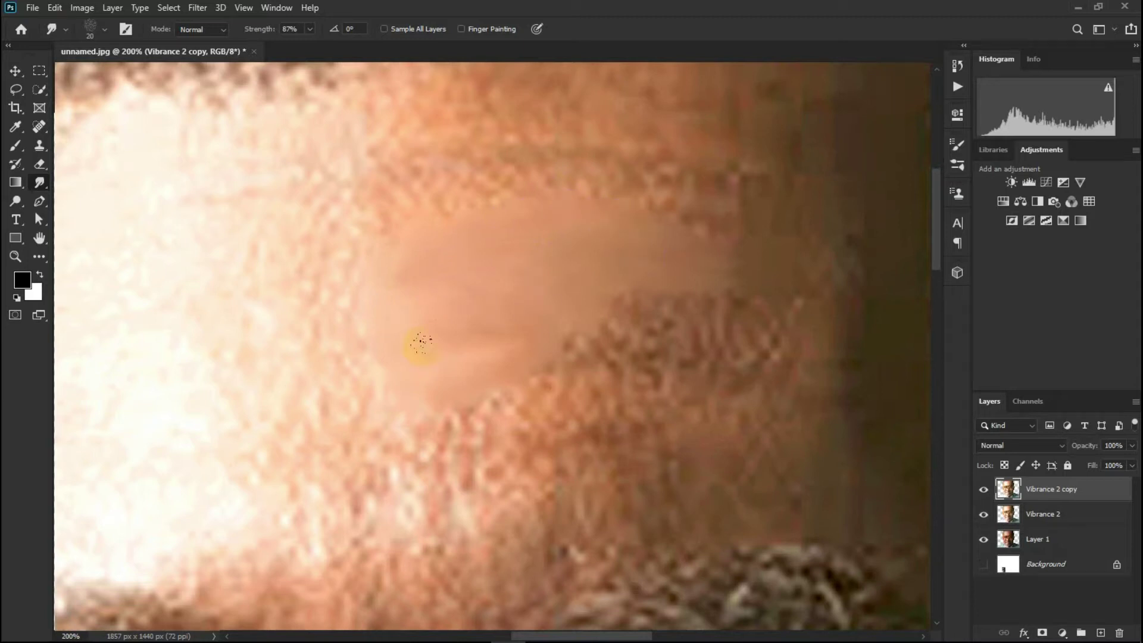
scroll(420, 342, "down", 10)
scroll(407, 437, "down", 1)
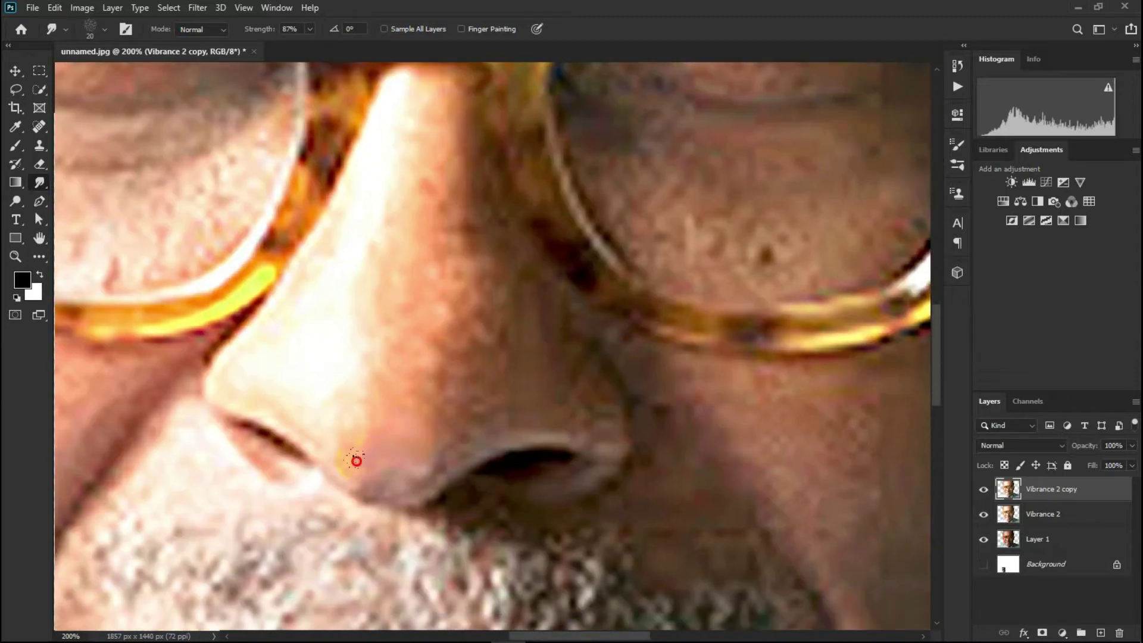
- Smudge the nostril rim and the left edge of the nose smooth
mouse_move(470, 428)
left_mouse_down()
mouse_move(594, 439)
mouse_move(467, 421)
mouse_move(541, 391)
mouse_move(620, 426)
mouse_move(566, 403)
mouse_move(594, 378)
mouse_move(620, 391)
mouse_move(592, 391)
mouse_move(618, 464)
mouse_move(610, 413)
mouse_move(551, 375)
mouse_move(524, 434)
mouse_move(504, 420)
mouse_move(403, 449)
mouse_move(395, 485)
mouse_move(381, 464)
left_mouse_up()
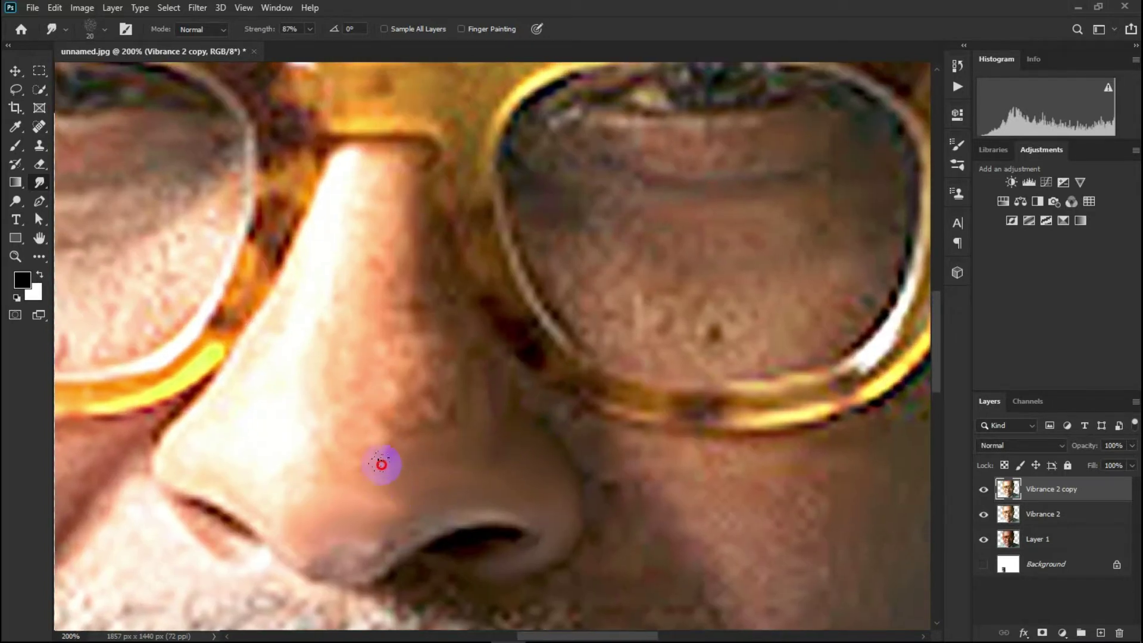
left_click_drag(349, 503, 366, 521)
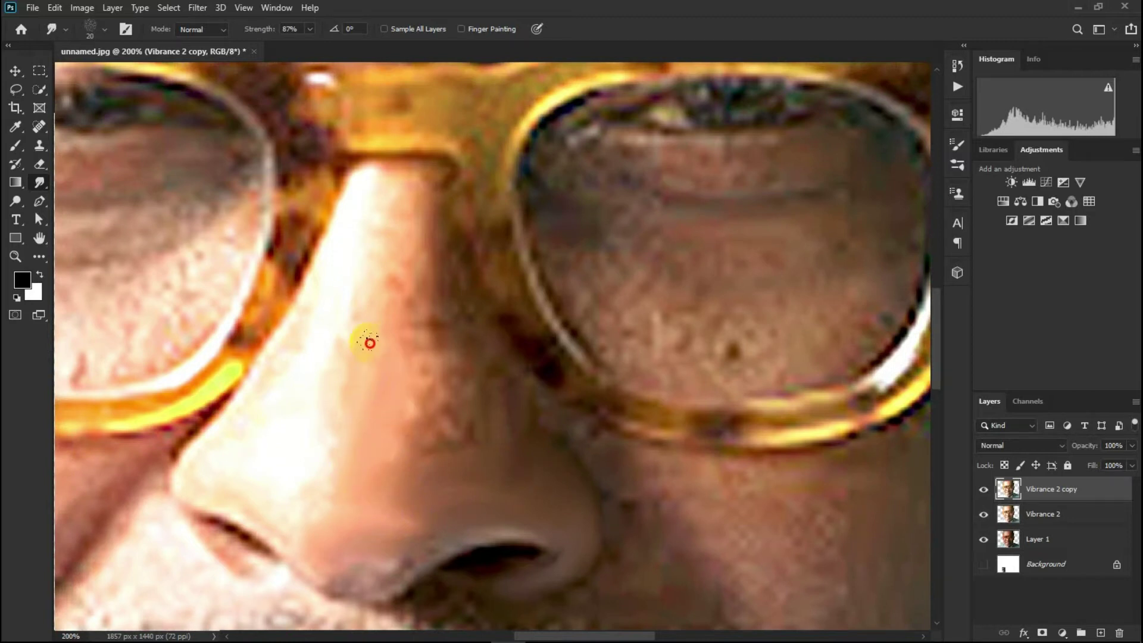
mouse_move(349, 379)
left_mouse_down()
mouse_move(381, 522)
mouse_move(540, 523)
left_mouse_up()
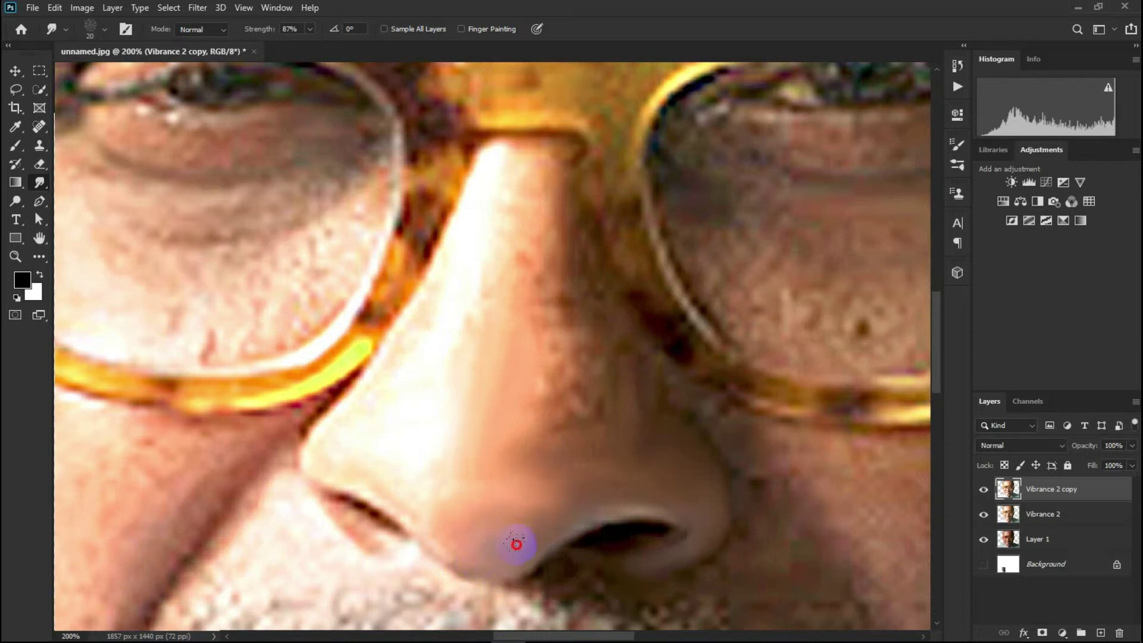
left_click_drag(594, 522, 521, 519)
left_click_drag(444, 477, 456, 463)
scroll(503, 534, "up", 2)
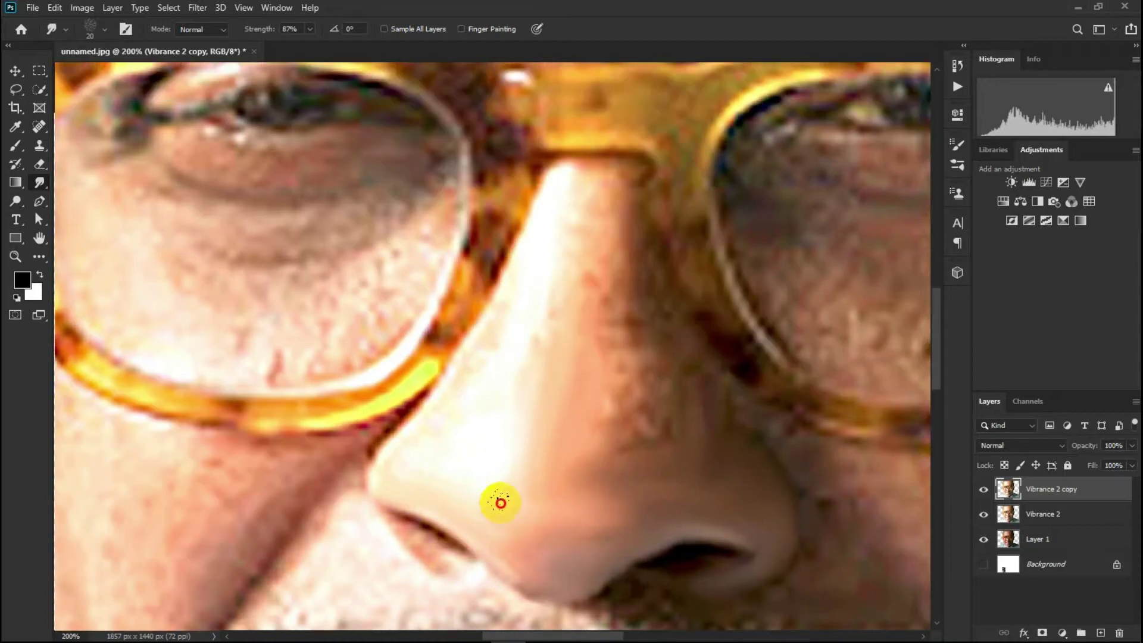
scroll(505, 518, "up", 2)
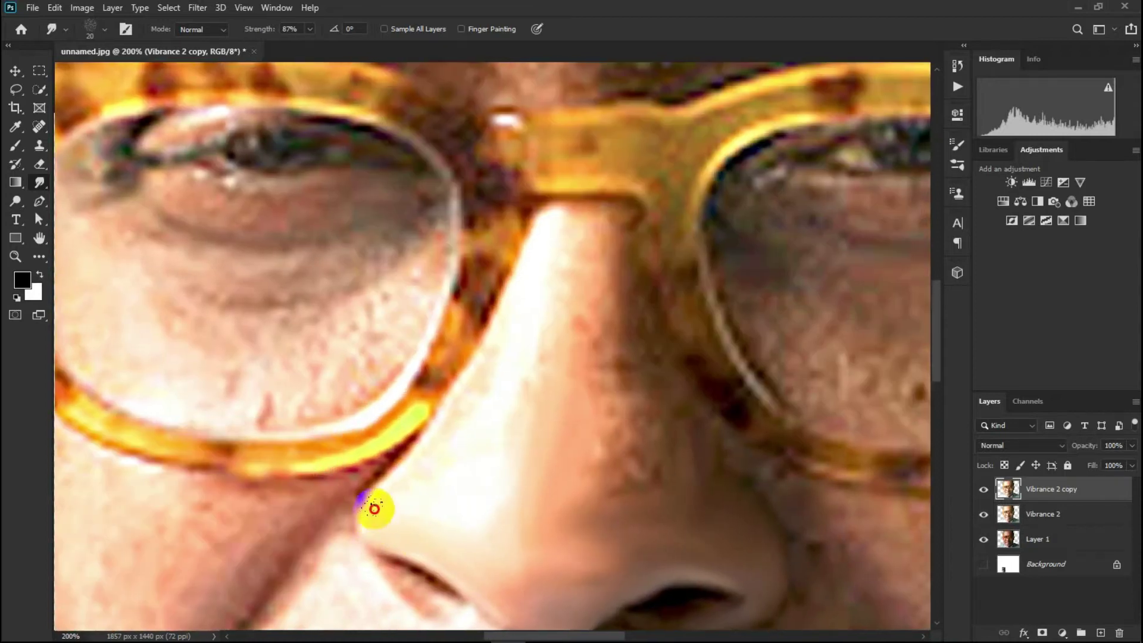
left_click_drag(374, 508, 423, 519)
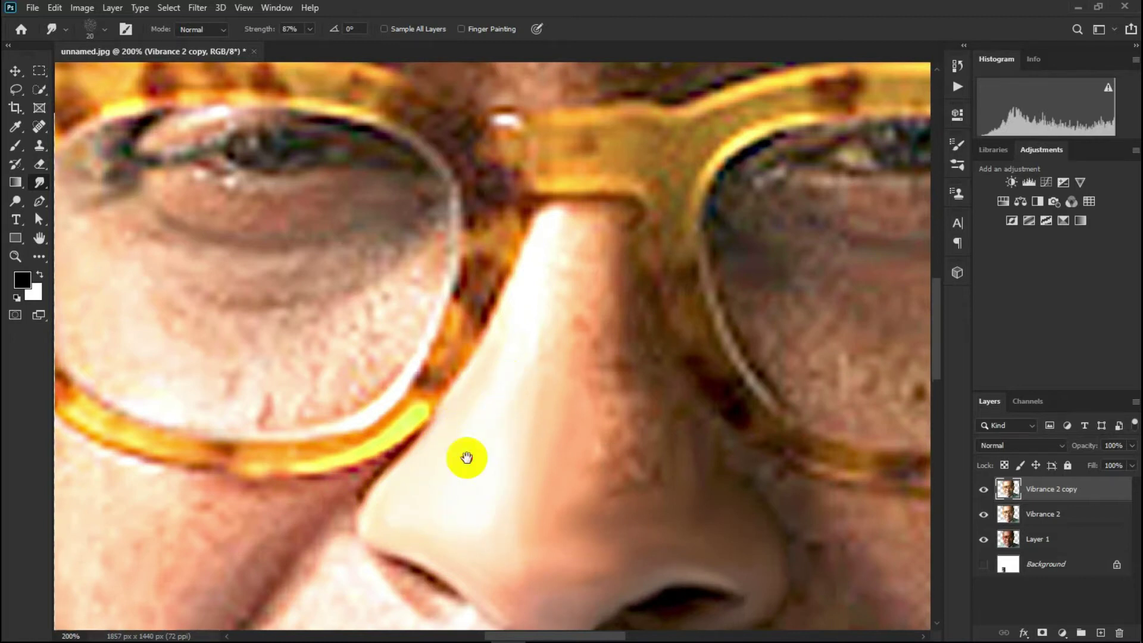
- Smooth the skin along the side of the nose and over the lower nose
scroll(466, 457, "up", 5)
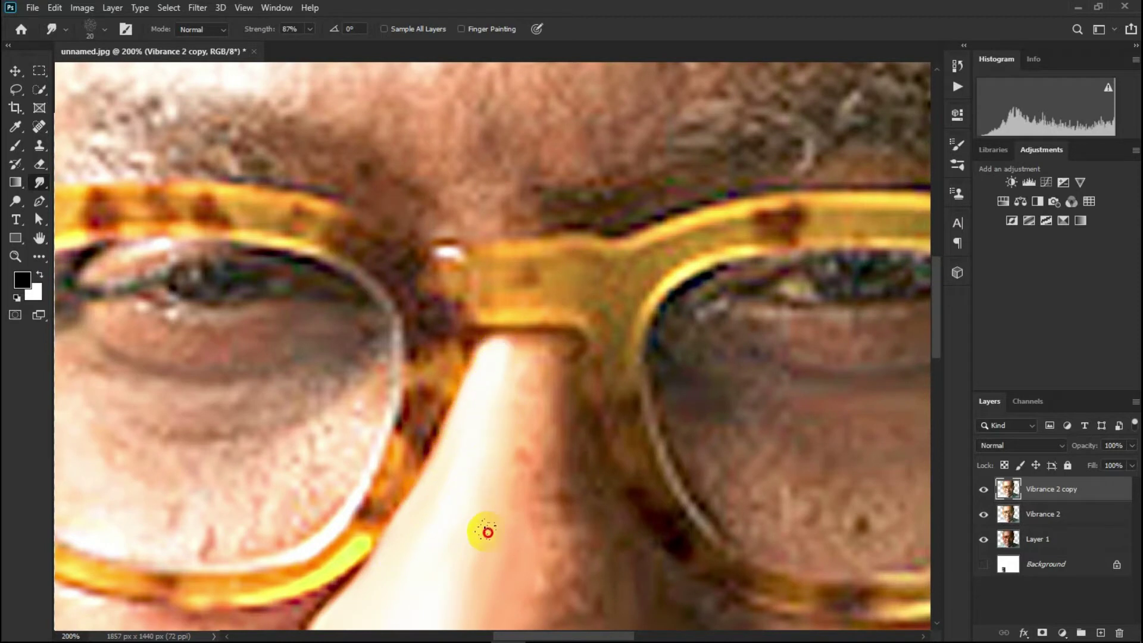
left_click_drag(485, 533, 452, 450)
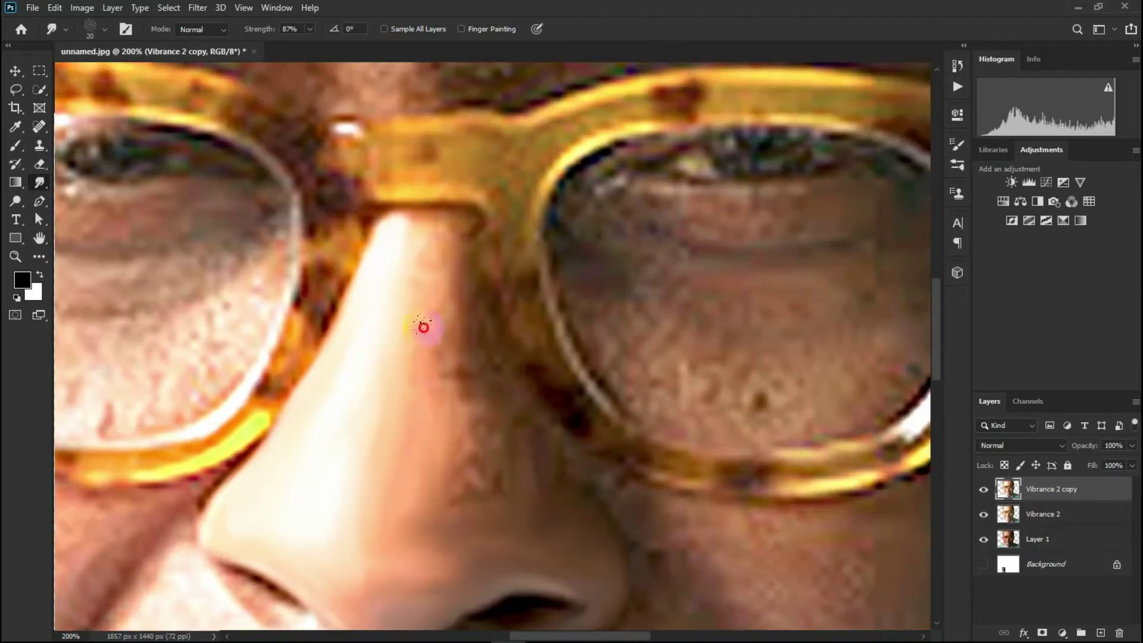
left_click_drag(369, 522, 443, 380)
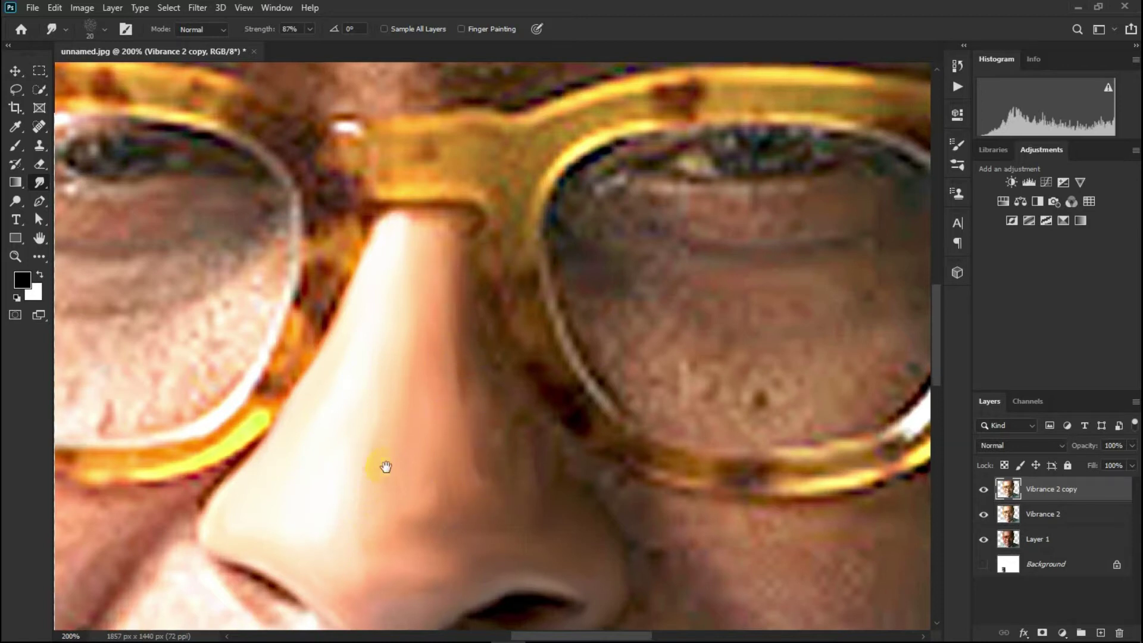
left_click_drag(383, 467, 372, 440)
mouse_move(434, 522)
left_mouse_down()
mouse_move(414, 479)
mouse_move(458, 448)
left_mouse_up()
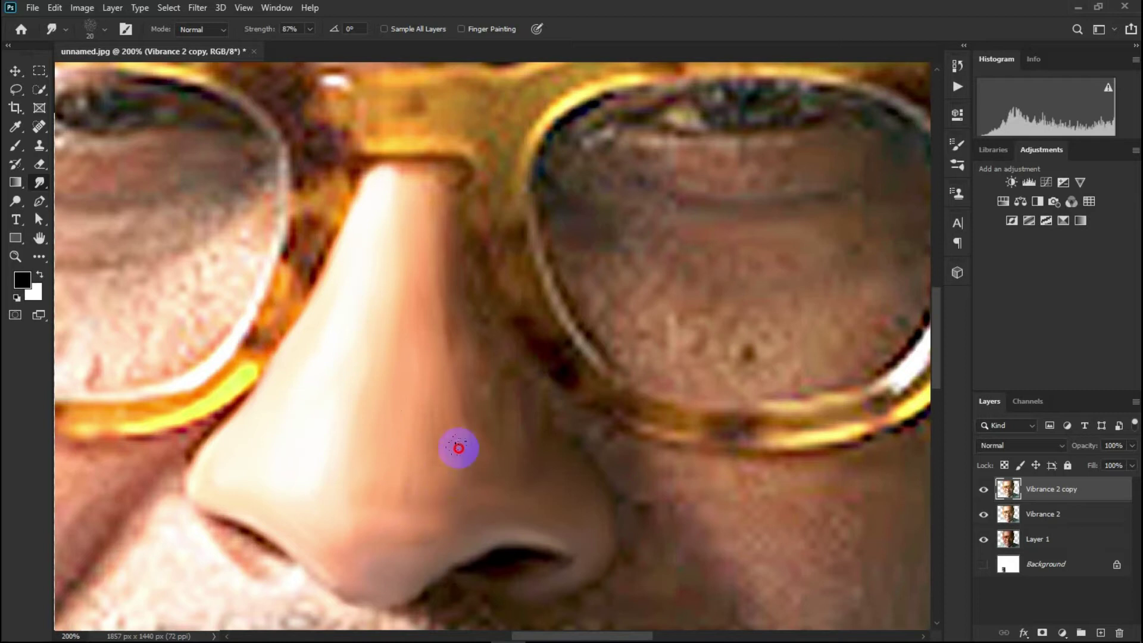
mouse_move(380, 480)
left_mouse_down()
mouse_move(480, 549)
mouse_move(187, 484)
mouse_move(370, 485)
mouse_move(375, 326)
mouse_move(446, 510)
left_mouse_up()
scroll(375, 350, "down", 2)
left_click_drag(375, 350, 344, 497)
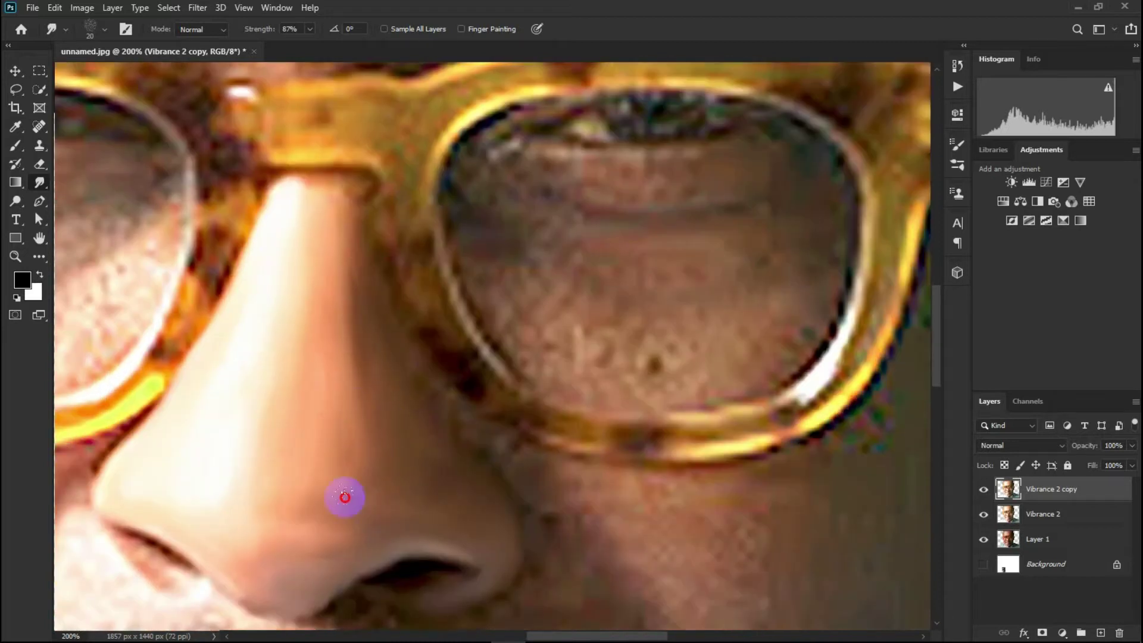
scroll(344, 498, "down", 1)
left_click_drag(334, 424, 282, 446)
left_click_drag(346, 460, 337, 510)
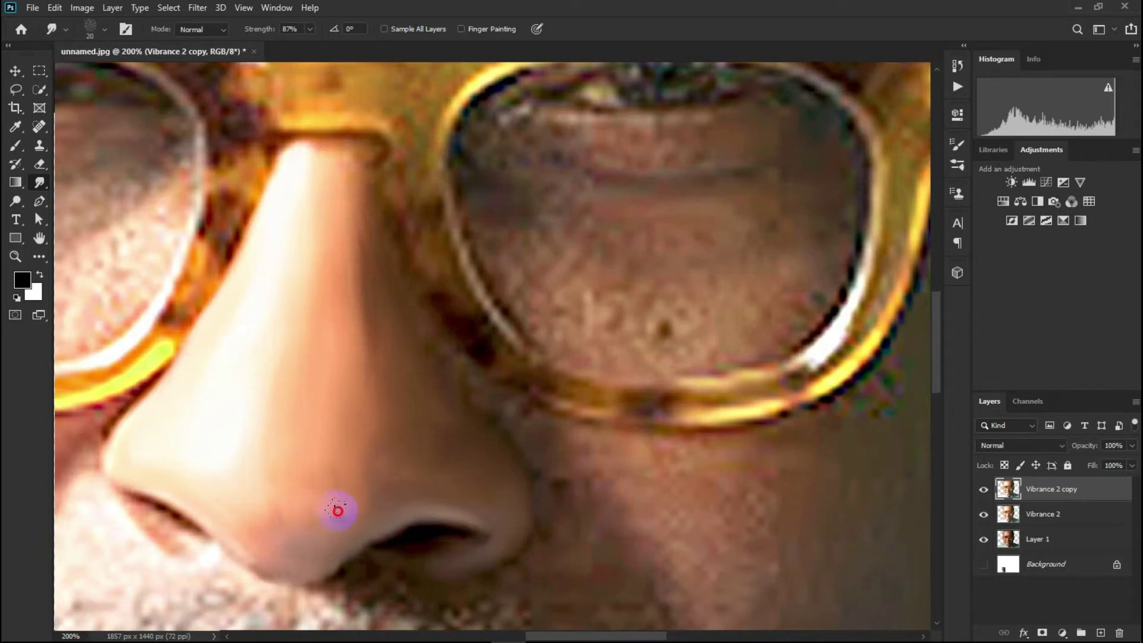
- Smear the left nostril edge smooth, then zoom back out
scroll(306, 512, "up", 2)
scroll(327, 377, "up", 4)
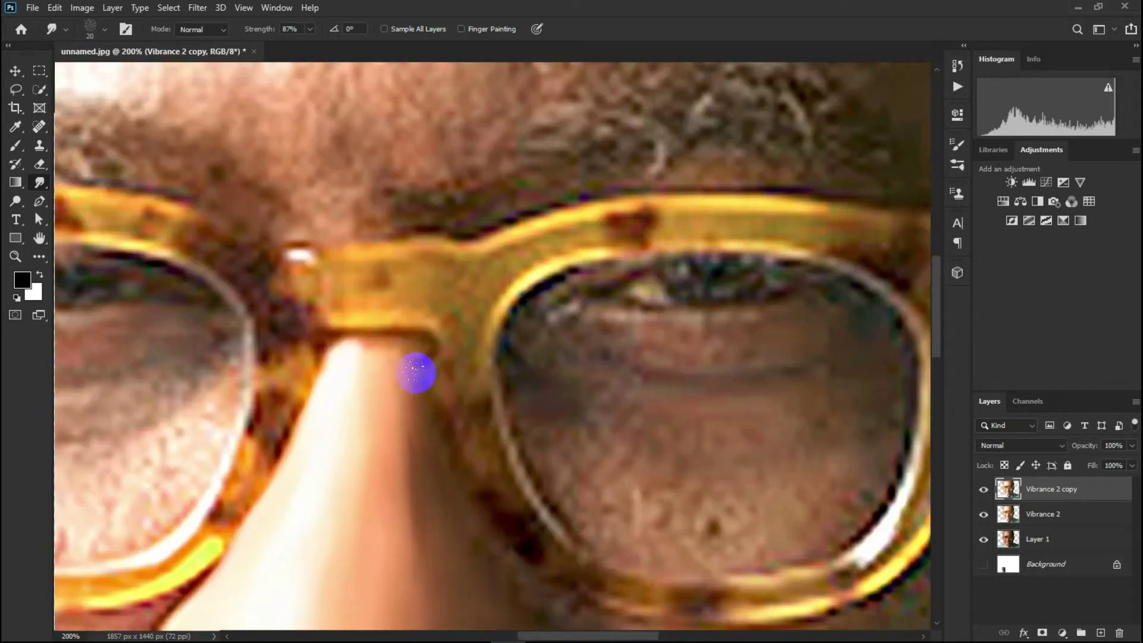
scroll(371, 390, "up", 3)
scroll(361, 425, "up", 3)
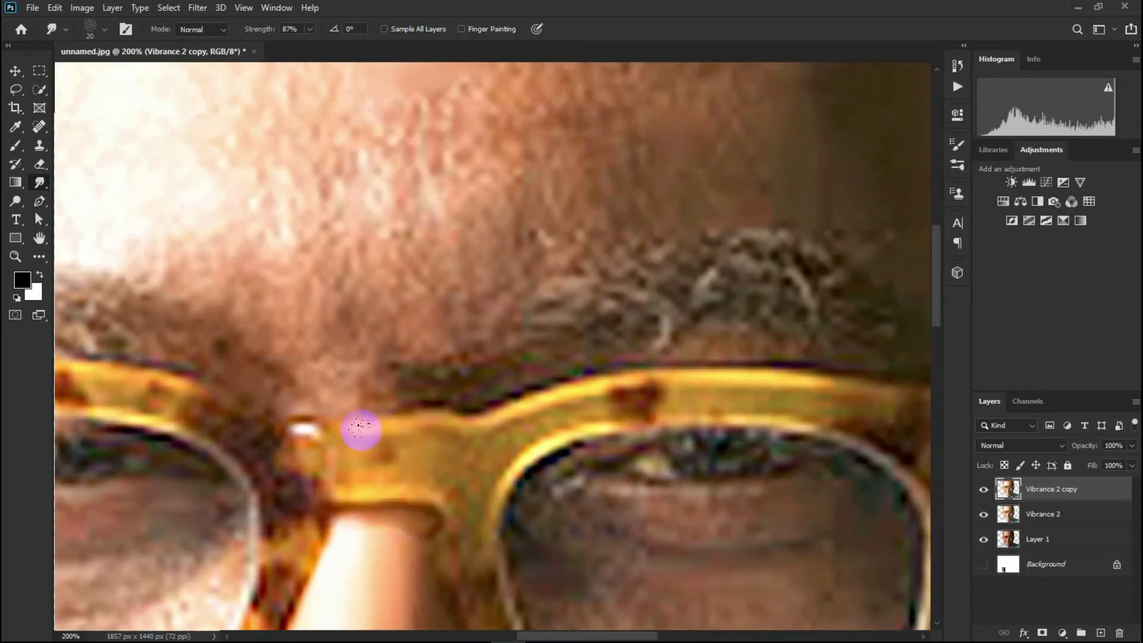
scroll(413, 384, "down", 9)
scroll(420, 399, "down", 1)
left_click_drag(352, 413, 377, 424)
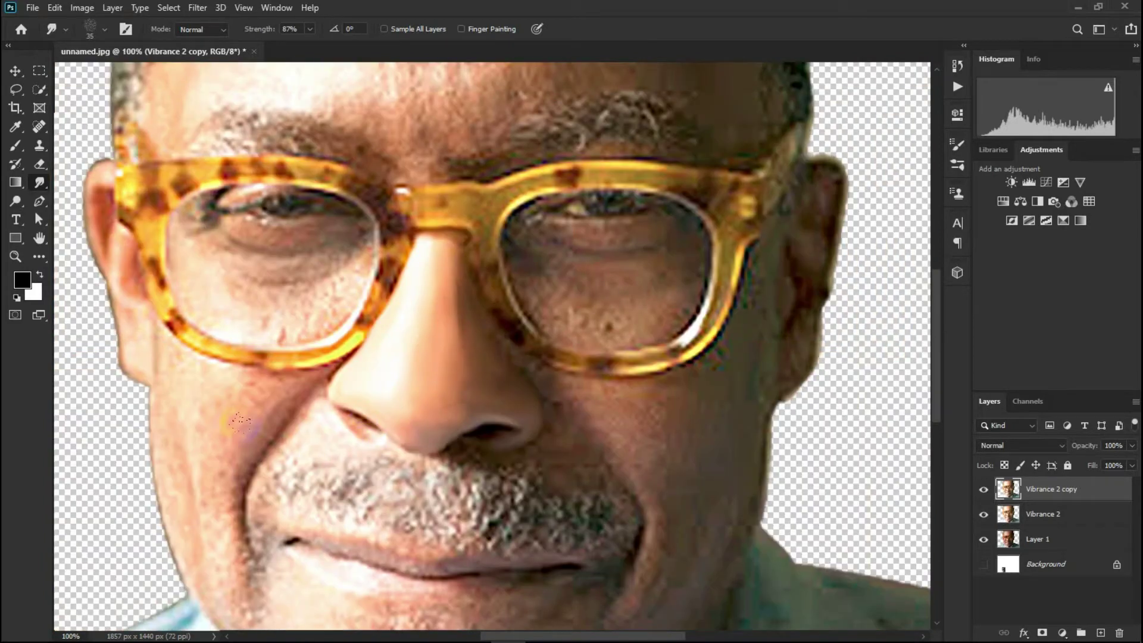
- Smudge the cheek and jawline left of the nose and mustache into smooth strokes
scroll(240, 423, "down", 2)
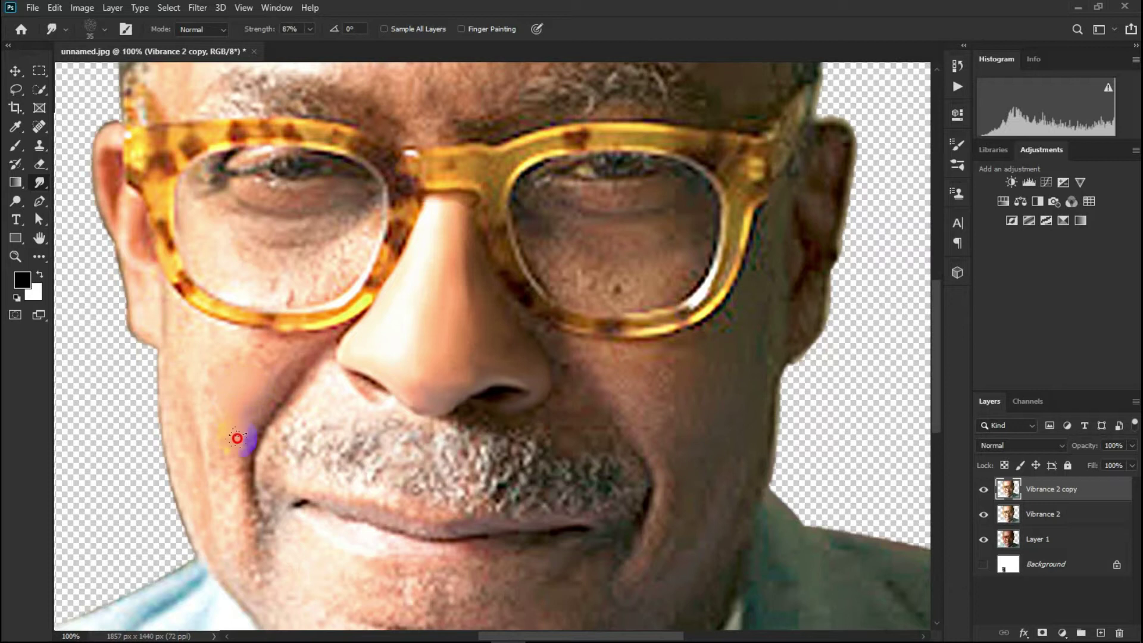
left_click_drag(258, 450, 262, 450)
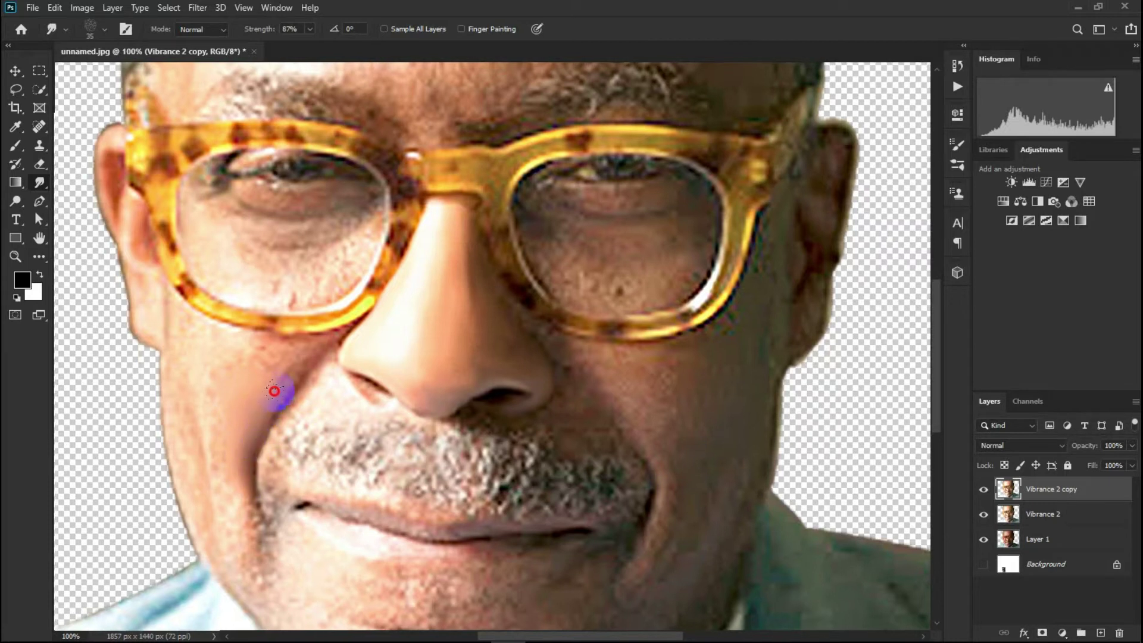
scroll(238, 482, "up", 2)
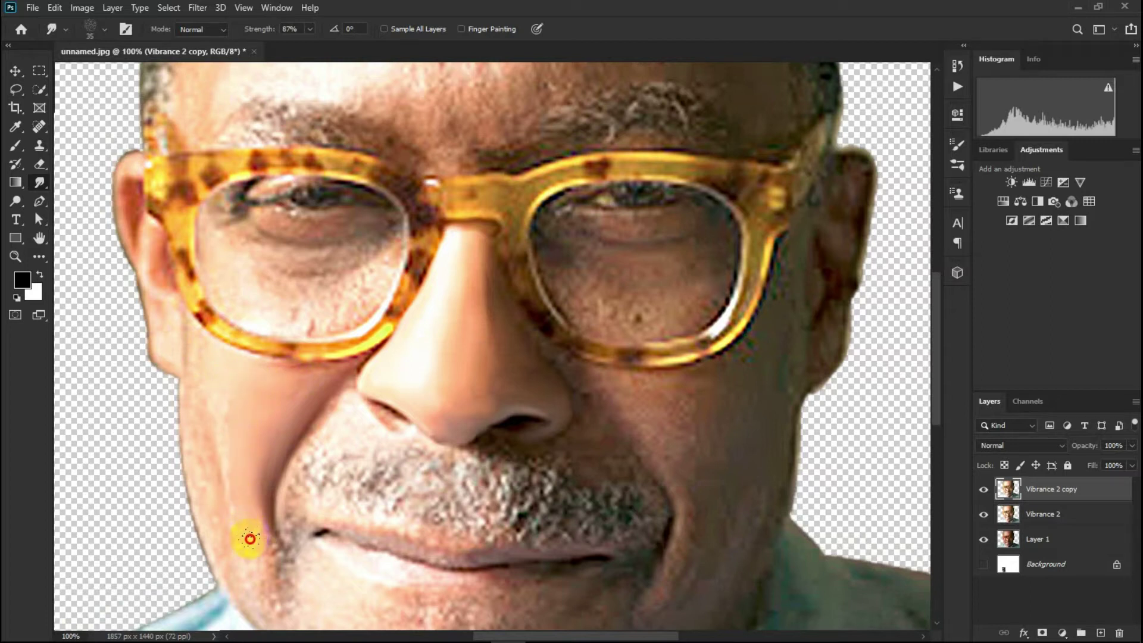
left_click_drag(240, 479, 261, 455)
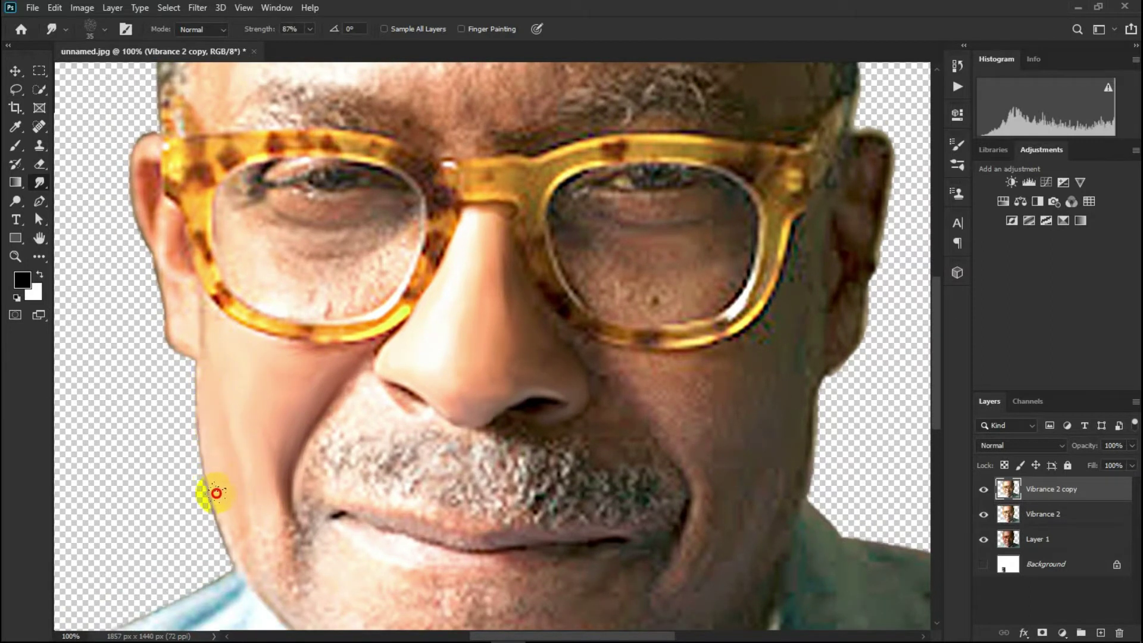
scroll(217, 416, "left", 1)
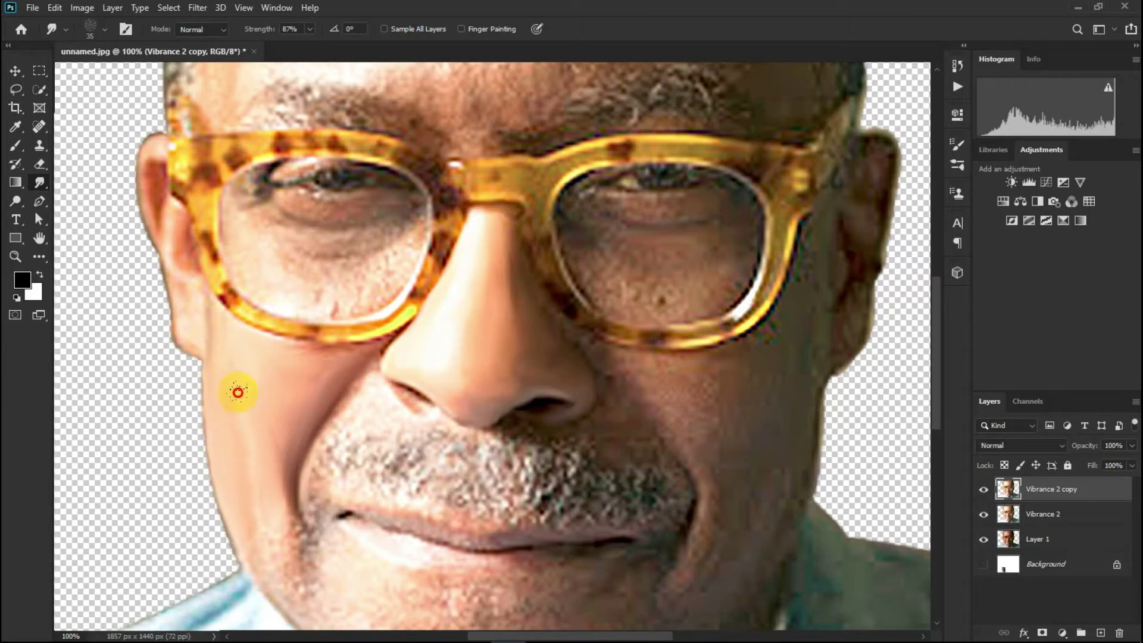
scroll(273, 375, "down", 5)
scroll(303, 337, "down", 3)
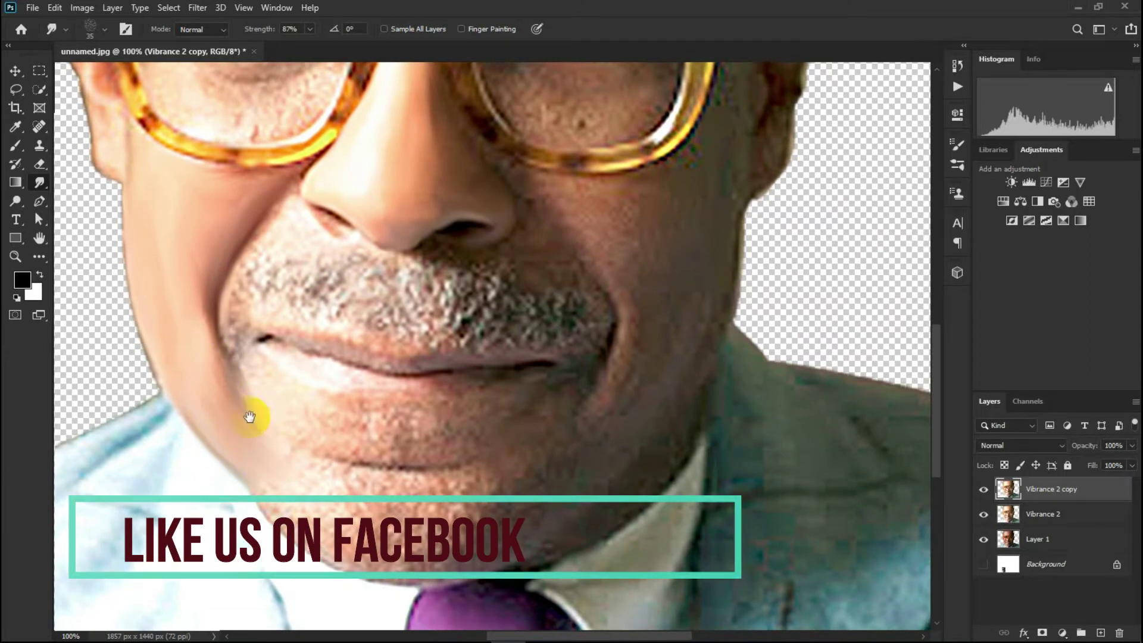
- Smear the chin stubble and lower-lip skin smooth with three smudge strokes
mouse_move(334, 431)
left_mouse_down()
mouse_move(435, 422)
mouse_move(379, 416)
mouse_move(480, 444)
mouse_move(439, 452)
mouse_move(531, 417)
mouse_move(446, 453)
mouse_move(390, 459)
mouse_move(297, 385)
left_mouse_up()
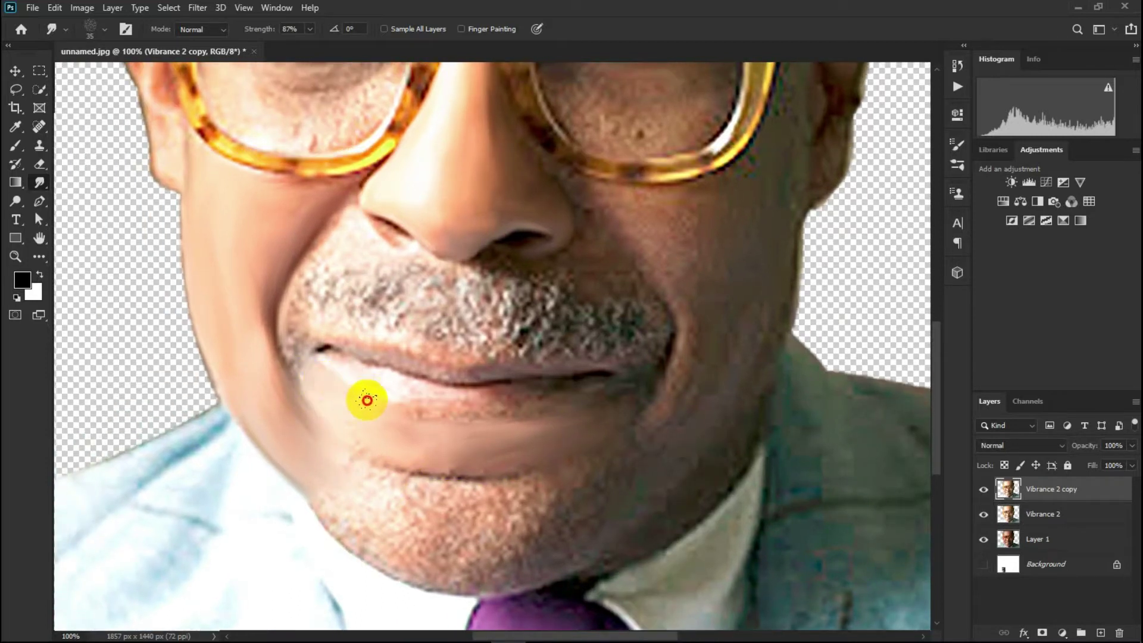
mouse_move(554, 414)
left_mouse_down()
mouse_move(536, 459)
mouse_move(578, 445)
left_mouse_up()
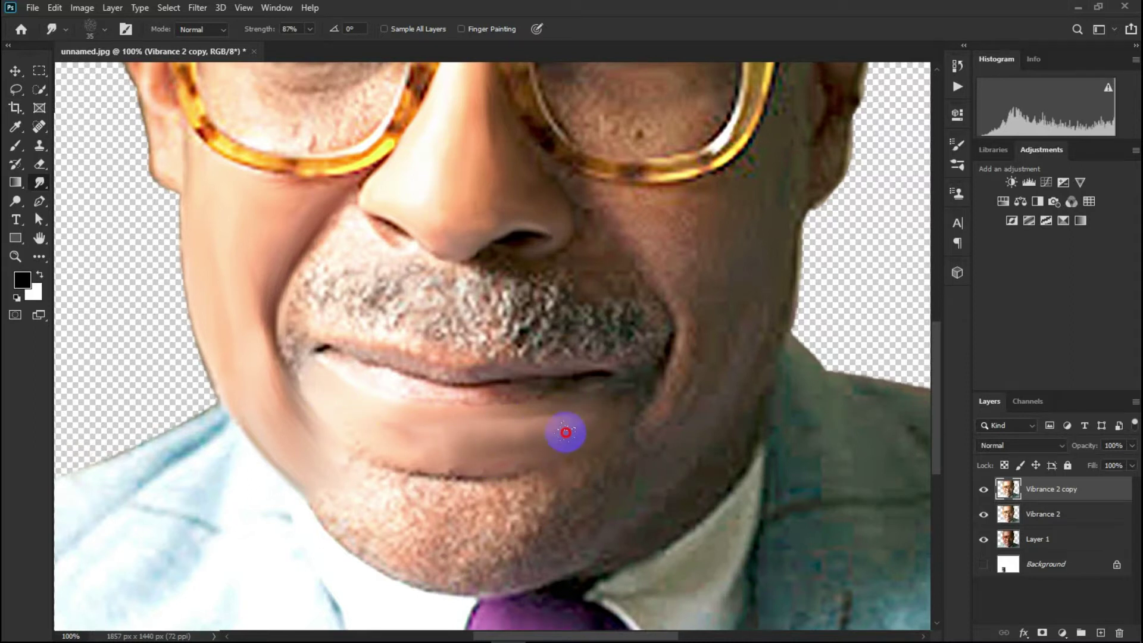
left_click_drag(387, 441, 497, 453)
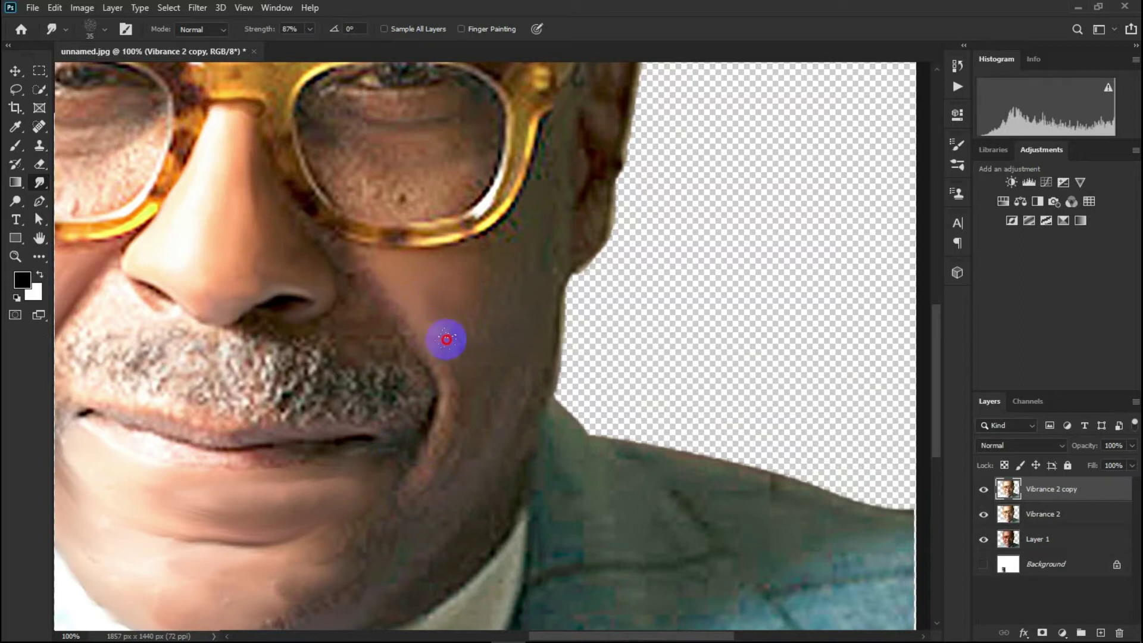
- Blend the skin along the jaw and the cheek up toward the nose
mouse_move(386, 275)
left_mouse_down()
mouse_move(299, 219)
mouse_move(334, 324)
mouse_move(373, 309)
mouse_move(405, 343)
mouse_move(391, 314)
mouse_move(462, 352)
mouse_move(439, 421)
mouse_move(465, 309)
mouse_move(429, 400)
mouse_move(466, 375)
mouse_move(449, 355)
mouse_move(450, 305)
mouse_move(466, 339)
mouse_move(451, 329)
mouse_move(490, 296)
mouse_move(444, 270)
mouse_move(502, 301)
mouse_move(487, 283)
mouse_move(529, 170)
mouse_move(446, 288)
mouse_move(500, 191)
mouse_move(480, 339)
mouse_move(448, 349)
mouse_move(423, 391)
mouse_move(451, 391)
mouse_move(475, 449)
mouse_move(487, 395)
left_mouse_up()
scroll(464, 332, "down", 3)
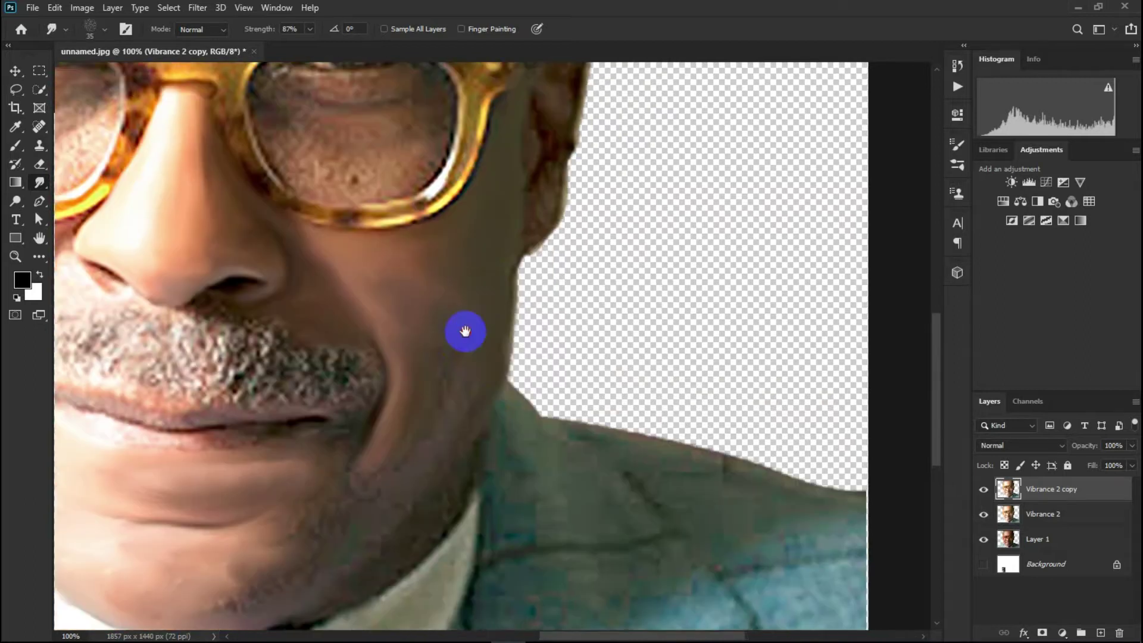
left_click_drag(464, 332, 469, 353)
mouse_move(408, 281)
left_mouse_down()
mouse_move(381, 207)
mouse_move(454, 344)
mouse_move(413, 385)
mouse_move(398, 355)
left_mouse_up()
scroll(256, 491, "down", 1)
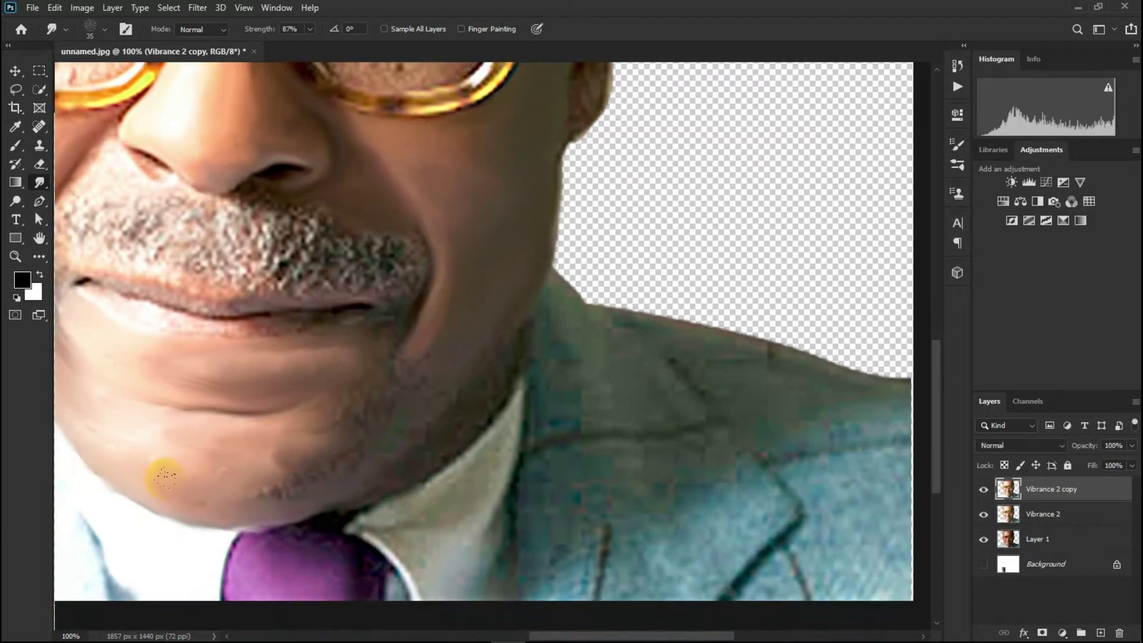
mouse_move(291, 456)
left_mouse_down()
mouse_move(413, 360)
mouse_move(347, 396)
mouse_move(371, 394)
mouse_move(357, 381)
mouse_move(347, 400)
mouse_move(372, 339)
mouse_move(362, 347)
left_mouse_up()
- Soften the skin near the chin and along the lower jawline with repeated strokes
scroll(371, 395, "left", 1)
scroll(401, 357, "down", 1)
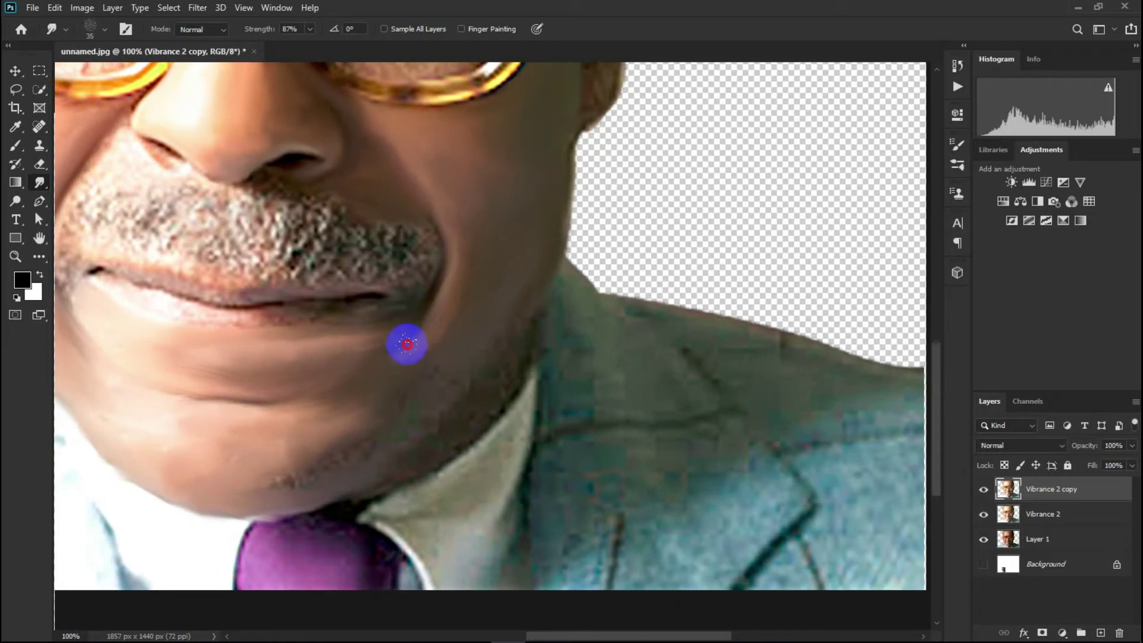
scroll(281, 400, "left", 1)
scroll(295, 394, "down", 2)
scroll(326, 449, "down", 3)
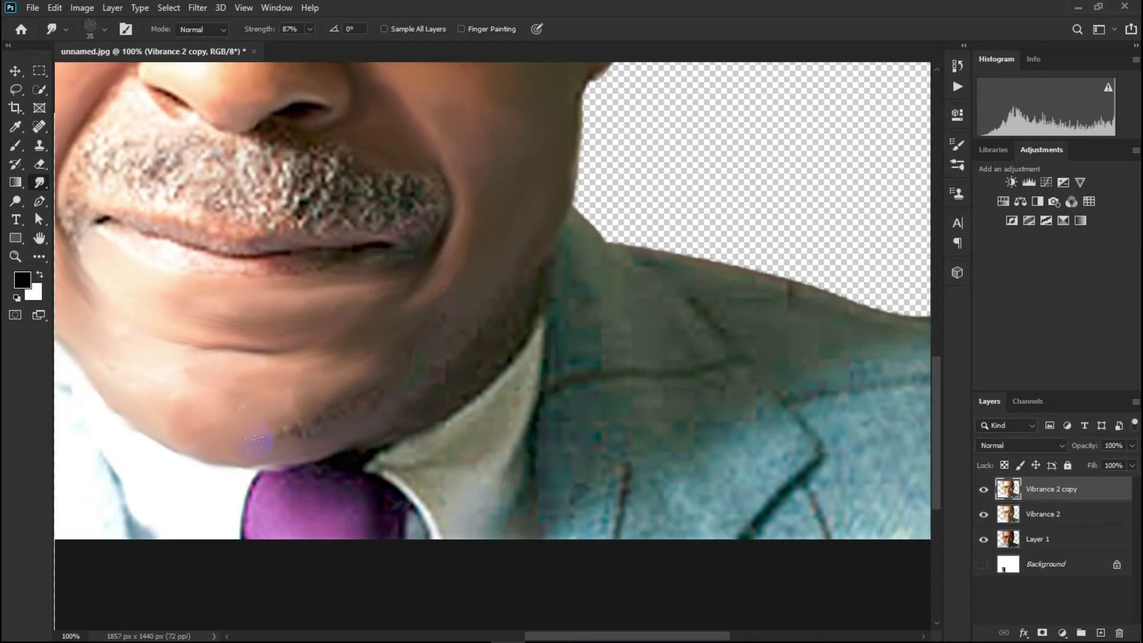
mouse_move(329, 417)
left_mouse_down()
mouse_move(306, 441)
mouse_move(444, 321)
left_mouse_up()
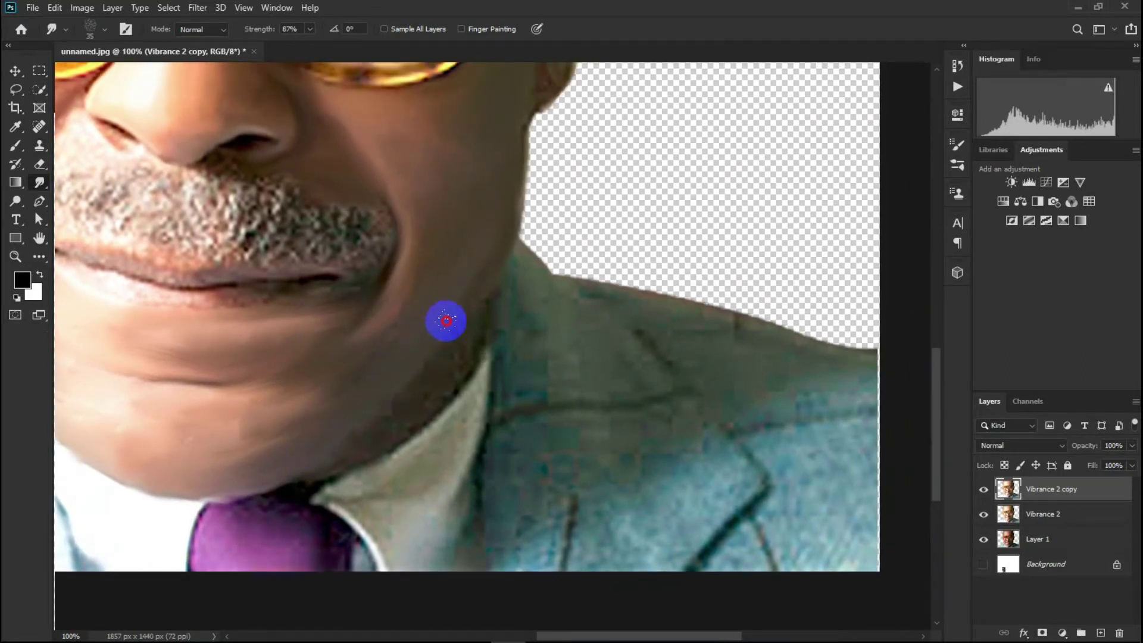
mouse_move(291, 462)
left_mouse_down()
mouse_move(386, 394)
mouse_move(474, 283)
left_mouse_up()
mouse_move(260, 480)
left_mouse_down()
mouse_move(408, 395)
mouse_move(390, 379)
left_mouse_up()
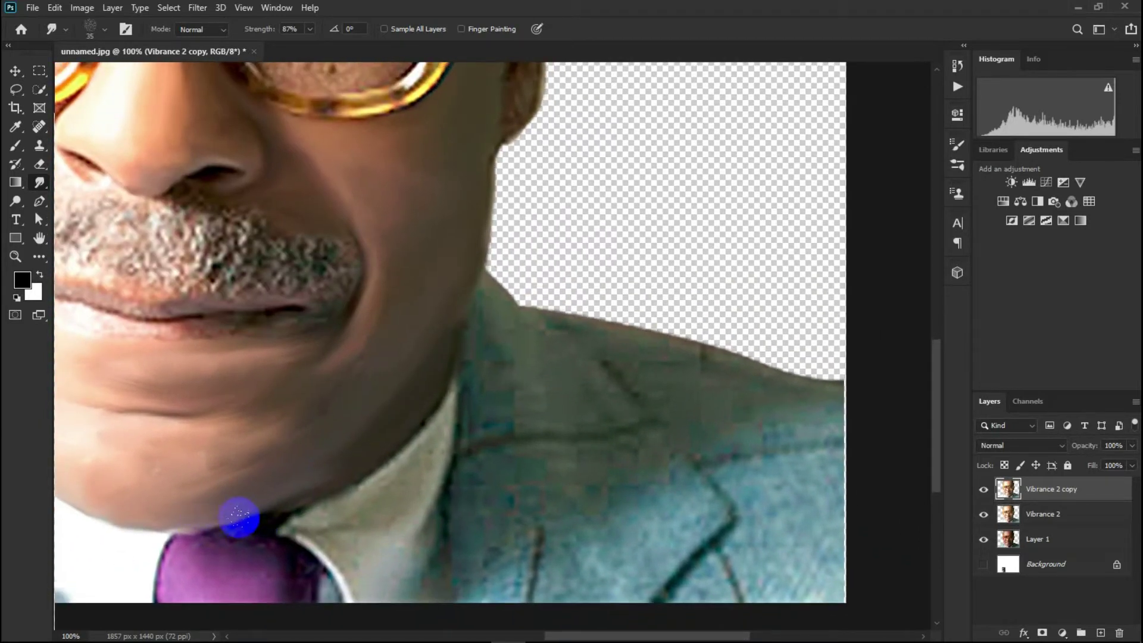
mouse_move(243, 524)
left_mouse_down()
mouse_move(347, 470)
mouse_move(454, 332)
left_mouse_up()
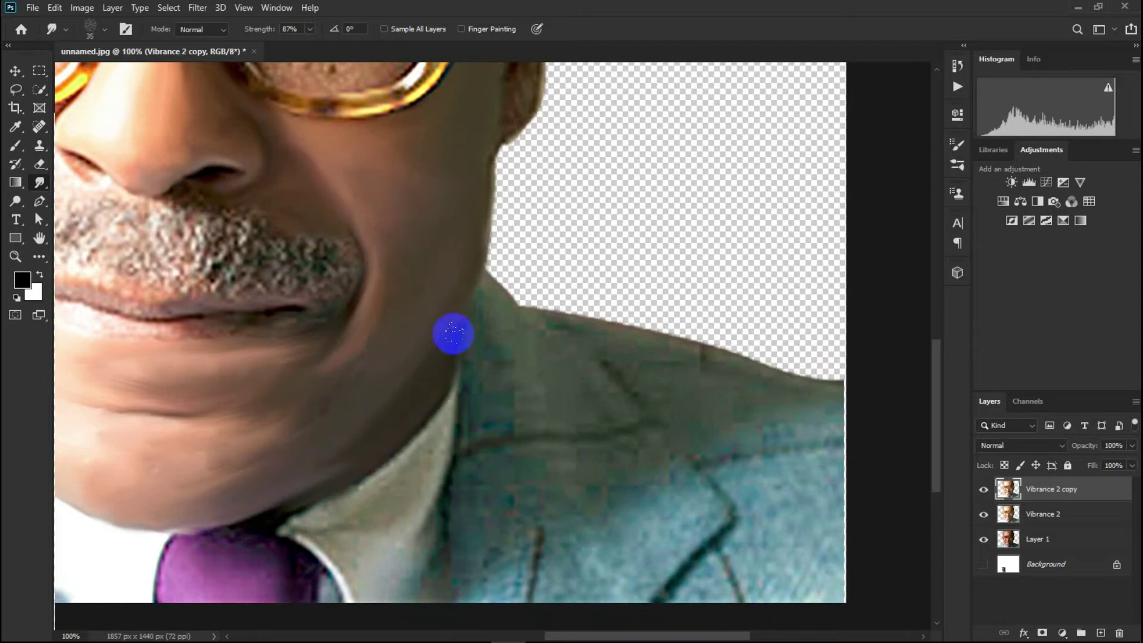
- Smear the lower lip and the cheek beside the nose smooth
scroll(455, 332, "up", 5)
mouse_move(279, 525)
left_mouse_down()
mouse_move(258, 475)
mouse_move(505, 480)
mouse_move(300, 490)
left_mouse_up()
mouse_move(200, 454)
left_mouse_down()
mouse_move(206, 469)
mouse_move(247, 480)
mouse_move(459, 484)
left_mouse_up()
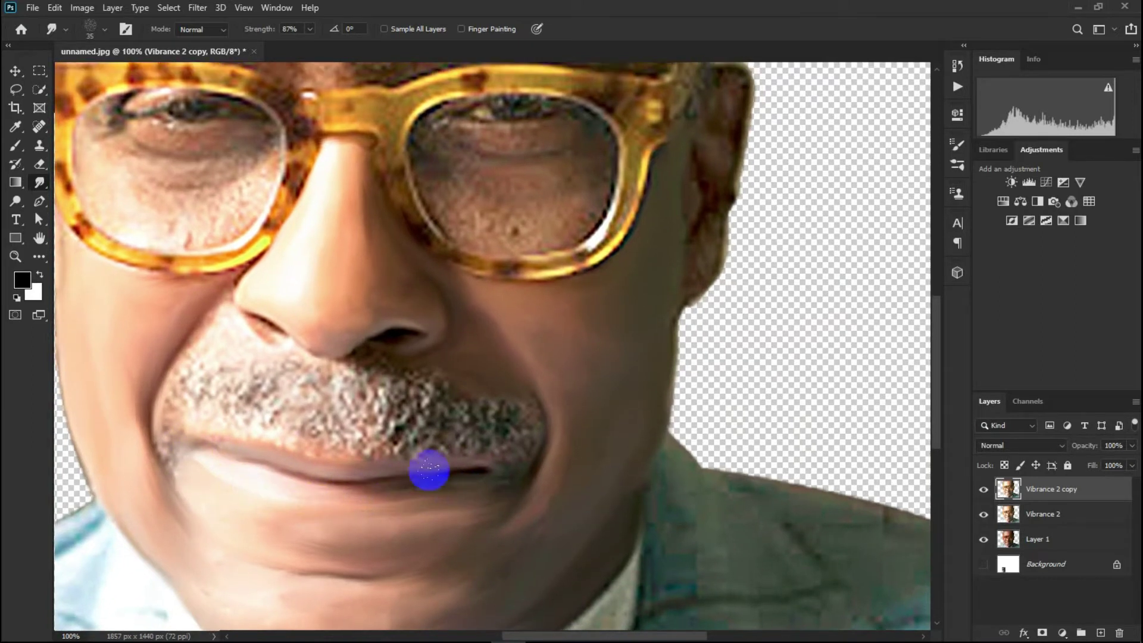
left_click_drag(246, 380, 293, 422)
mouse_move(255, 365)
left_mouse_down()
mouse_move(219, 439)
mouse_move(280, 360)
mouse_move(262, 339)
mouse_move(264, 373)
mouse_move(243, 386)
left_mouse_up()
mouse_move(418, 506)
left_mouse_down()
mouse_move(352, 464)
mouse_move(361, 436)
left_mouse_up()
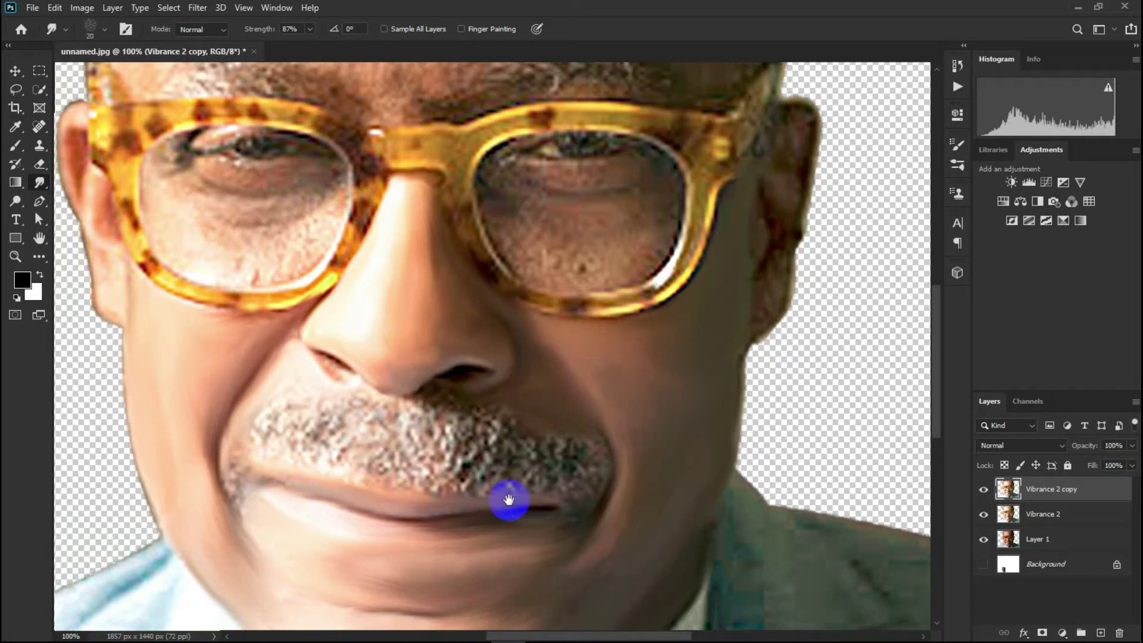
- Reframe the view on the glasses and smudge the skin inside the left lens
key("ctrl+minus")
key("ctrl+minus")
key("ctrl+minus")
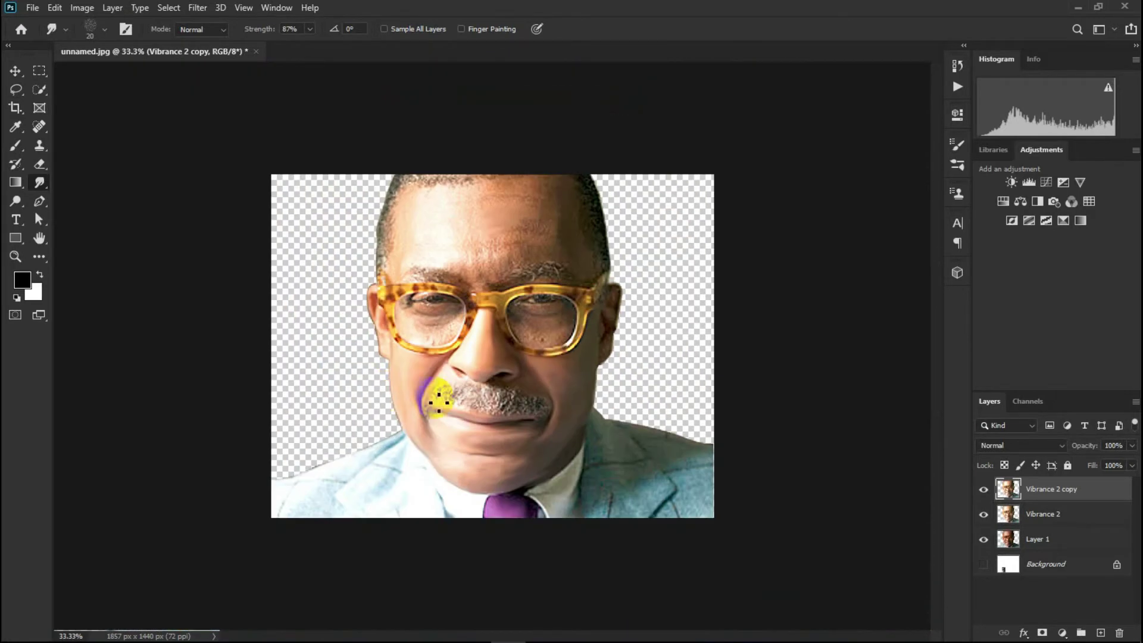
key("ctrl+plus")
key("ctrl+plus")
key("ctrl+plus")
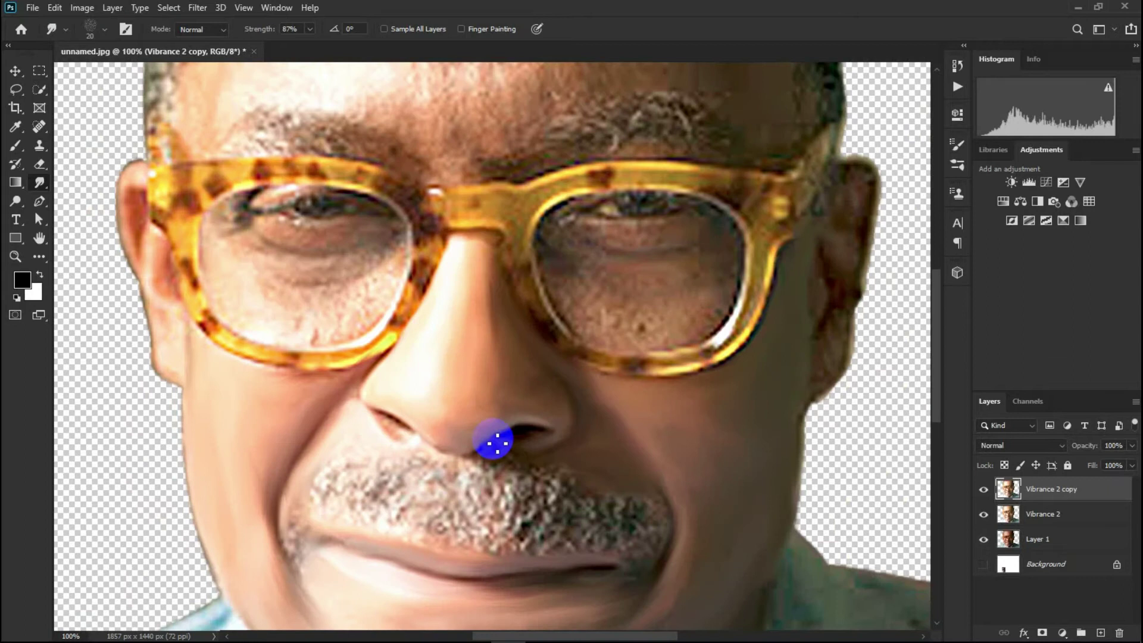
mouse_move(439, 505)
left_mouse_down()
mouse_move(390, 470)
mouse_move(461, 592)
left_mouse_up()
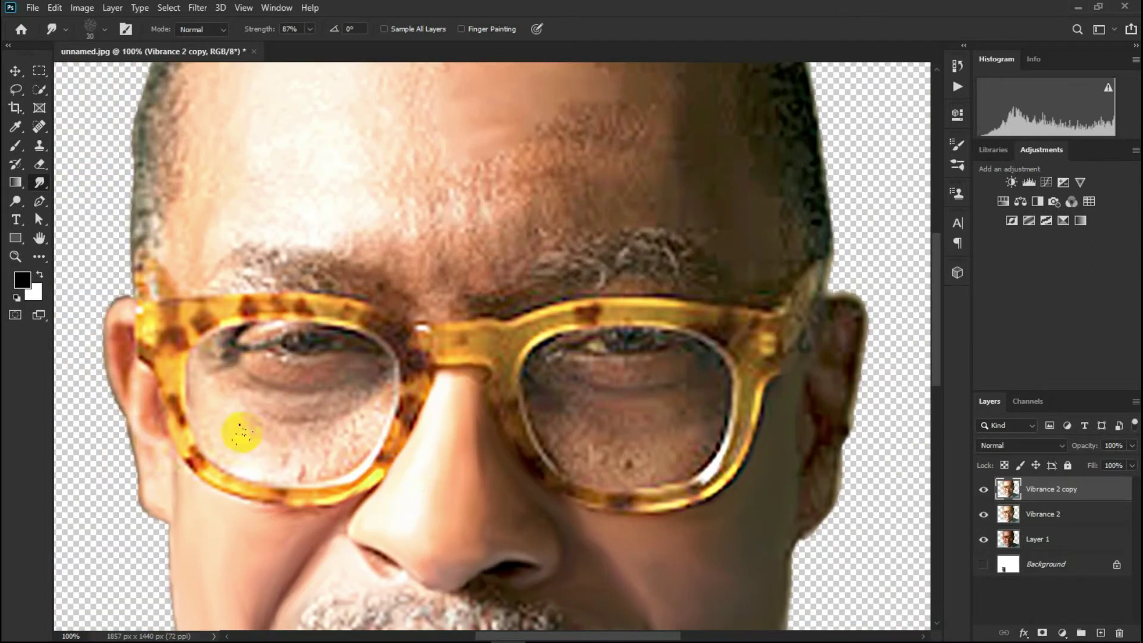
mouse_move(366, 428)
left_mouse_down()
mouse_move(327, 476)
mouse_move(329, 447)
left_mouse_up()
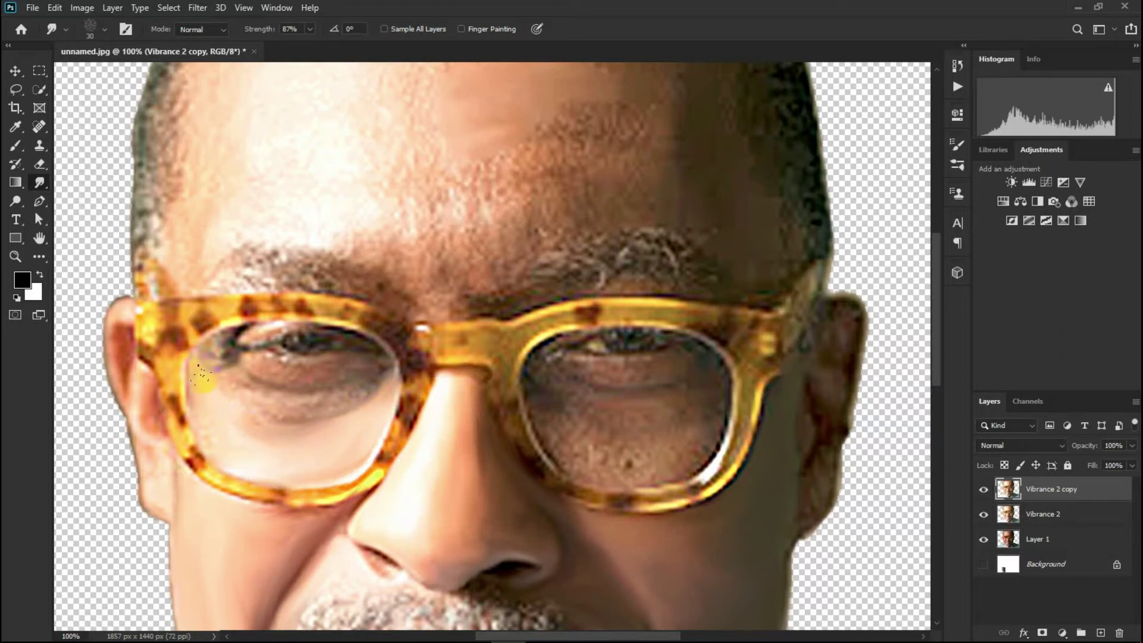
- Smudge the skin inside the right lens and along its rim into soft strokes
scroll(505, 459, "up", 1)
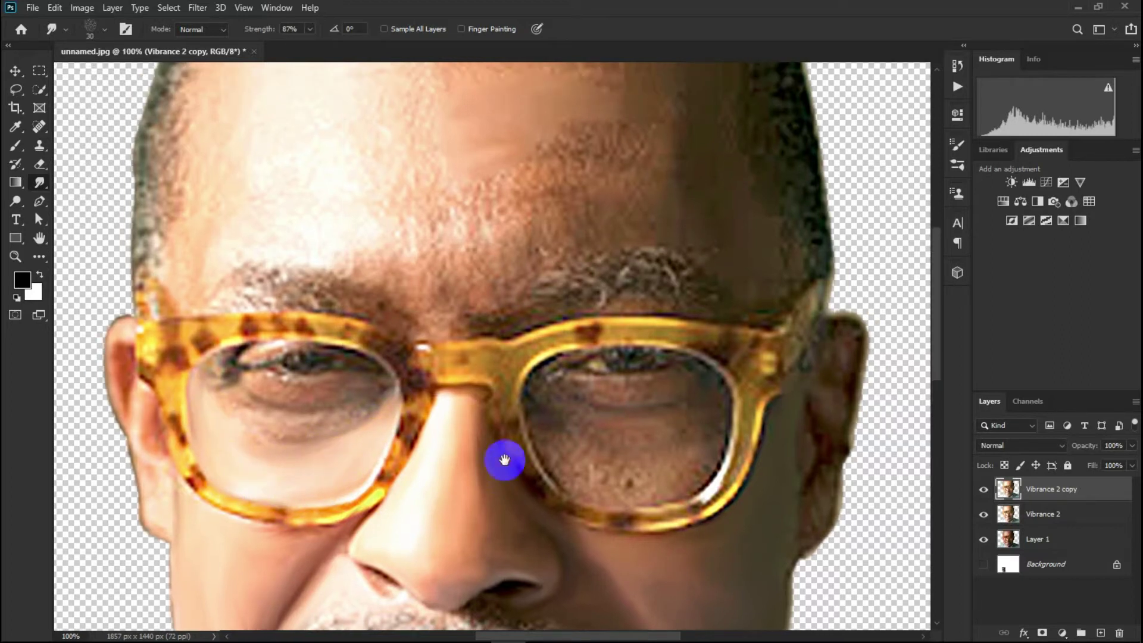
scroll(554, 470, "right", 2)
left_click_drag(555, 470, 661, 425)
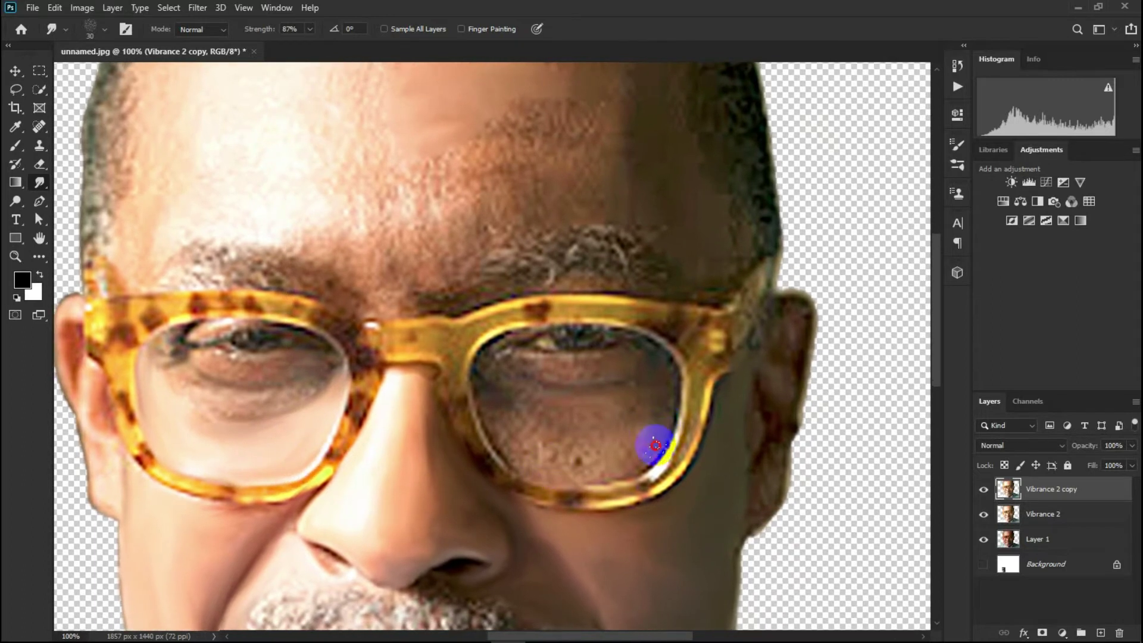
mouse_move(561, 475)
left_mouse_down()
mouse_move(481, 398)
mouse_move(587, 459)
mouse_move(502, 421)
mouse_move(630, 434)
mouse_move(674, 398)
mouse_move(658, 447)
mouse_move(599, 444)
mouse_move(607, 421)
mouse_move(479, 395)
mouse_move(597, 447)
mouse_move(516, 401)
mouse_move(624, 409)
mouse_move(492, 387)
mouse_move(655, 385)
mouse_move(586, 401)
mouse_move(493, 370)
mouse_move(506, 352)
mouse_move(633, 360)
mouse_move(653, 344)
left_mouse_up()
mouse_move(553, 389)
left_mouse_down()
mouse_move(562, 369)
mouse_move(315, 421)
left_mouse_up()
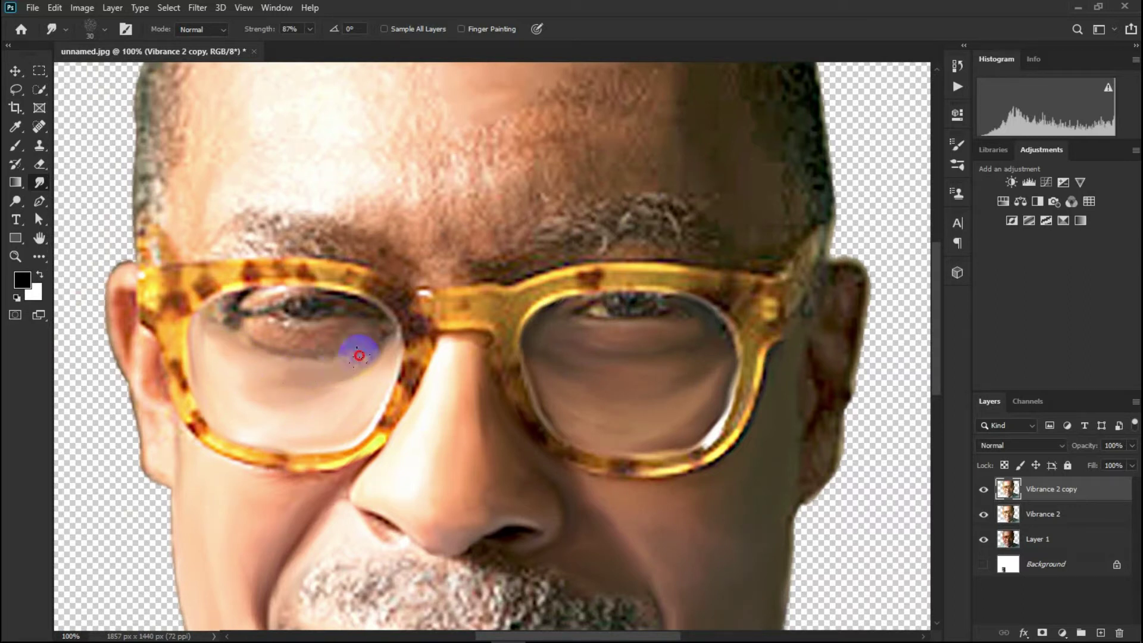
scroll(286, 353, "up", 1)
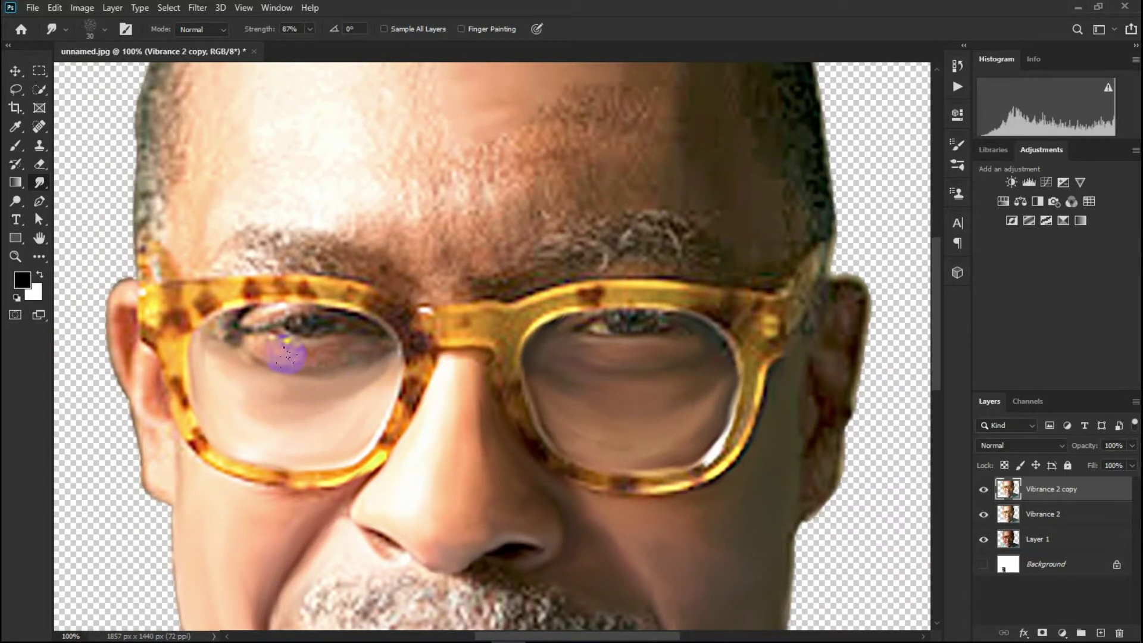
scroll(286, 352, "up", 1)
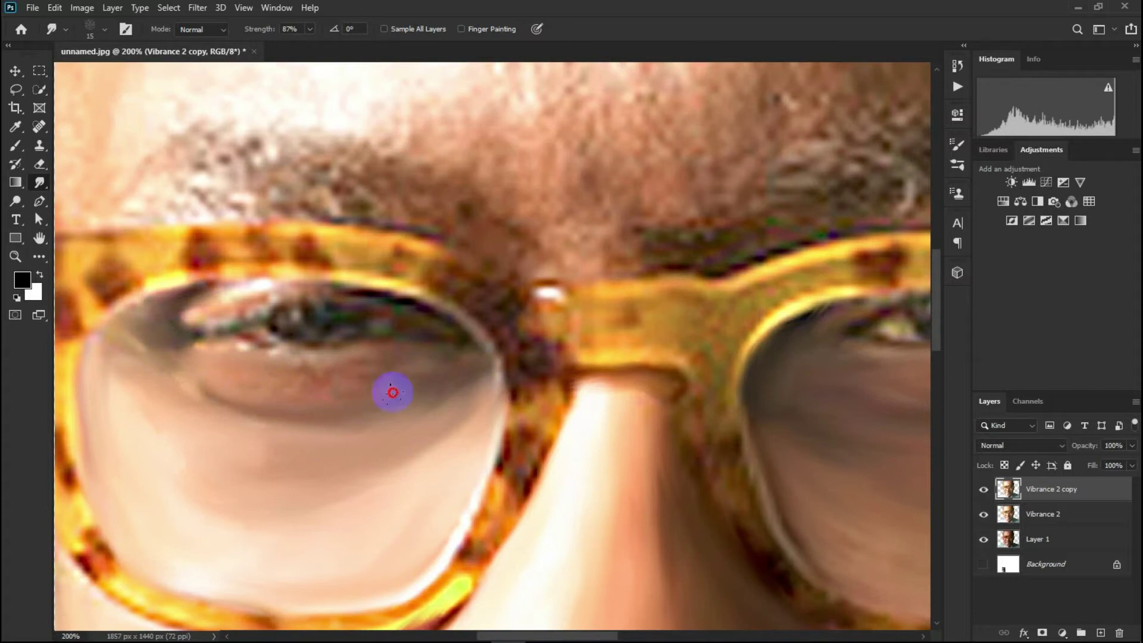
- Smear the skin under the left eye and the upper eyelid into soft paint
left_click_drag(319, 366, 432, 370)
mouse_move(357, 378)
left_mouse_down()
mouse_move(392, 381)
mouse_move(390, 369)
left_mouse_up()
left_click_drag(237, 385, 459, 370)
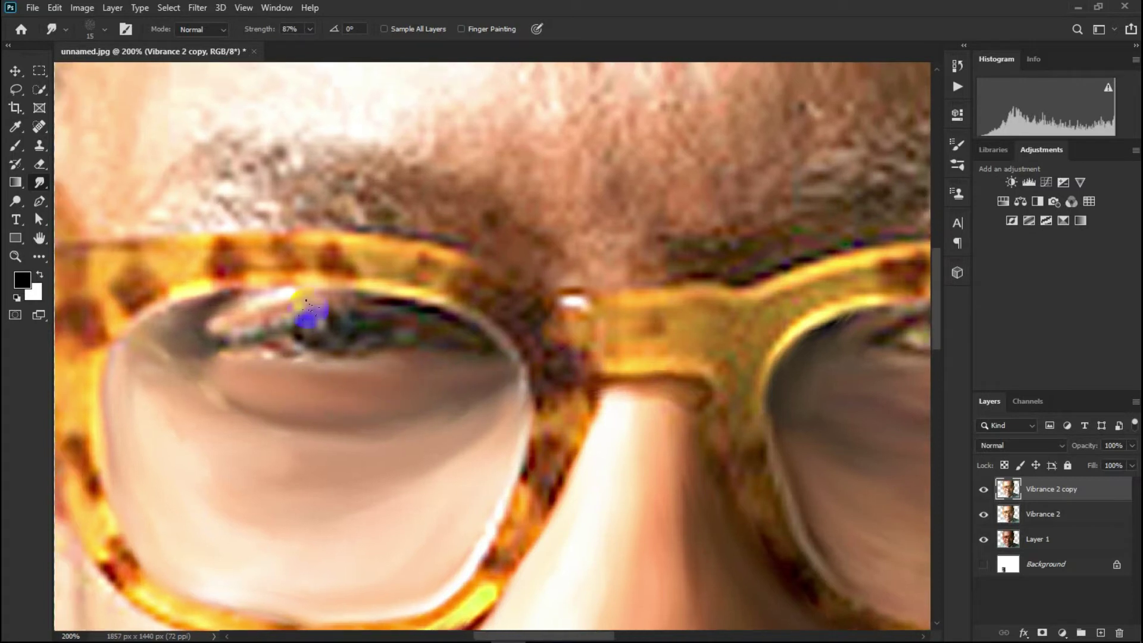
mouse_move(231, 316)
left_mouse_down()
mouse_move(312, 304)
mouse_move(198, 331)
left_mouse_up()
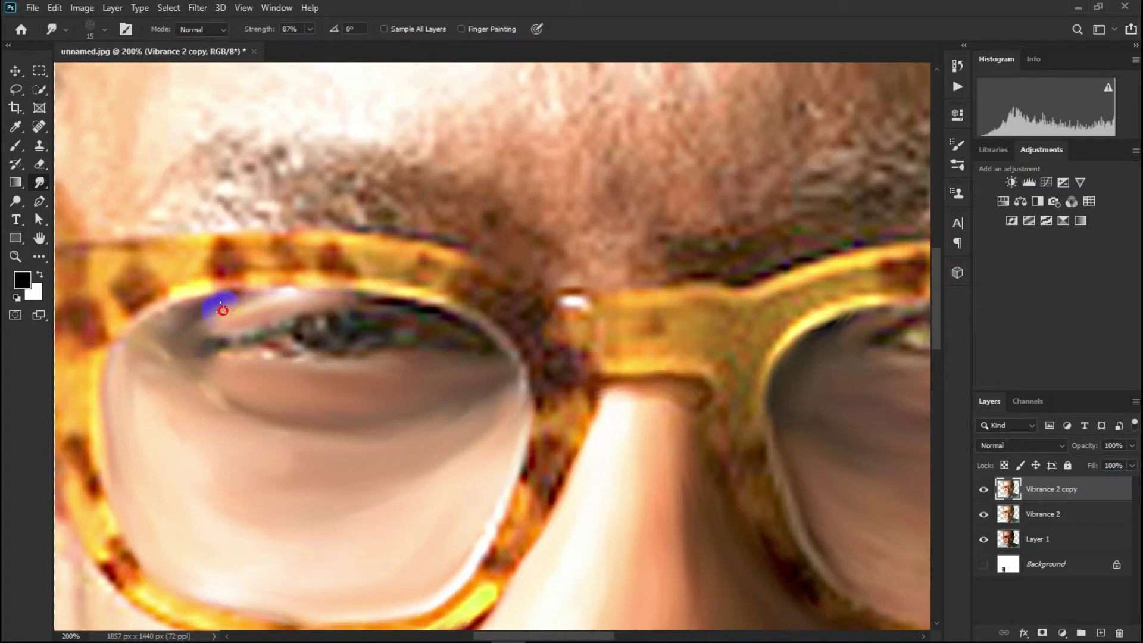
scroll(327, 401, "down", 1)
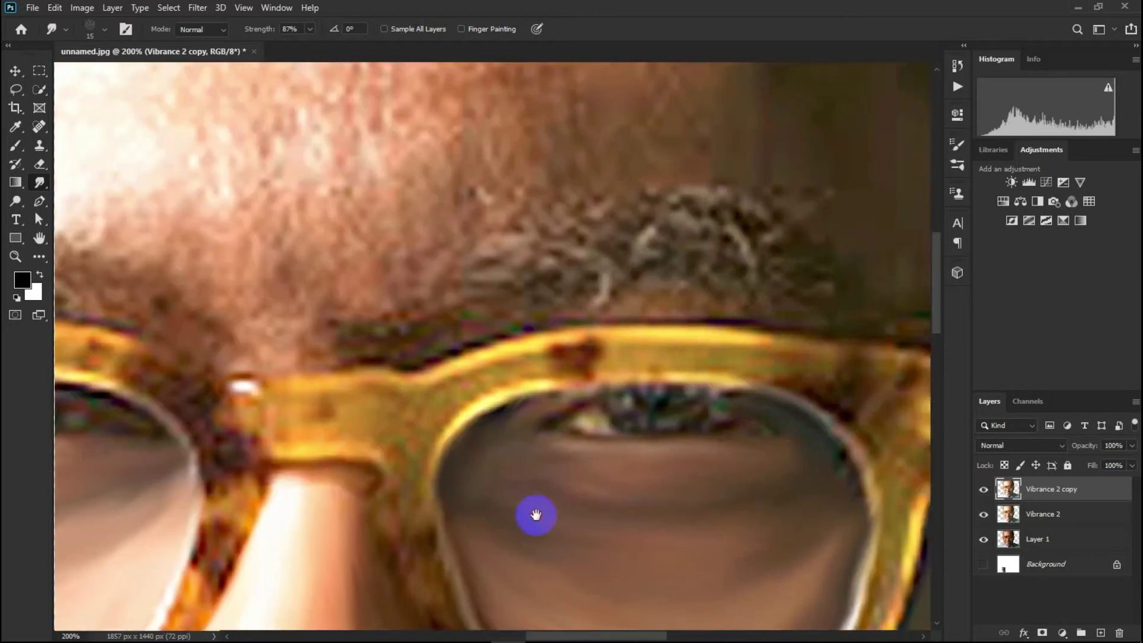
scroll(534, 516, "up", 3)
- Smudge both irises, pupils and lashes into blended painterly shapes
mouse_move(390, 428)
left_mouse_down()
mouse_move(334, 445)
mouse_move(429, 447)
mouse_move(340, 441)
mouse_move(334, 428)
mouse_move(294, 464)
left_mouse_up()
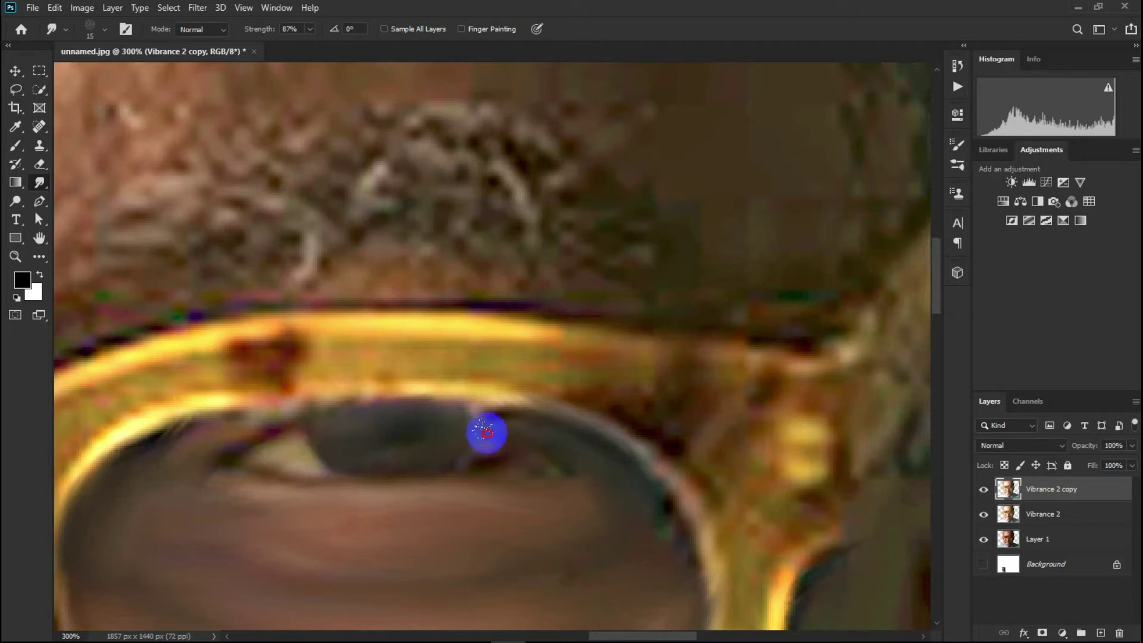
scroll(475, 452, "left", 5)
scroll(334, 497, "left", 5)
mouse_move(346, 402)
left_mouse_down()
mouse_move(298, 378)
mouse_move(352, 365)
mouse_move(332, 362)
mouse_move(370, 375)
left_mouse_up()
scroll(370, 375, "left", 1)
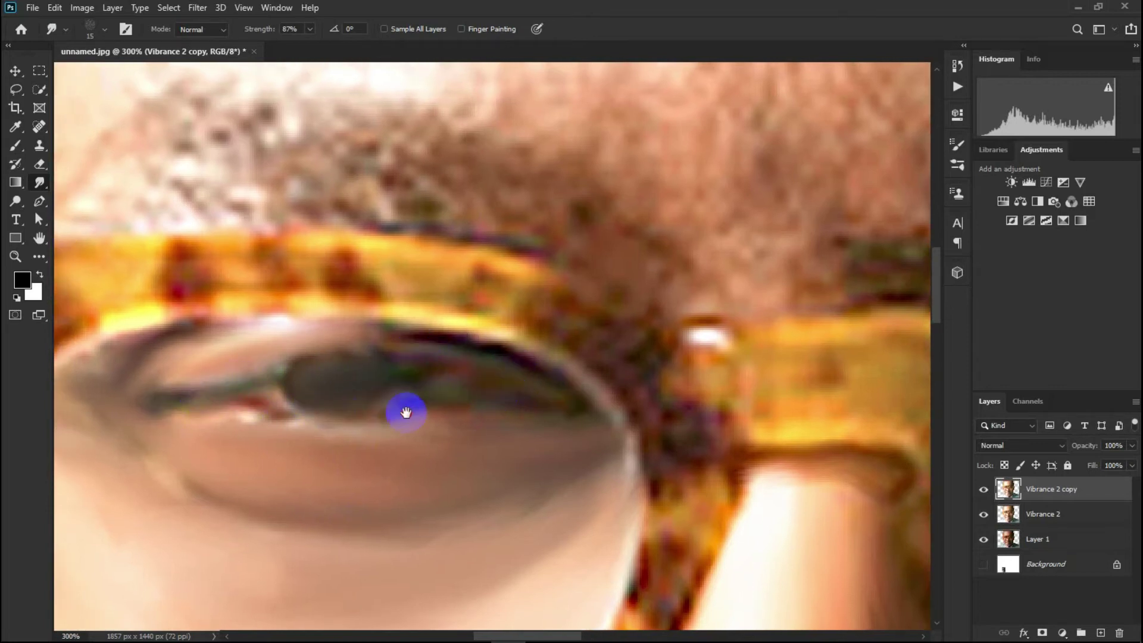
scroll(400, 408, "down", 5)
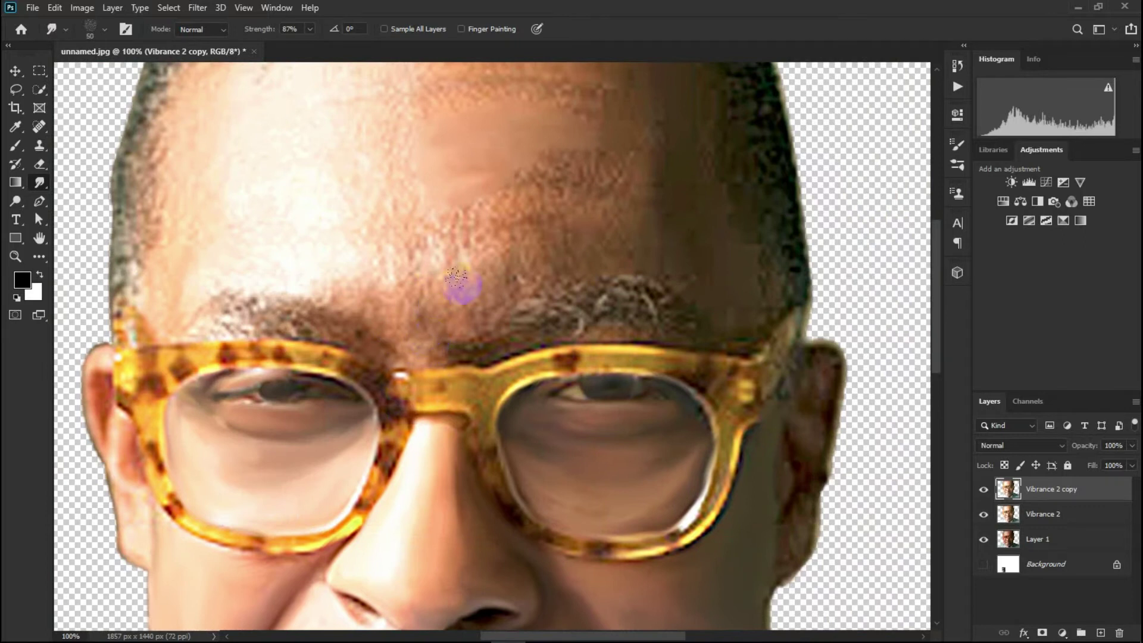
- Lightly smear the forehead, then set Smudge strength to 70% and brush size 35
mouse_move(545, 256)
left_mouse_down()
mouse_move(628, 250)
mouse_move(519, 260)
mouse_move(572, 244)
left_mouse_up()
left_click_drag(288, 47, 281, 48)
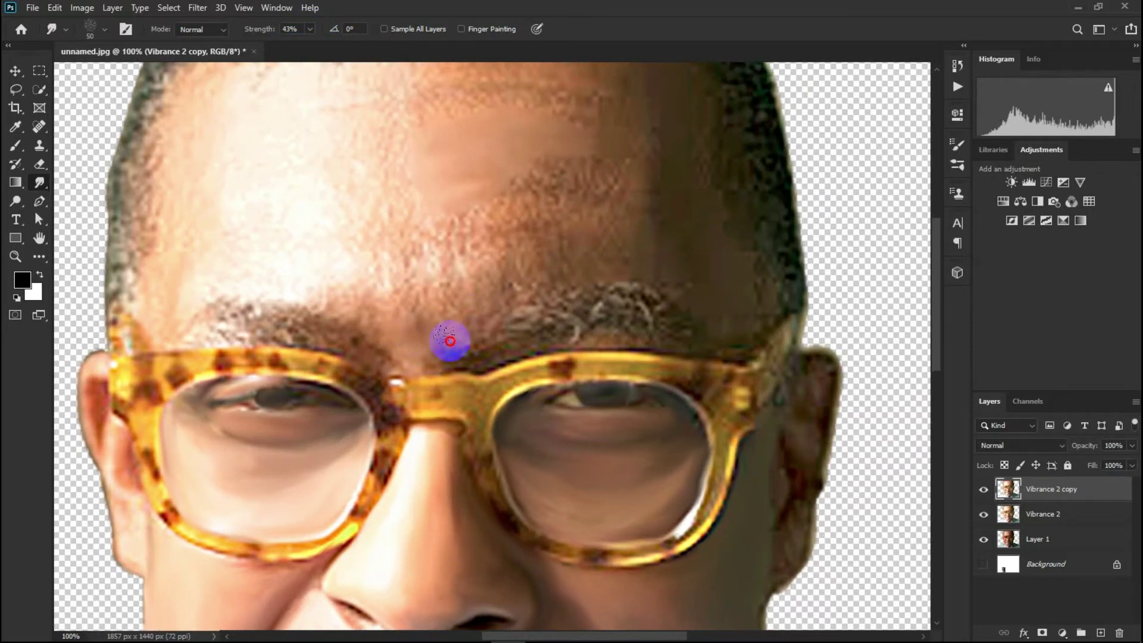
left_click_drag(297, 47, 319, 47)
scroll(363, 339, "up", 2)
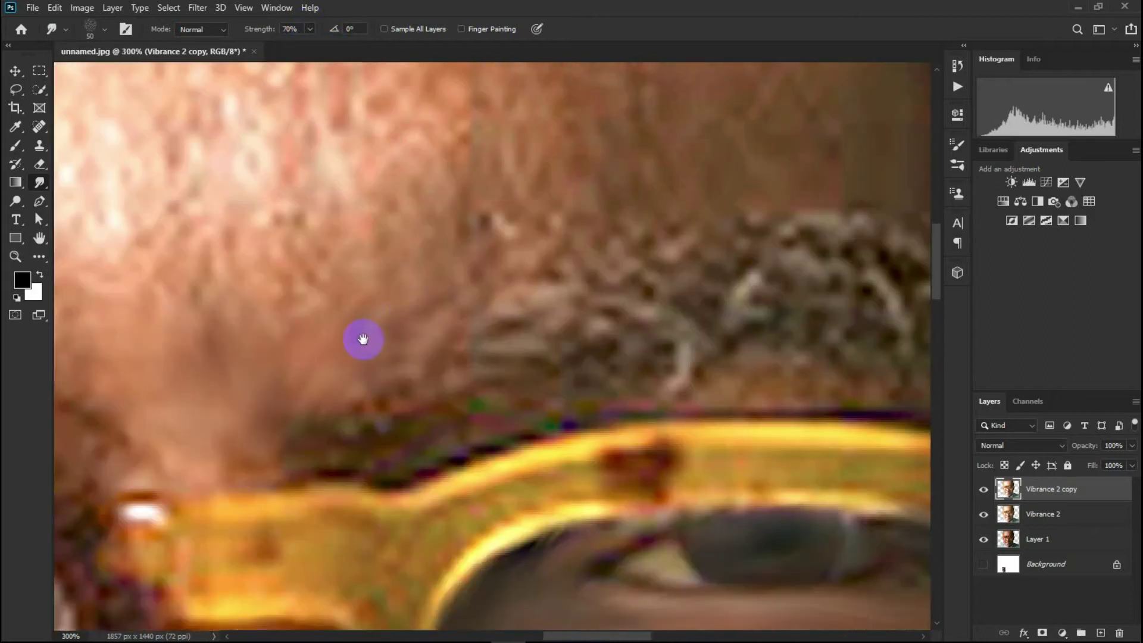
left_click_drag(363, 339, 378, 324)
left_click_drag(365, 390, 348, 339)
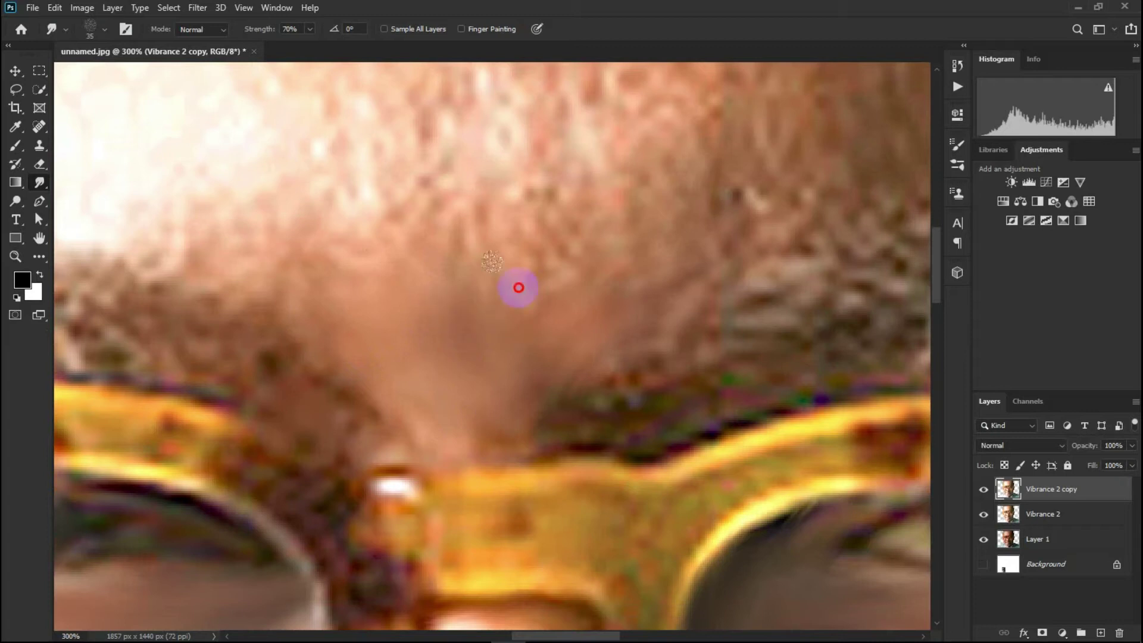
scroll(603, 314, "down", 3)
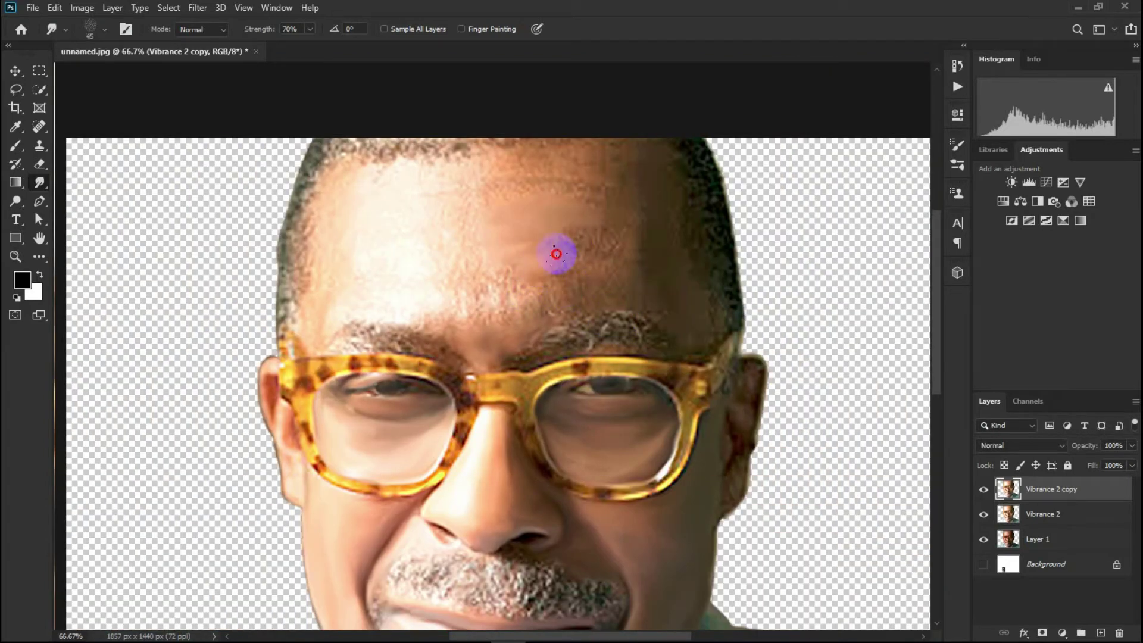
- Smudge the left forehead and left eyebrow into smooth strokes
mouse_move(574, 269)
left_mouse_down()
mouse_move(593, 245)
mouse_move(513, 292)
mouse_move(701, 299)
mouse_move(671, 280)
mouse_move(694, 329)
mouse_move(674, 200)
mouse_move(702, 351)
mouse_move(592, 303)
mouse_move(642, 224)
mouse_move(622, 244)
mouse_move(632, 196)
mouse_move(563, 373)
mouse_move(581, 362)
mouse_move(482, 379)
left_mouse_up()
left_click_drag(409, 377, 341, 370)
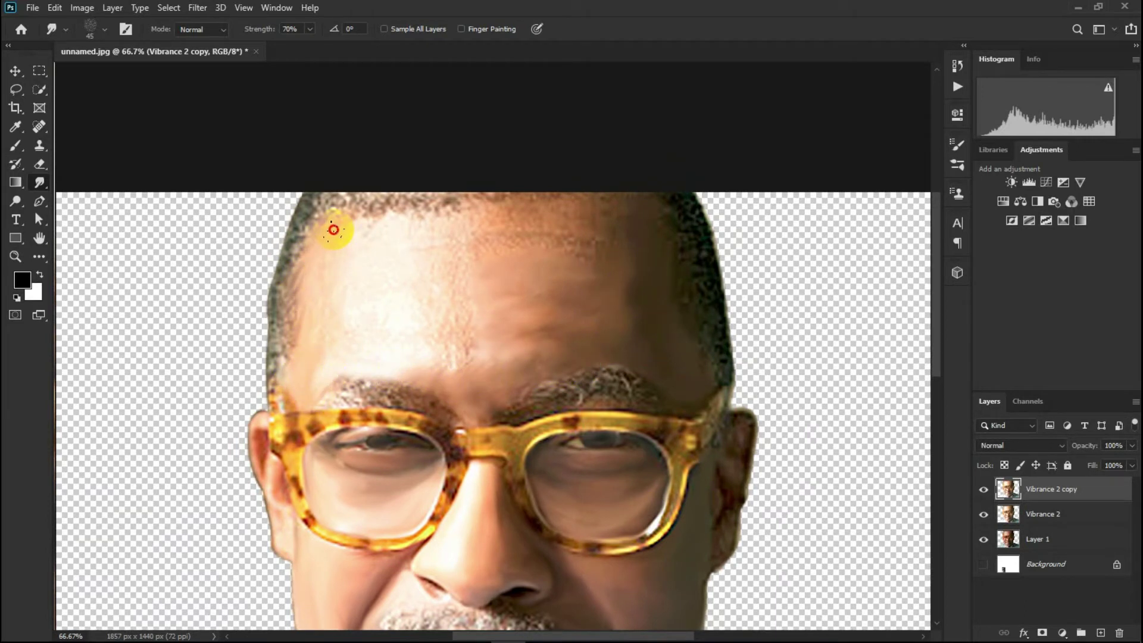
mouse_move(337, 247)
left_mouse_down()
mouse_move(319, 378)
mouse_move(360, 238)
mouse_move(345, 270)
mouse_move(350, 362)
mouse_move(376, 240)
mouse_move(393, 225)
mouse_move(428, 231)
mouse_move(392, 253)
mouse_move(369, 302)
mouse_move(395, 352)
mouse_move(372, 347)
mouse_move(383, 334)
mouse_move(456, 360)
left_mouse_up()
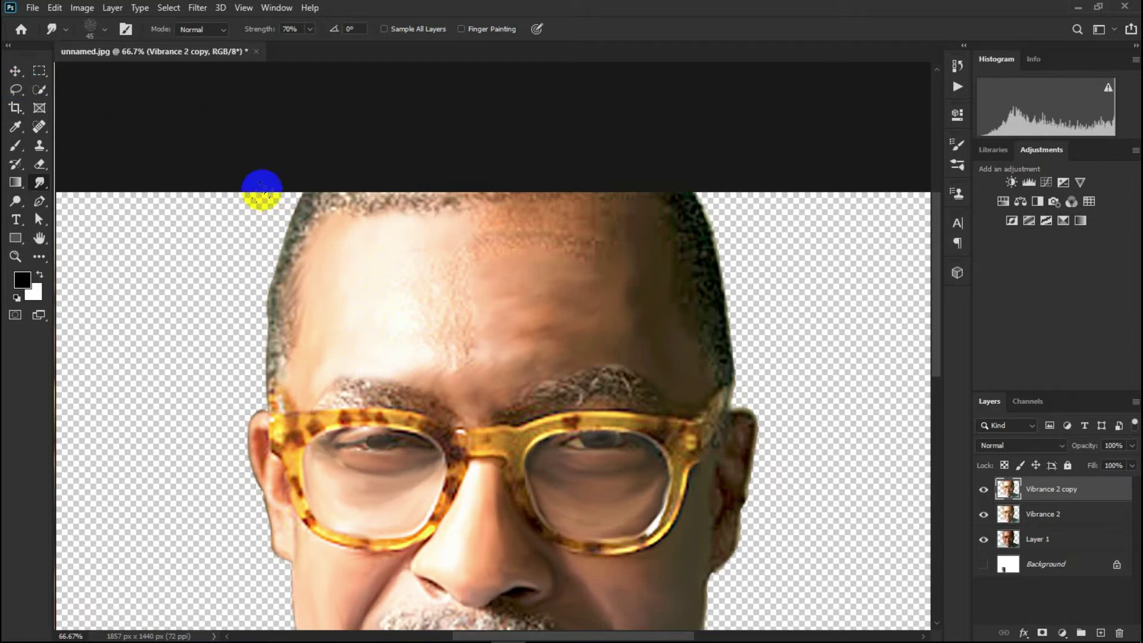
scroll(401, 255, "down", 1)
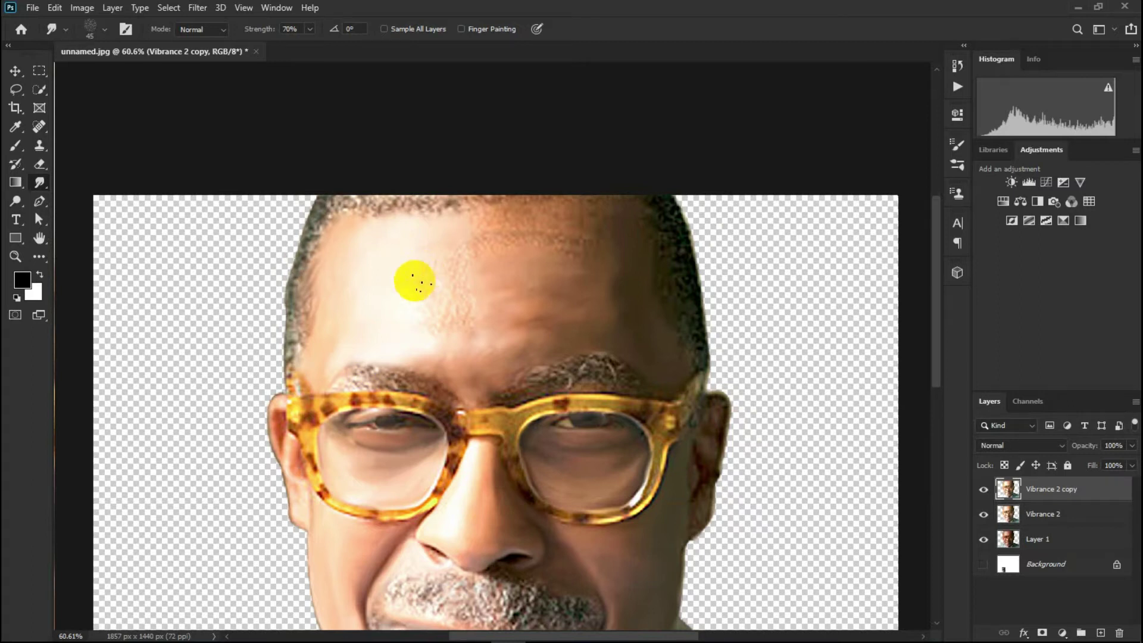
scroll(465, 293, "up", 1)
- Smear the upper forehead texture and blend it down toward the brow
mouse_move(465, 293)
left_mouse_down()
mouse_move(388, 255)
mouse_move(426, 324)
mouse_move(411, 268)
mouse_move(424, 245)
mouse_move(455, 315)
left_mouse_up()
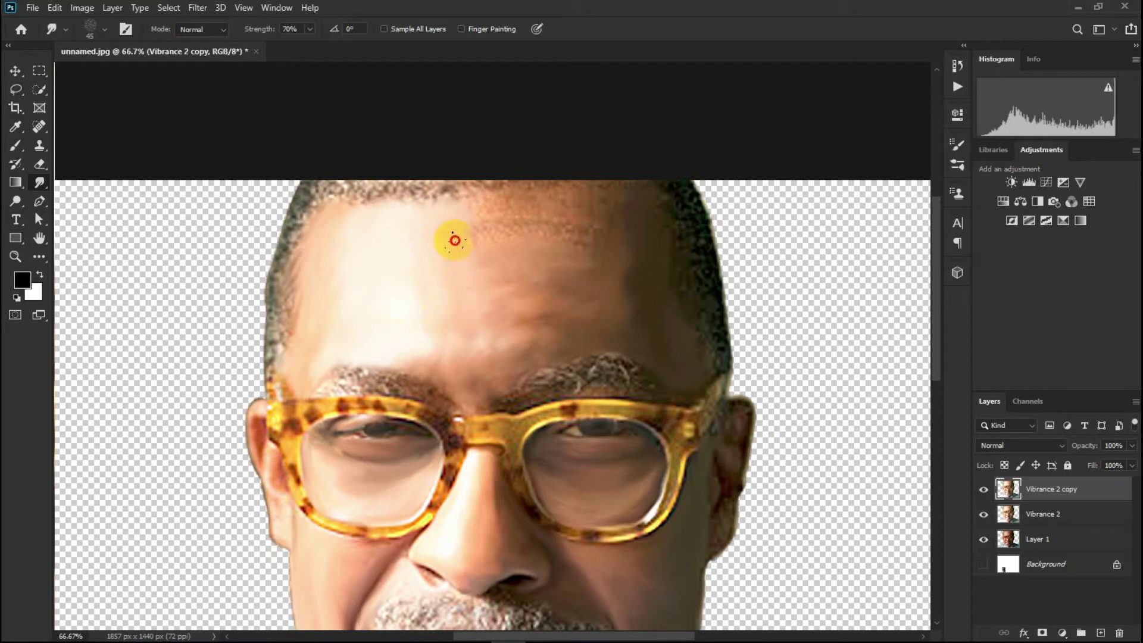
mouse_move(503, 214)
left_mouse_down()
mouse_move(577, 222)
mouse_move(577, 238)
mouse_move(494, 231)
left_mouse_up()
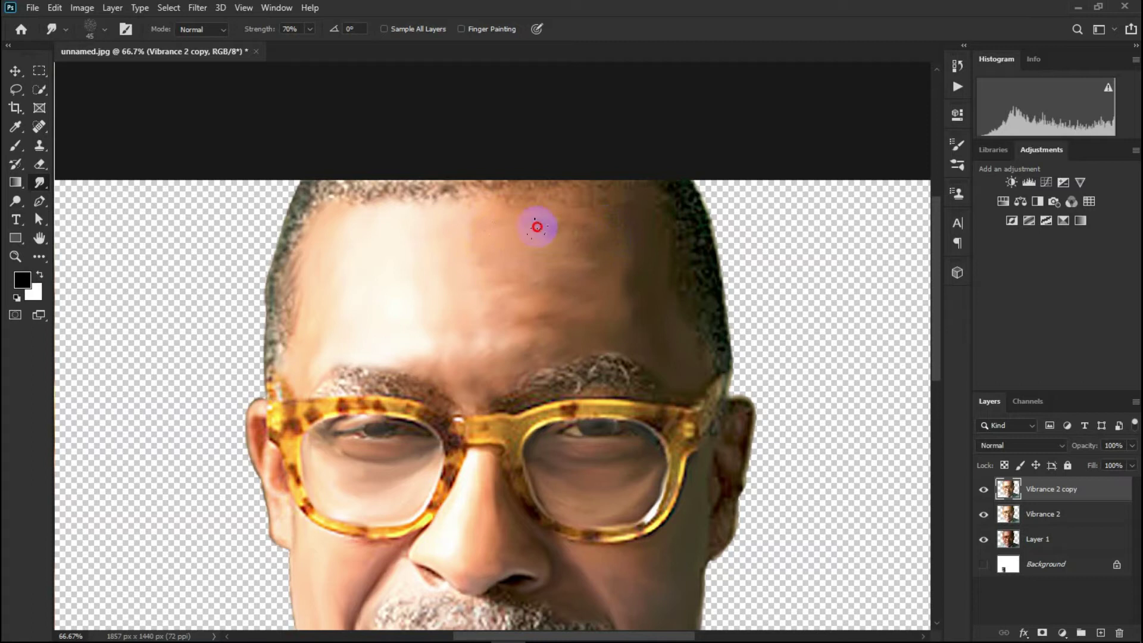
mouse_move(569, 278)
left_mouse_down()
mouse_move(562, 328)
mouse_move(592, 337)
mouse_move(566, 337)
mouse_move(620, 296)
mouse_move(579, 267)
mouse_move(383, 275)
left_mouse_up()
scroll(571, 286, "up", 2)
left_click_drag(297, 463, 291, 421)
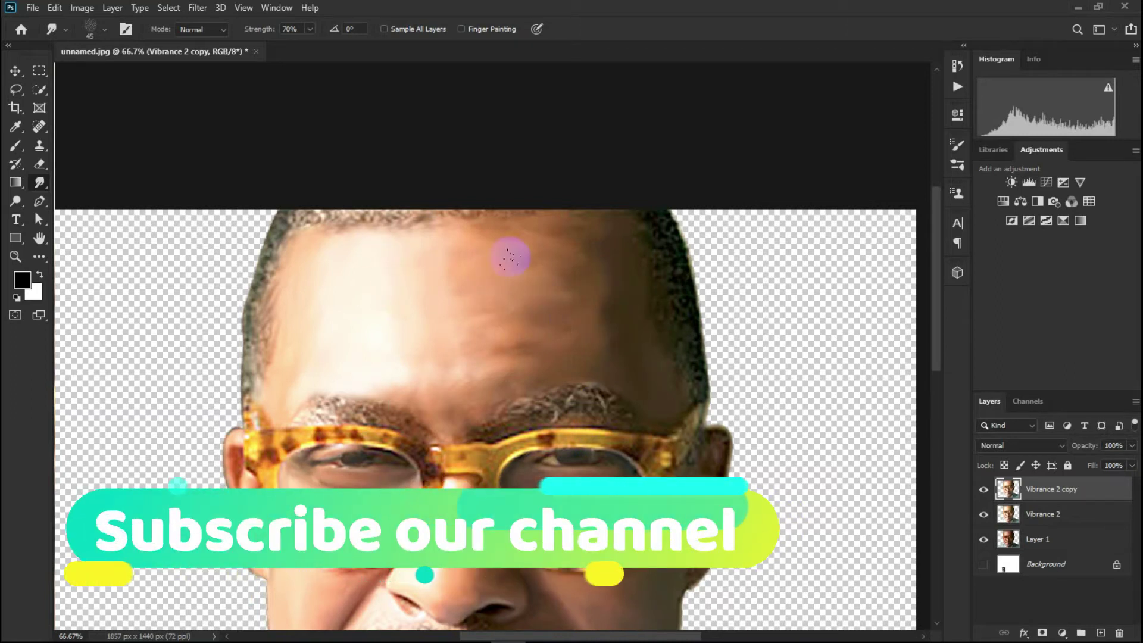
scroll(510, 267, "down", 1)
- With Smudge strength 23% and brush size 100, smear both eyebrows
left_click(310, 29)
left_click_drag(312, 45, 280, 45)
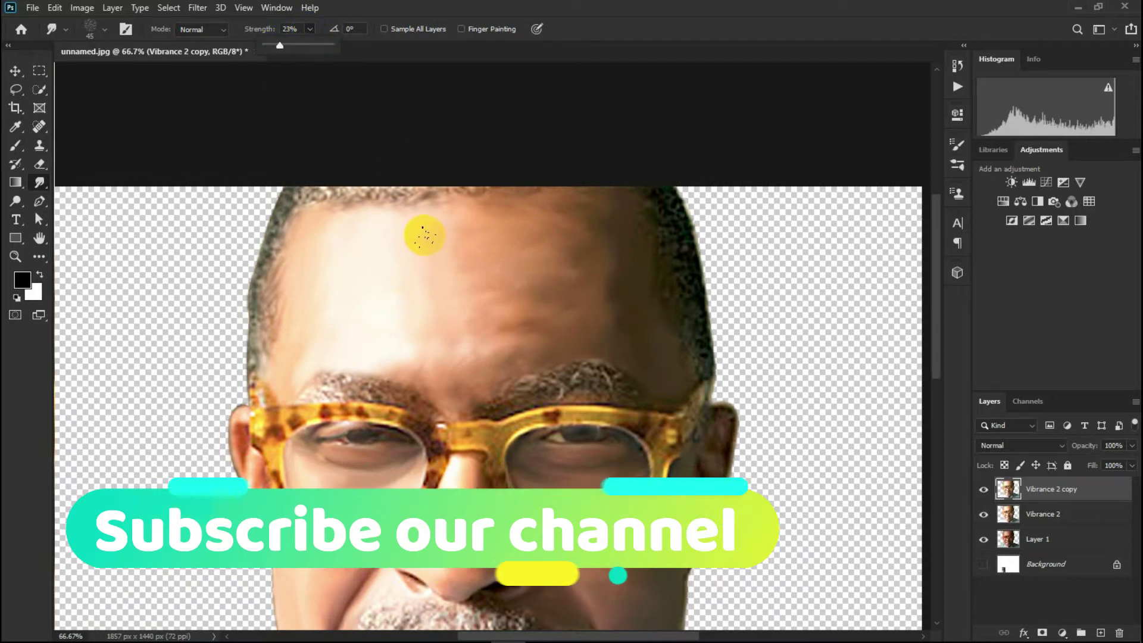
key("bracketright")
key("bracketright")
key("bracketright")
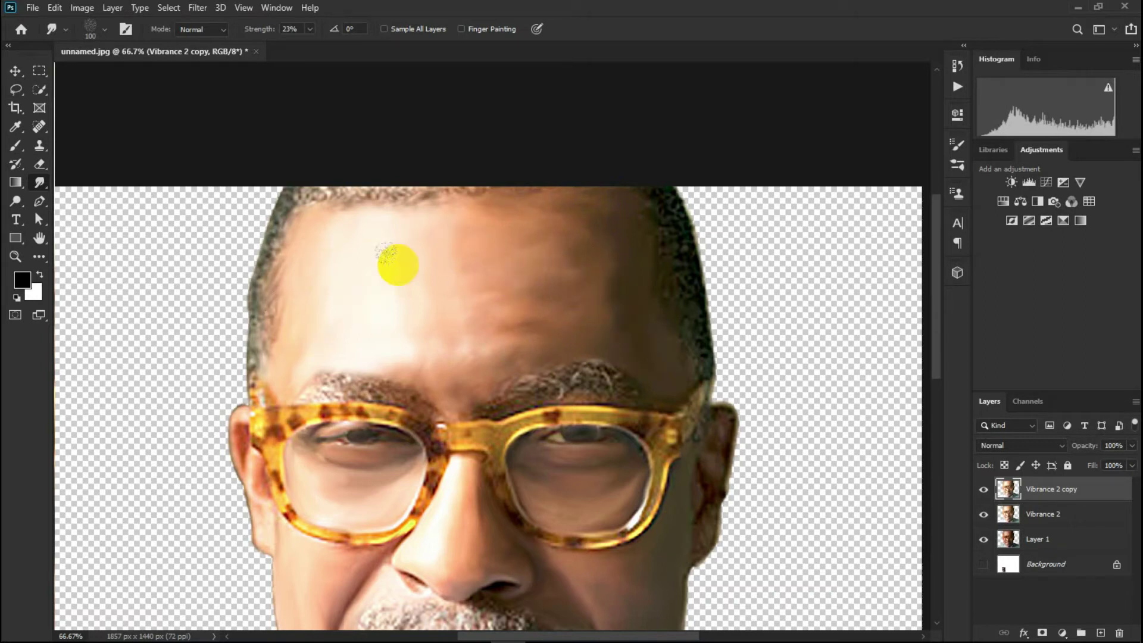
left_click_drag(466, 402, 356, 405)
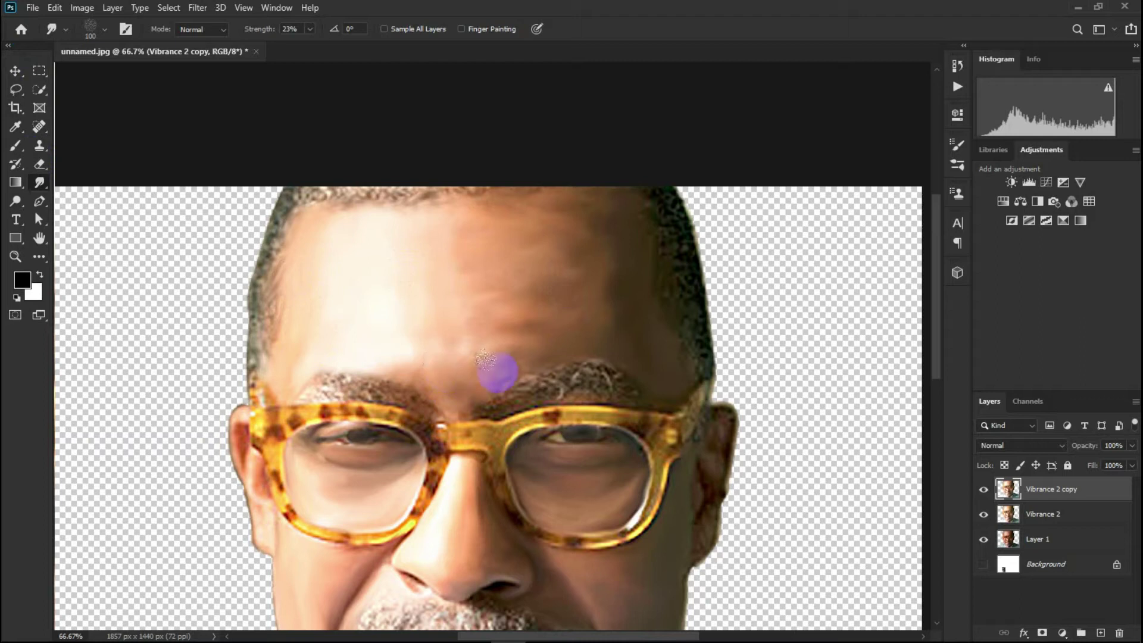
left_click(600, 368)
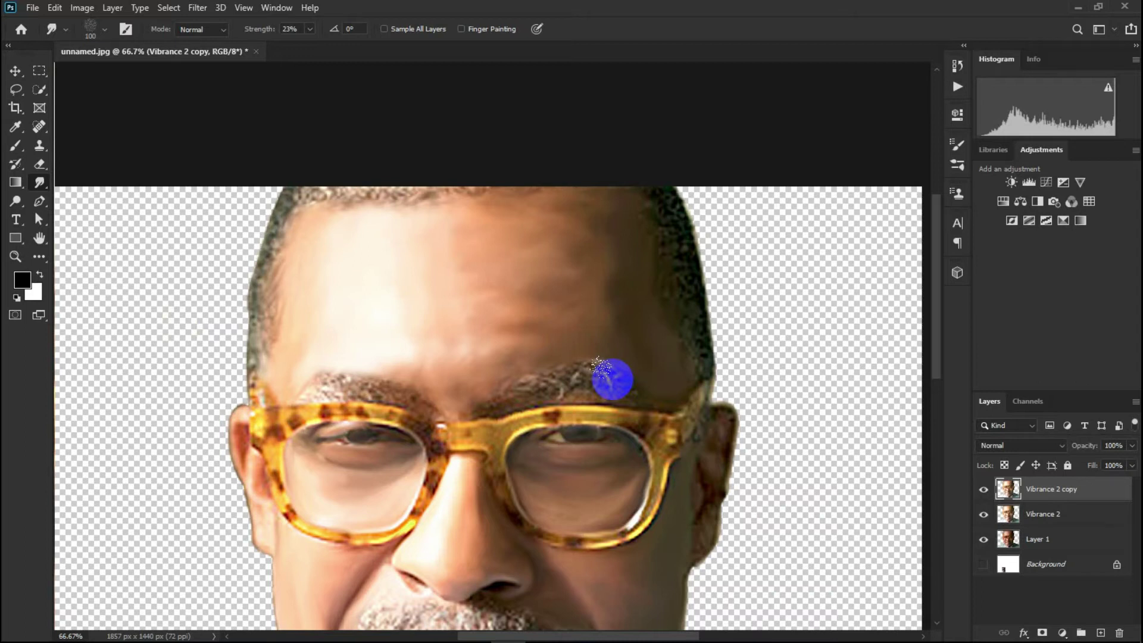
scroll(484, 420, "down", 2)
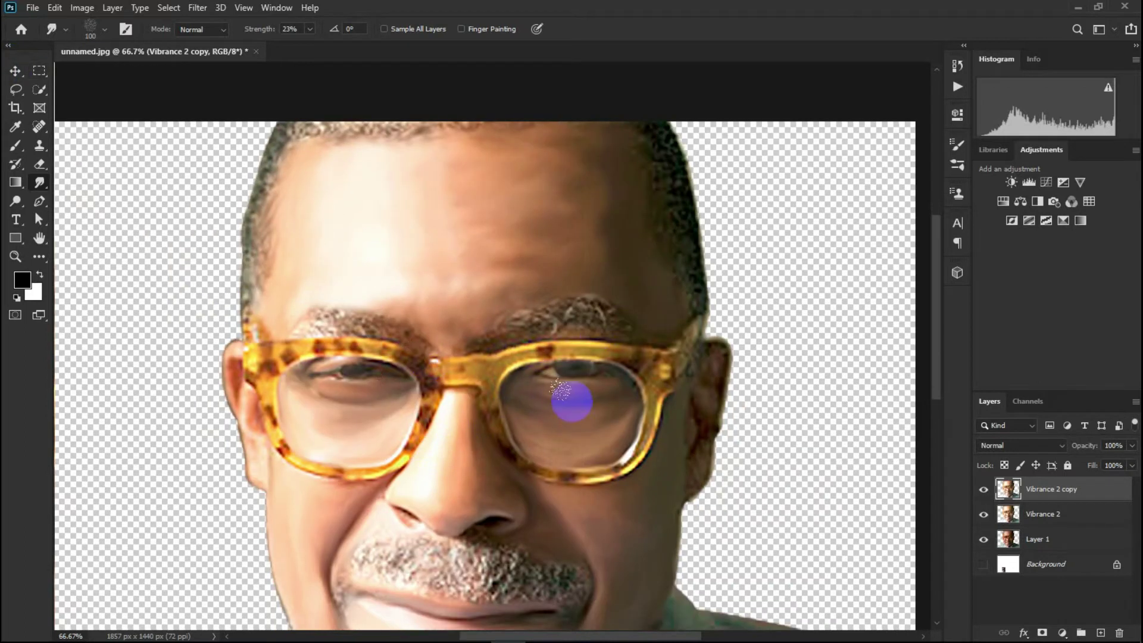
scroll(570, 400, "down", 3)
scroll(485, 489, "up", 1)
- With a 20 px Smudge brush, smear the skin along the left ear edge
scroll(381, 426, "up", 4)
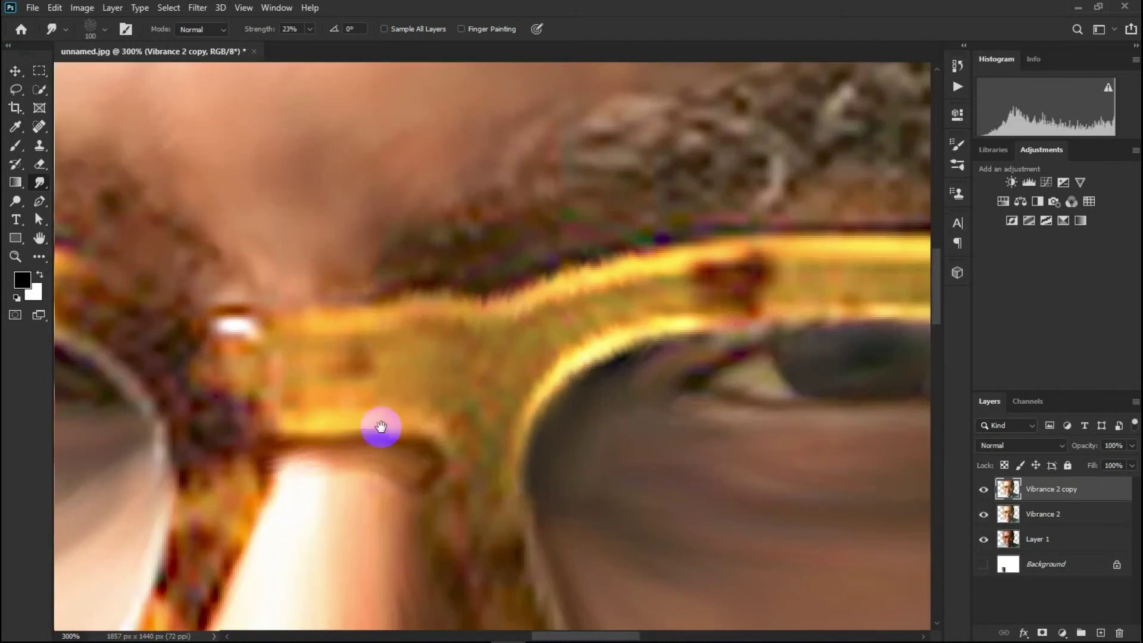
scroll(381, 427, "left", 5)
scroll(254, 237, "down", 2)
key("bracketleft")
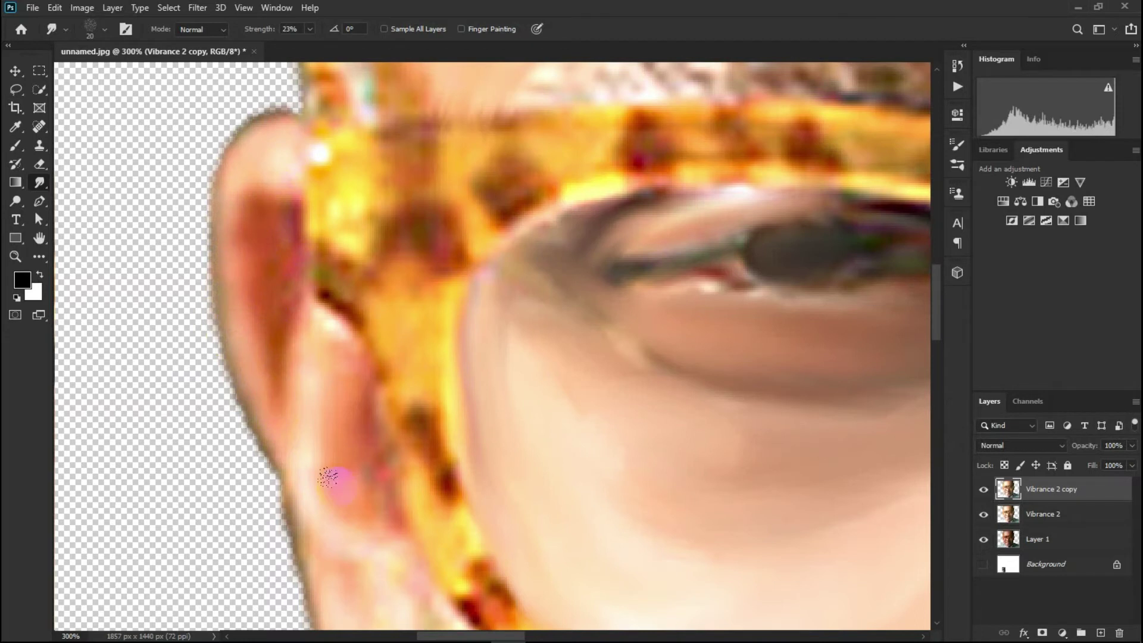
left_click_drag(330, 480, 265, 342)
left_click_drag(290, 261, 253, 187)
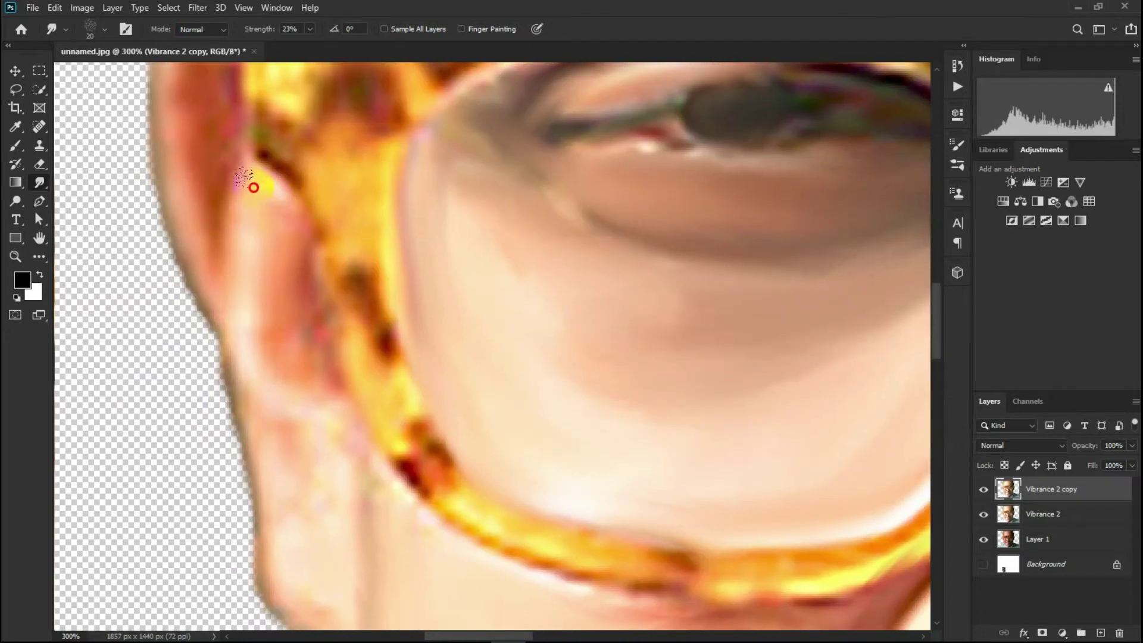
mouse_move(245, 341)
left_mouse_down()
mouse_move(351, 417)
mouse_move(297, 246)
left_mouse_up()
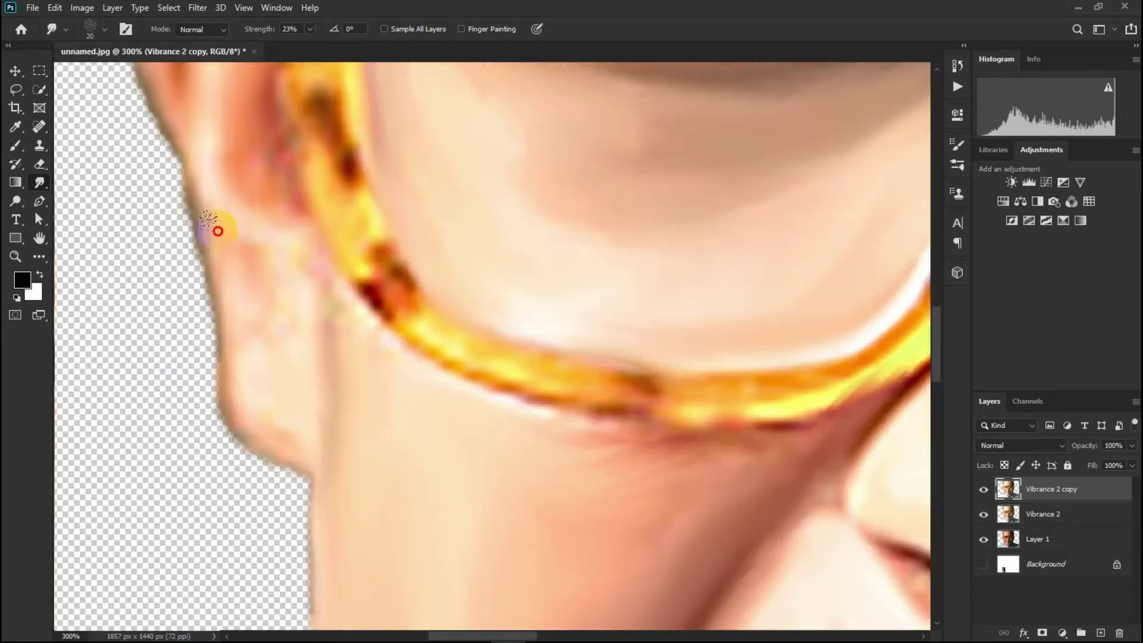
- Set Smudge strength to 41% and smooth the lower part of the left ear
left_click_drag(310, 28, 323, 47)
left_click(234, 303)
left_click_drag(238, 242, 315, 333)
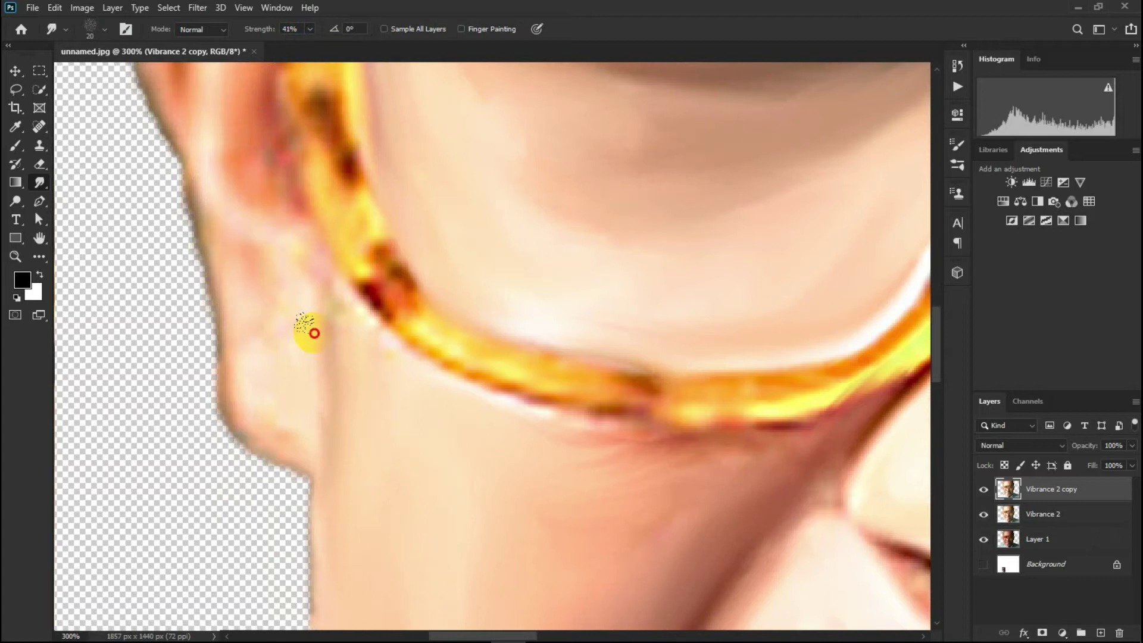
scroll(262, 381, "up", 5)
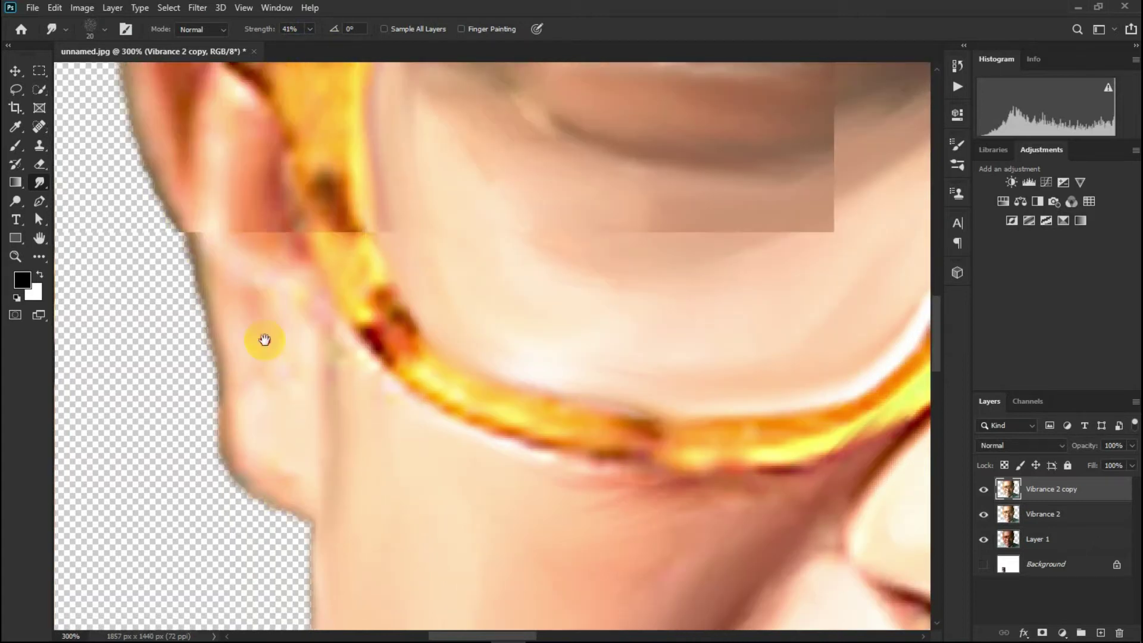
left_click_drag(220, 266, 274, 411)
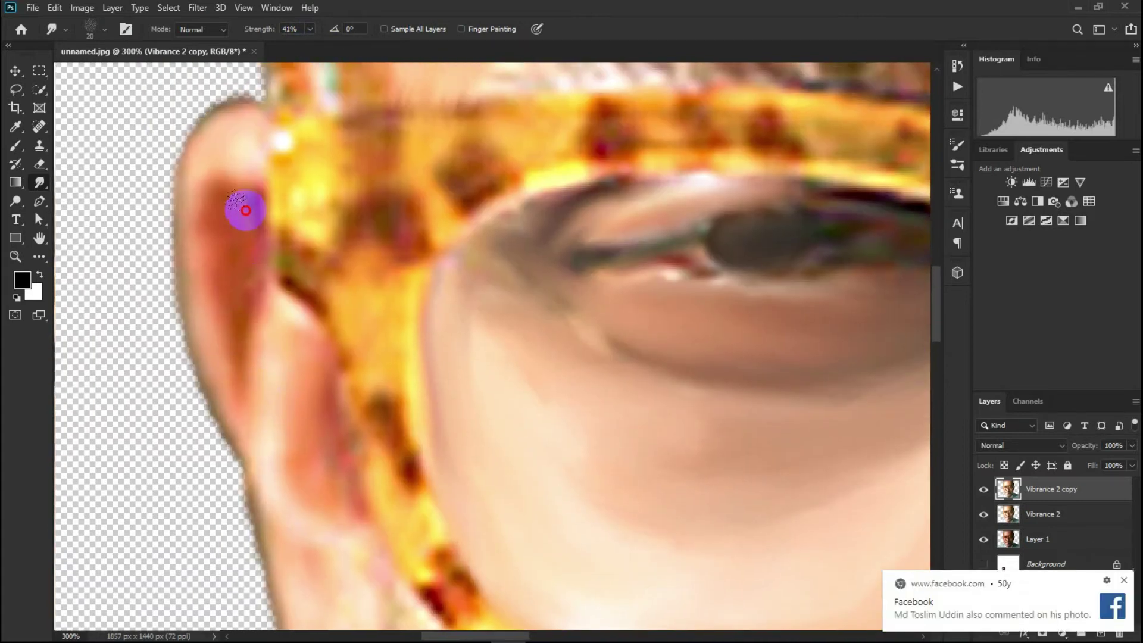
scroll(590, 378, "down", 1)
scroll(477, 362, "down", 1)
scroll(477, 361, "down", 1)
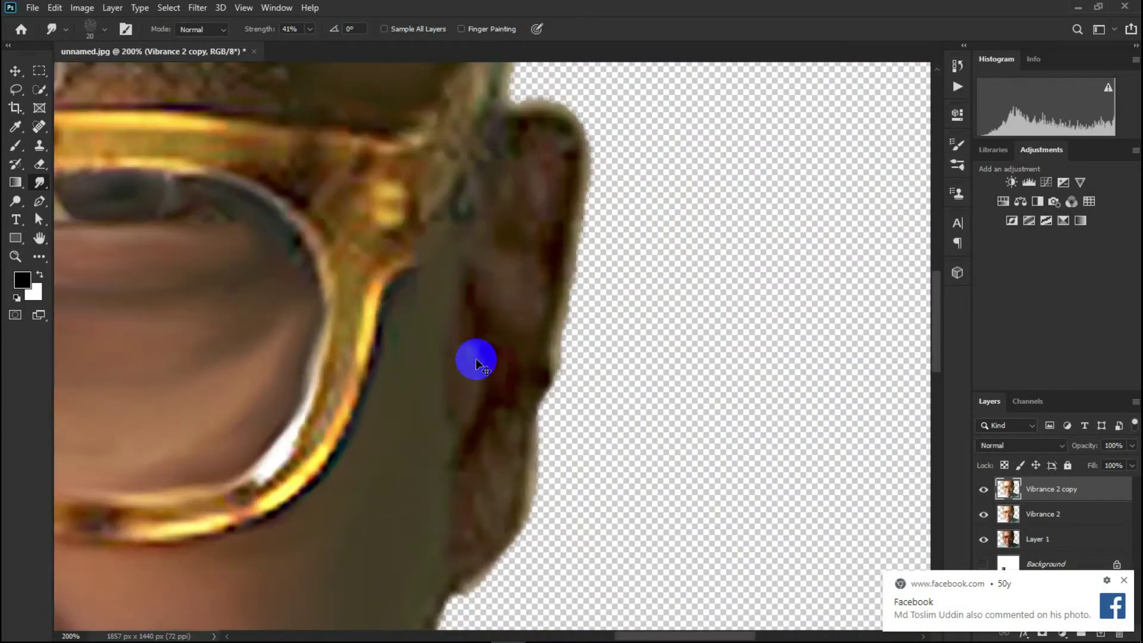
scroll(488, 340, "down", 1)
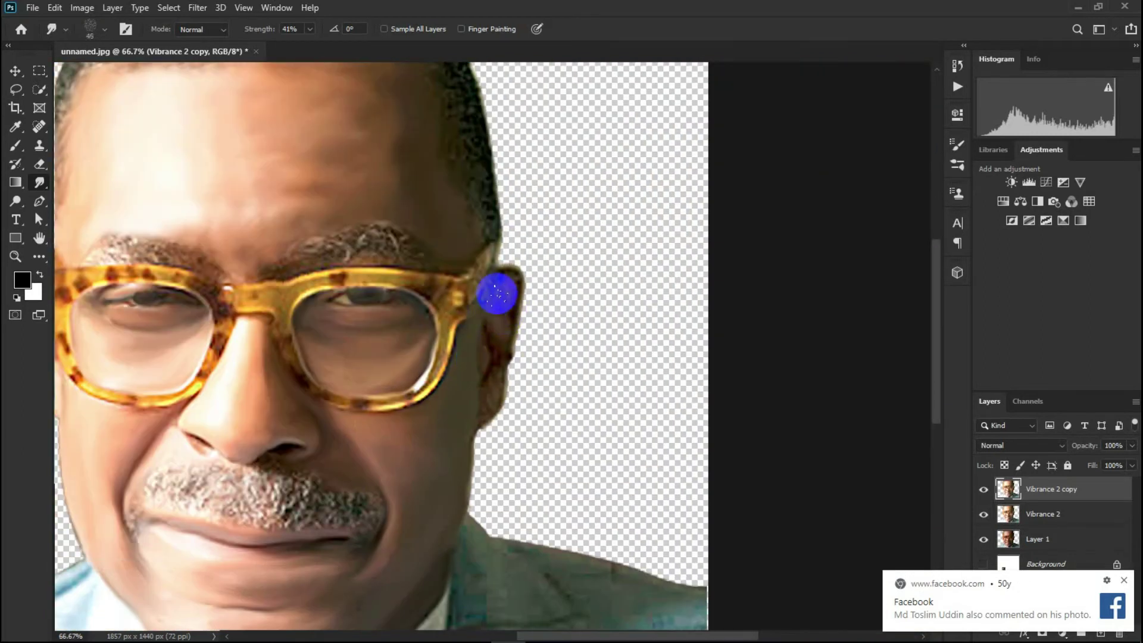
- With a 45 px brush, smudge the right ear's edge, lobe and top
key("bracketright")
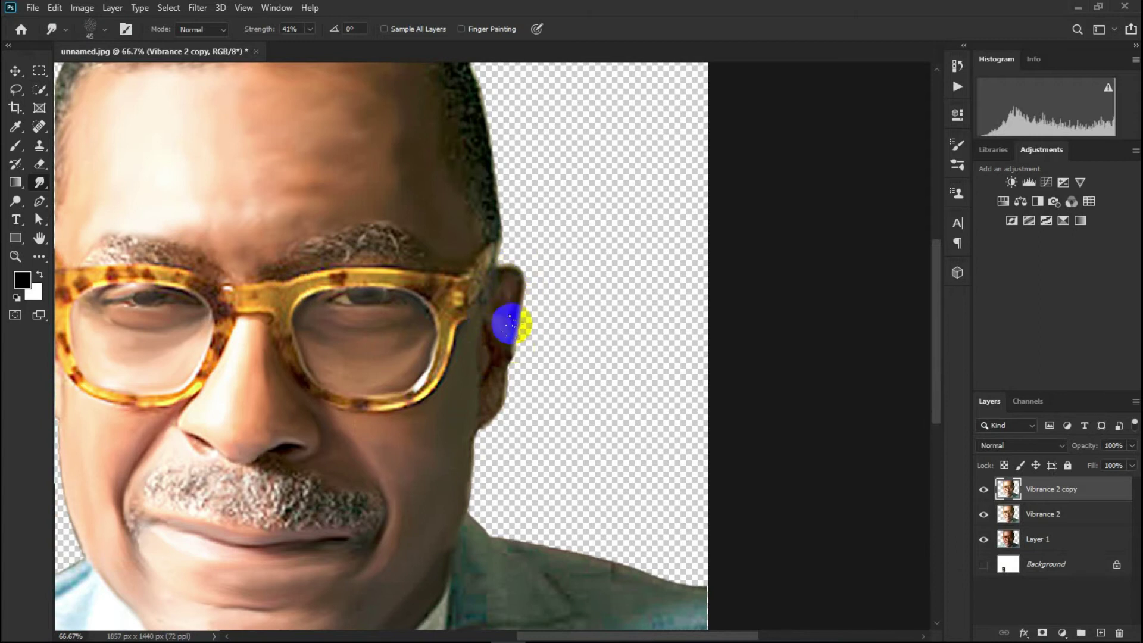
left_click_drag(497, 331, 498, 366)
left_click_drag(505, 291, 479, 434)
left_click_drag(515, 276, 518, 298)
left_click_drag(316, 249, 339, 264)
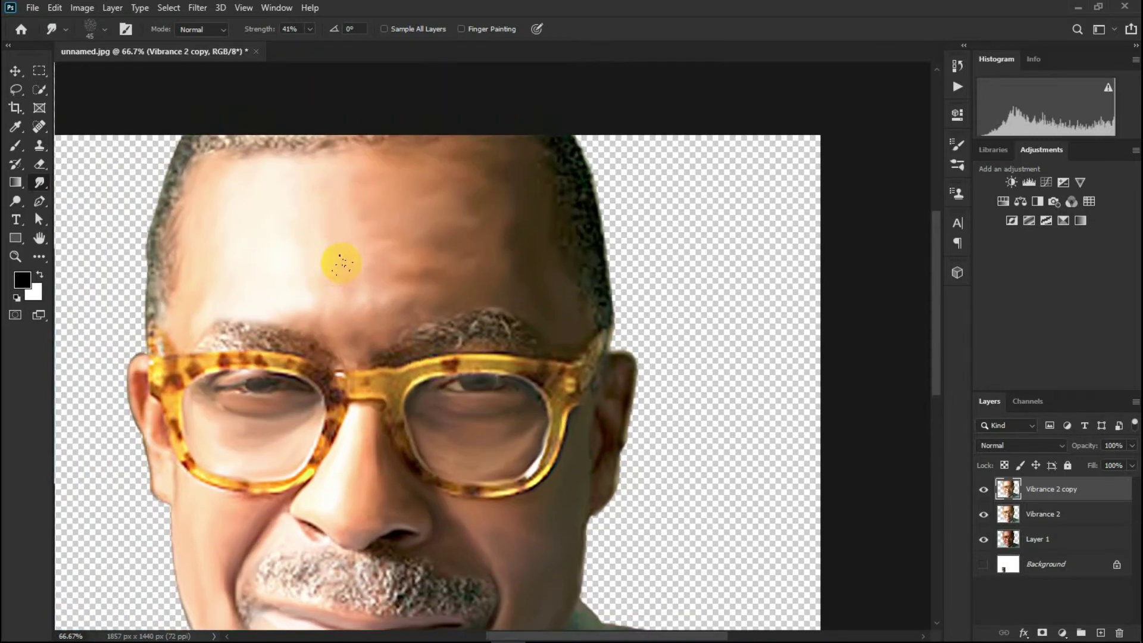
left_click_drag(337, 588, 345, 456)
- Duplicate the layer as Vibrance 2 copy 2 and dodge the left part of the mustache
left_click(1008, 489)
key("ctrl+j")
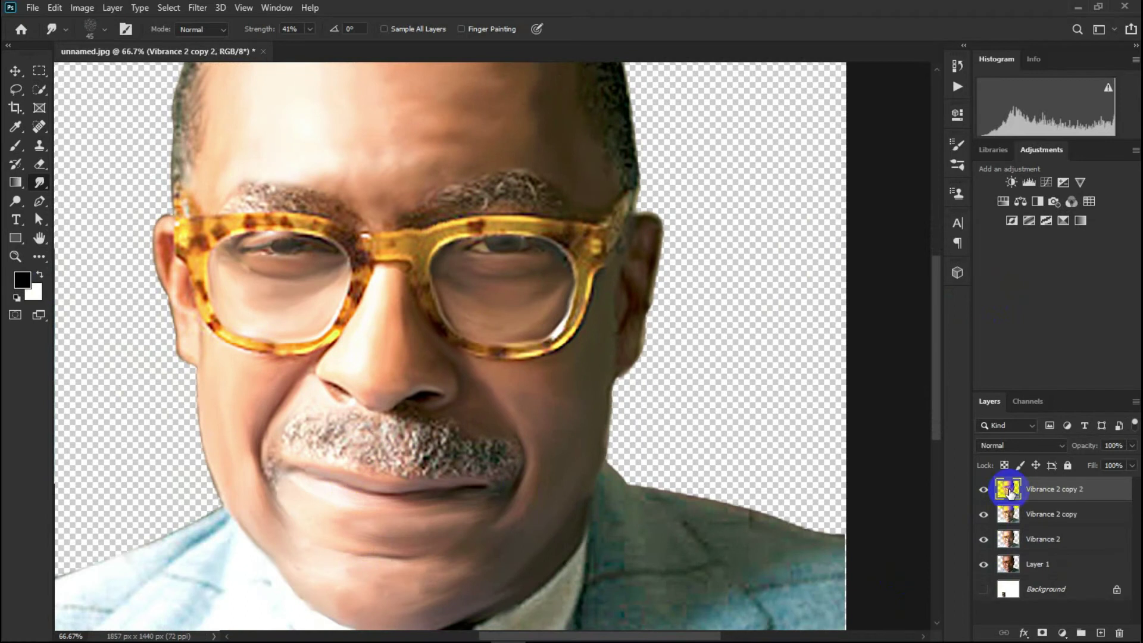
right_click(16, 201)
left_click(59, 208)
mouse_move(316, 426)
left_mouse_down()
mouse_move(319, 443)
mouse_move(386, 462)
mouse_move(293, 434)
mouse_move(414, 429)
mouse_move(328, 451)
mouse_move(447, 454)
mouse_move(280, 459)
mouse_move(447, 447)
left_mouse_up()
- Dodge the eyebrow, glasses rim and hairline to lighten them
scroll(446, 446, "up", 2)
mouse_move(480, 275)
left_mouse_down()
mouse_move(543, 253)
mouse_move(526, 238)
mouse_move(554, 244)
mouse_move(339, 266)
mouse_move(225, 263)
mouse_move(334, 267)
mouse_move(472, 309)
mouse_move(456, 245)
mouse_move(562, 260)
left_mouse_up()
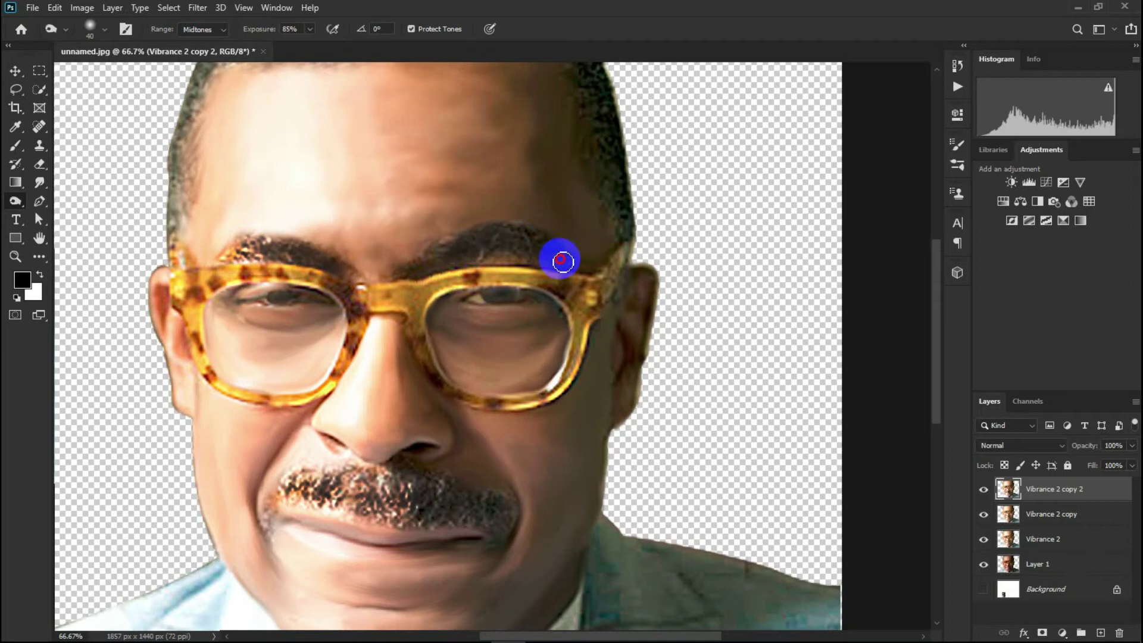
scroll(595, 339, "up", 3)
mouse_move(594, 337)
left_mouse_down()
mouse_move(595, 373)
mouse_move(573, 302)
mouse_move(593, 337)
mouse_move(566, 285)
mouse_move(363, 184)
mouse_move(174, 194)
mouse_move(127, 388)
left_mouse_up()
mouse_move(298, 192)
left_mouse_down()
mouse_move(339, 184)
mouse_move(153, 268)
mouse_move(392, 200)
mouse_move(539, 403)
left_mouse_up()
scroll(539, 403, "down", 3)
left_click_drag(440, 463, 543, 448)
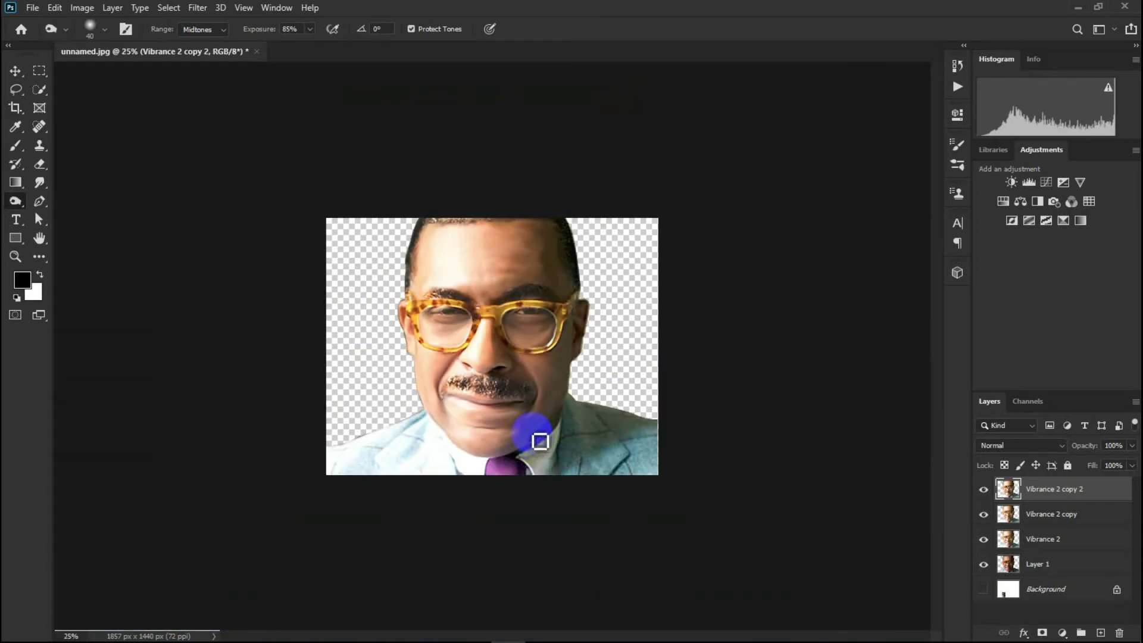
scroll(520, 441, "up", 1)
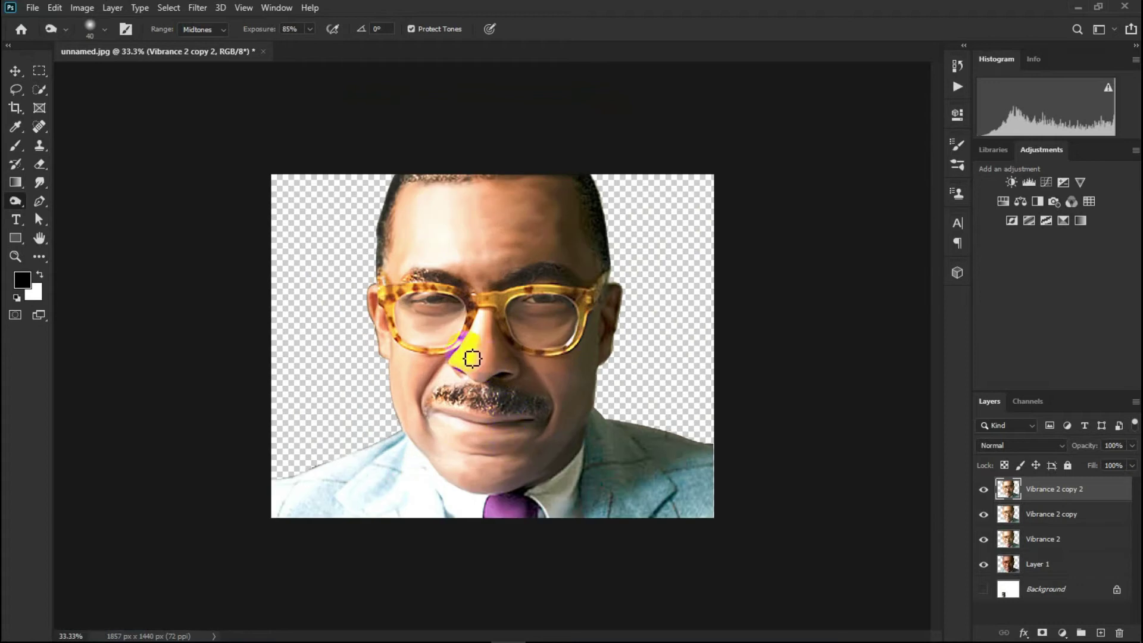
left_click(40, 182)
- With a 90 px Smudge brush at 62% strength, smear the right shoulder and collar fabric
key("bracketright")
left_click(310, 28)
left_click_drag(311, 45, 324, 46)
left_click(671, 510)
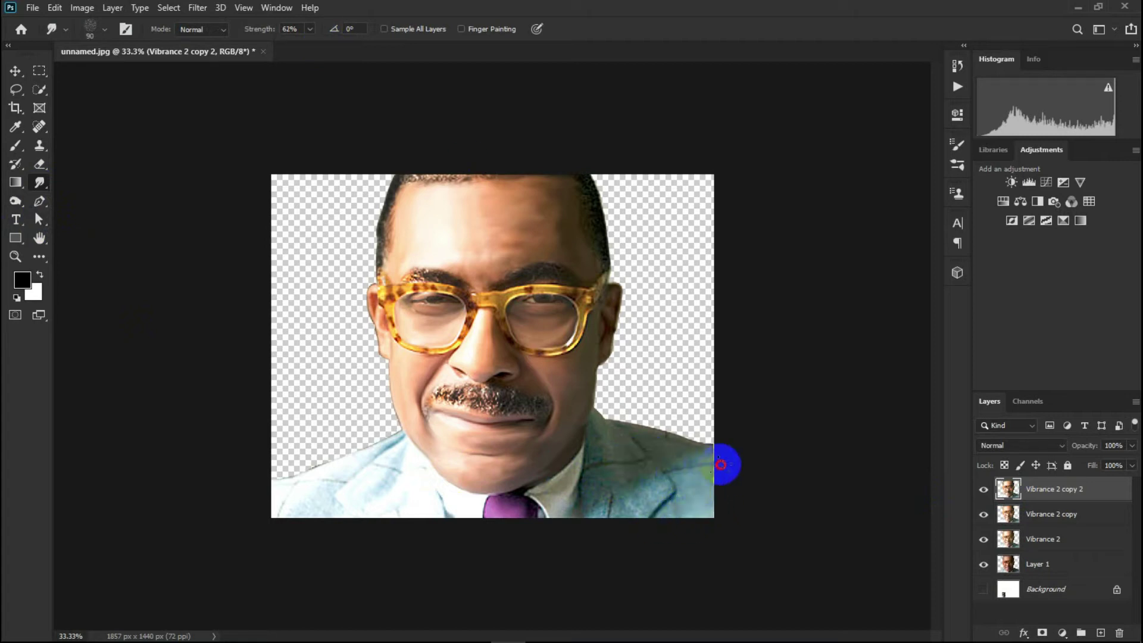
left_click_drag(675, 457, 669, 476)
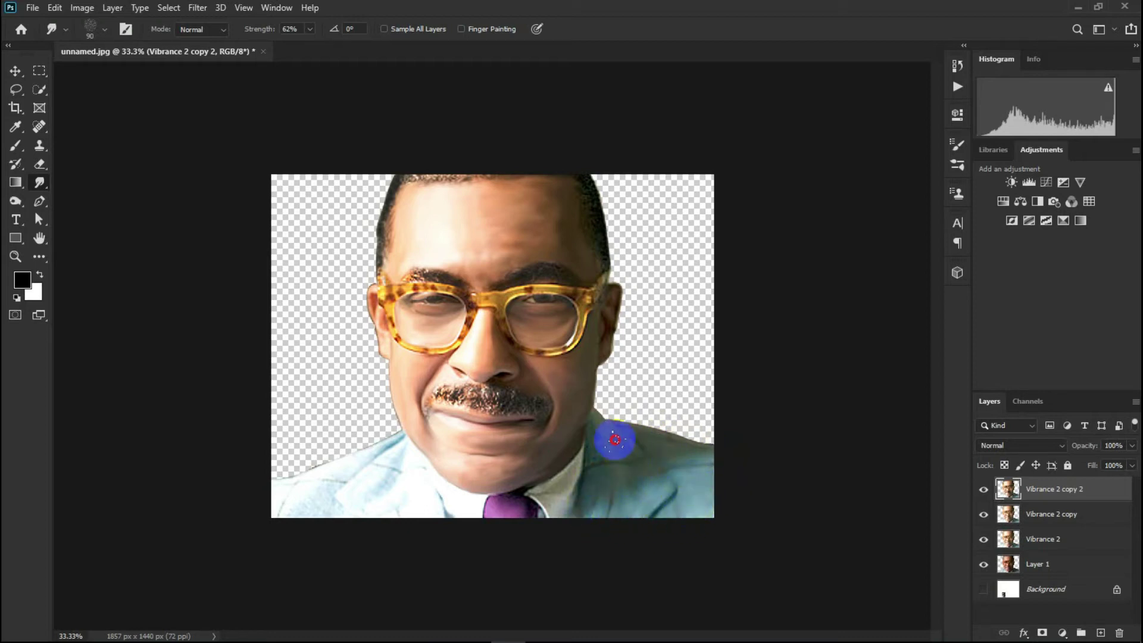
mouse_move(714, 444)
left_mouse_down()
mouse_move(626, 438)
mouse_move(582, 466)
mouse_move(455, 503)
mouse_move(434, 478)
mouse_move(439, 510)
mouse_move(377, 497)
mouse_move(391, 472)
mouse_move(334, 513)
mouse_move(266, 508)
mouse_move(322, 462)
mouse_move(331, 482)
mouse_move(377, 439)
mouse_move(355, 497)
mouse_move(420, 477)
left_mouse_up()
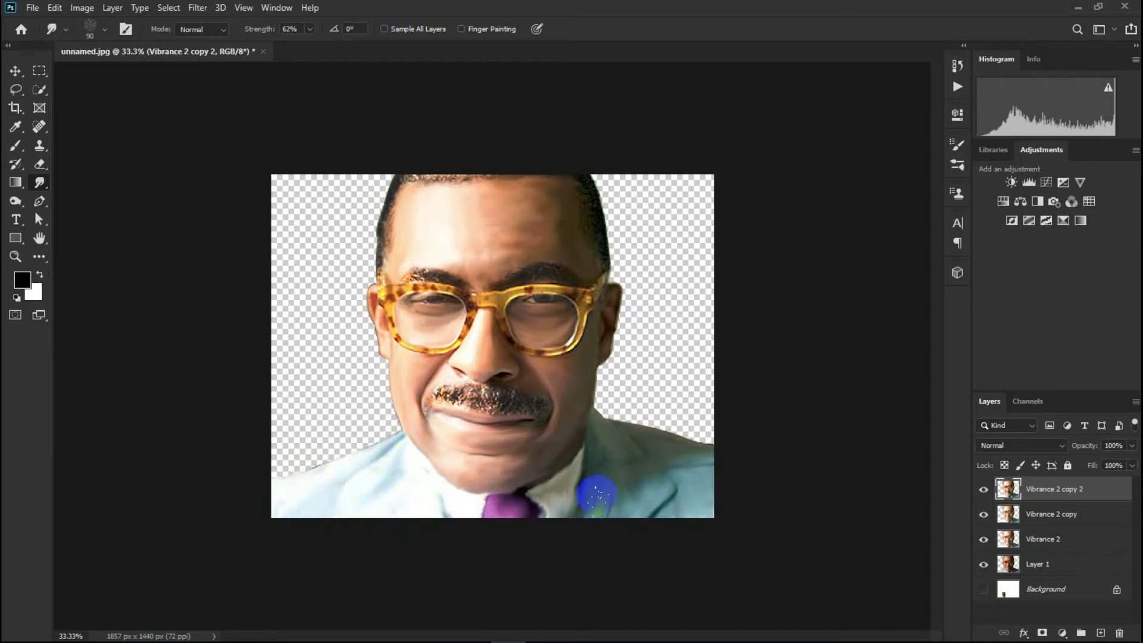
left_click_drag(696, 446, 746, 424)
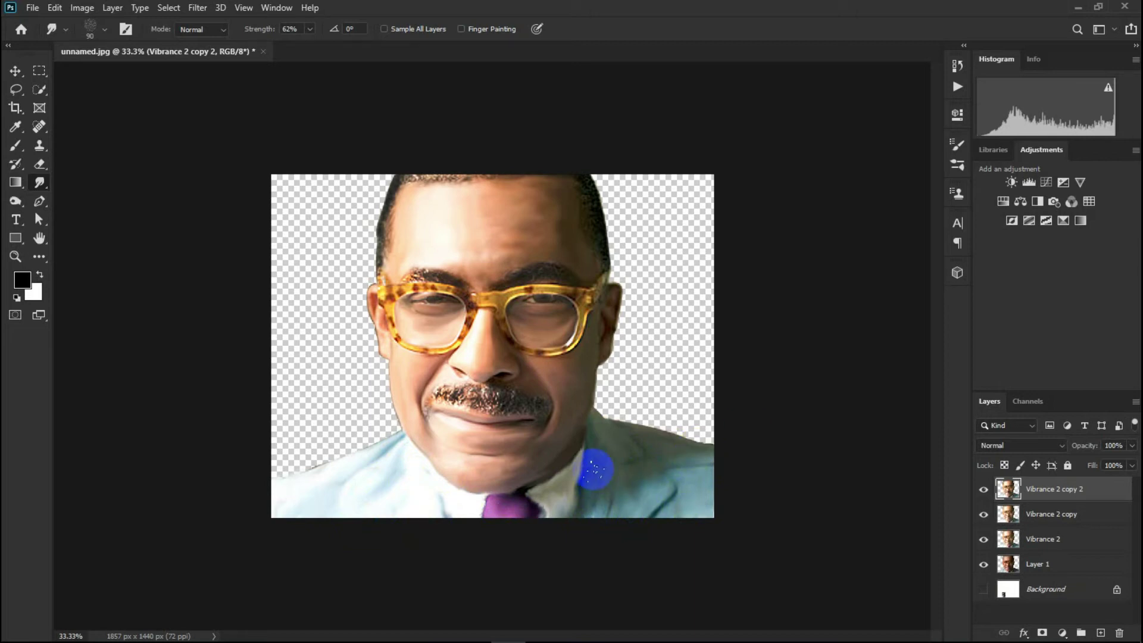
- Switch the Smudge tool to the hair brush preset at 10 px
left_click(712, 485)
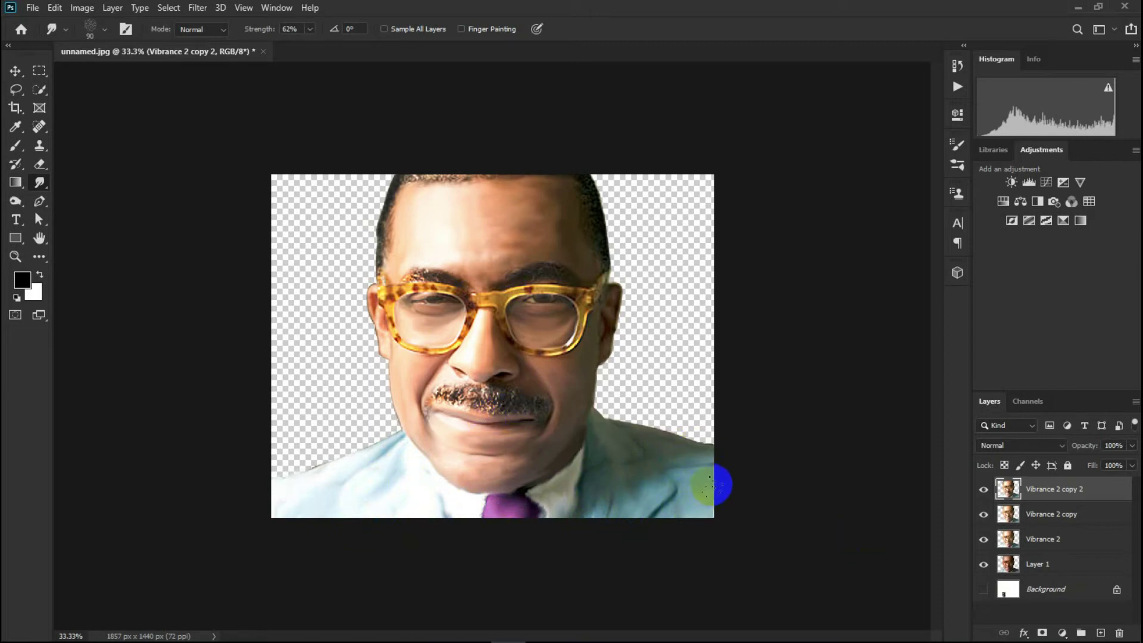
left_click(957, 164)
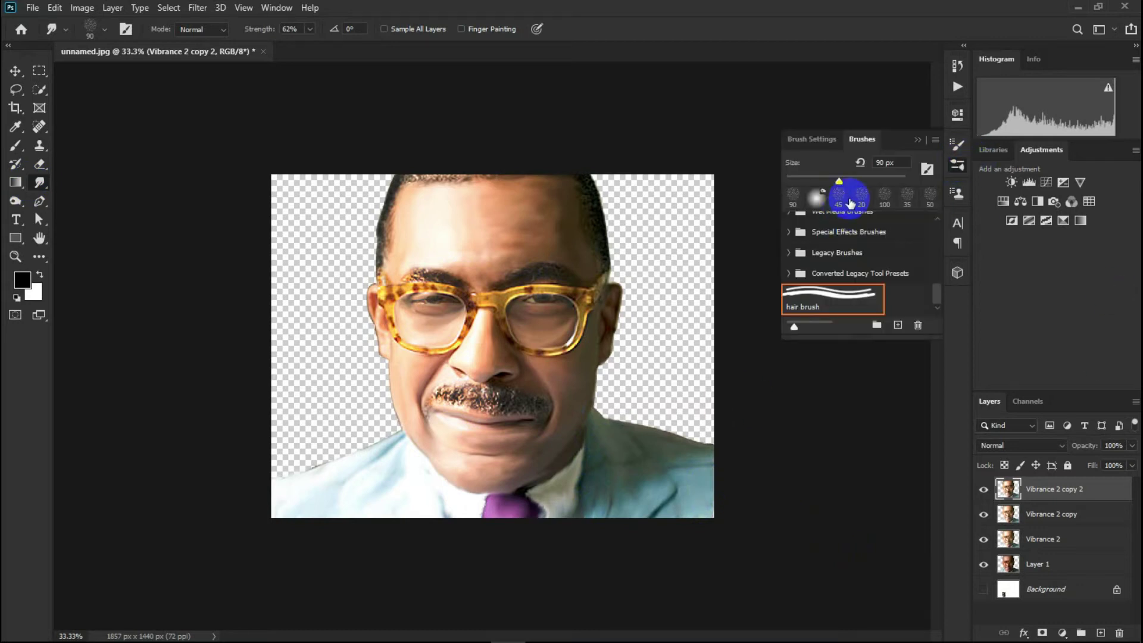
left_click(831, 301)
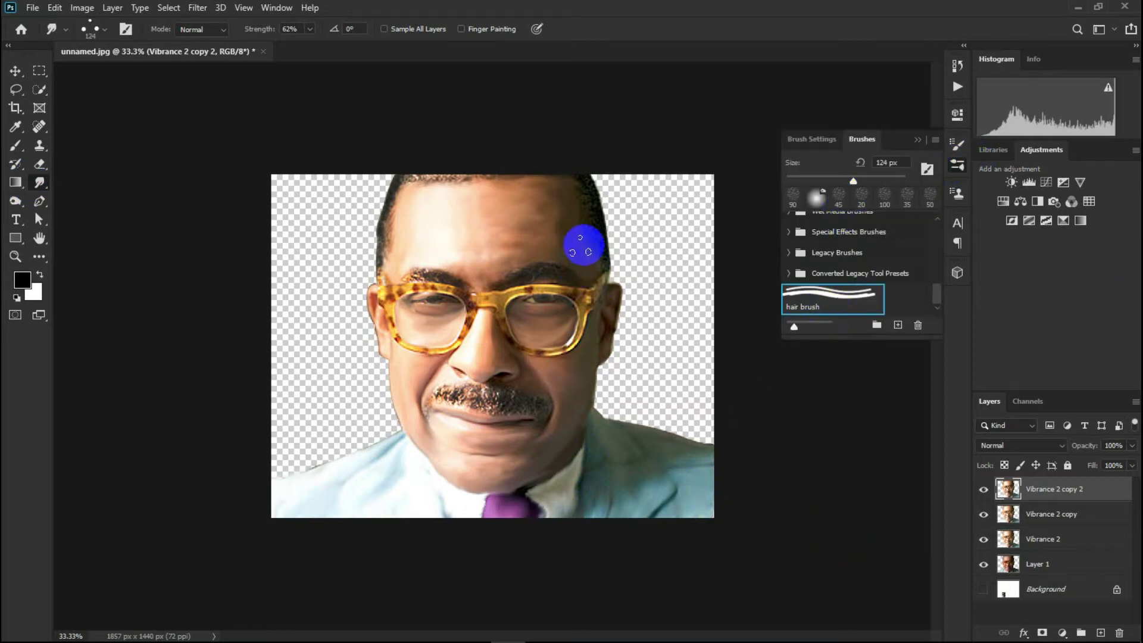
scroll(548, 268, "up", 7)
key("bracketleft")
key("bracketleft")
key("bracketleft")
scroll(204, 345, "down", 2)
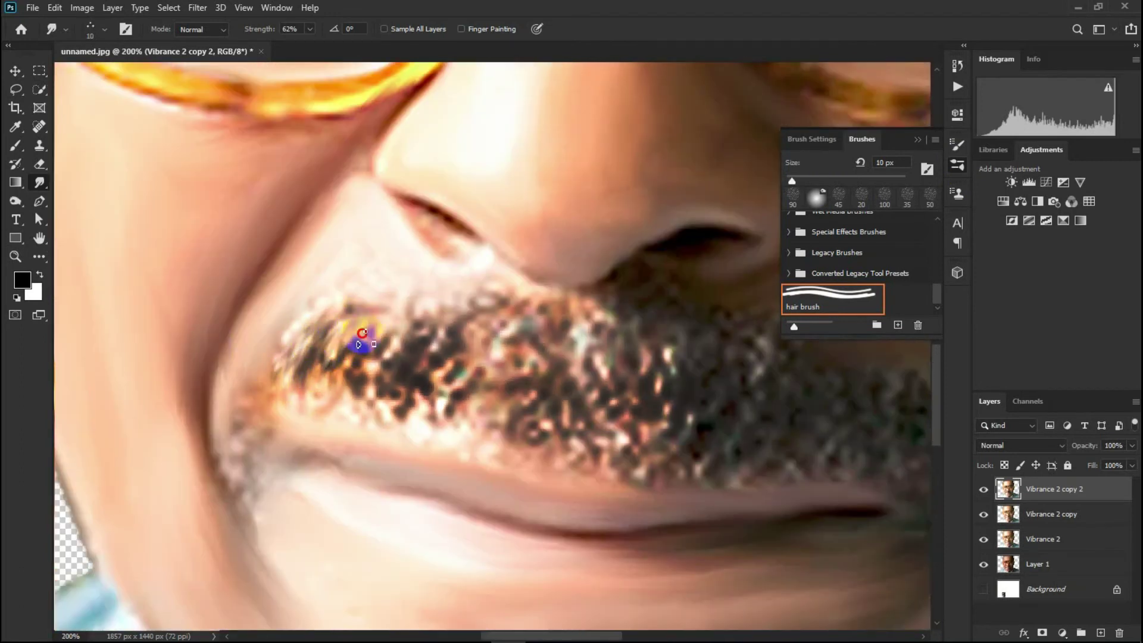
- Pull fine hair strands through the mustache's left end toward the nostril
mouse_move(370, 307)
left_mouse_down()
mouse_move(345, 413)
mouse_move(299, 397)
left_mouse_up()
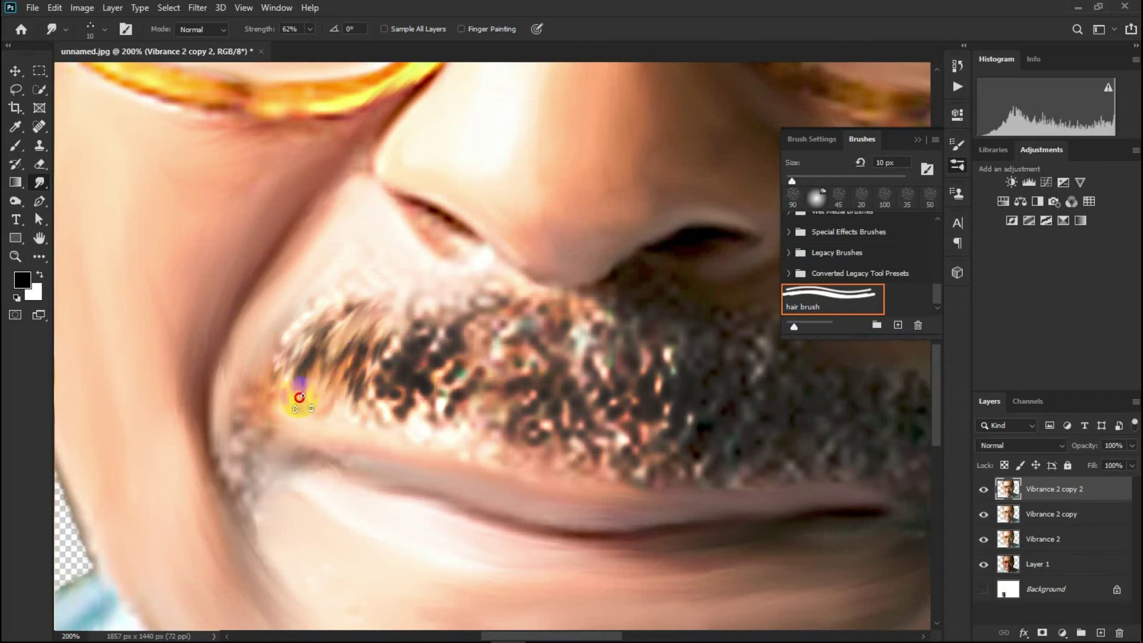
mouse_move(341, 306)
left_mouse_down()
mouse_move(339, 293)
mouse_move(266, 394)
left_mouse_up()
mouse_move(361, 316)
left_mouse_down()
mouse_move(357, 375)
mouse_move(369, 356)
left_mouse_up()
mouse_move(352, 403)
left_mouse_down()
mouse_move(421, 332)
mouse_move(405, 369)
left_mouse_up()
left_click_drag(422, 353, 484, 301)
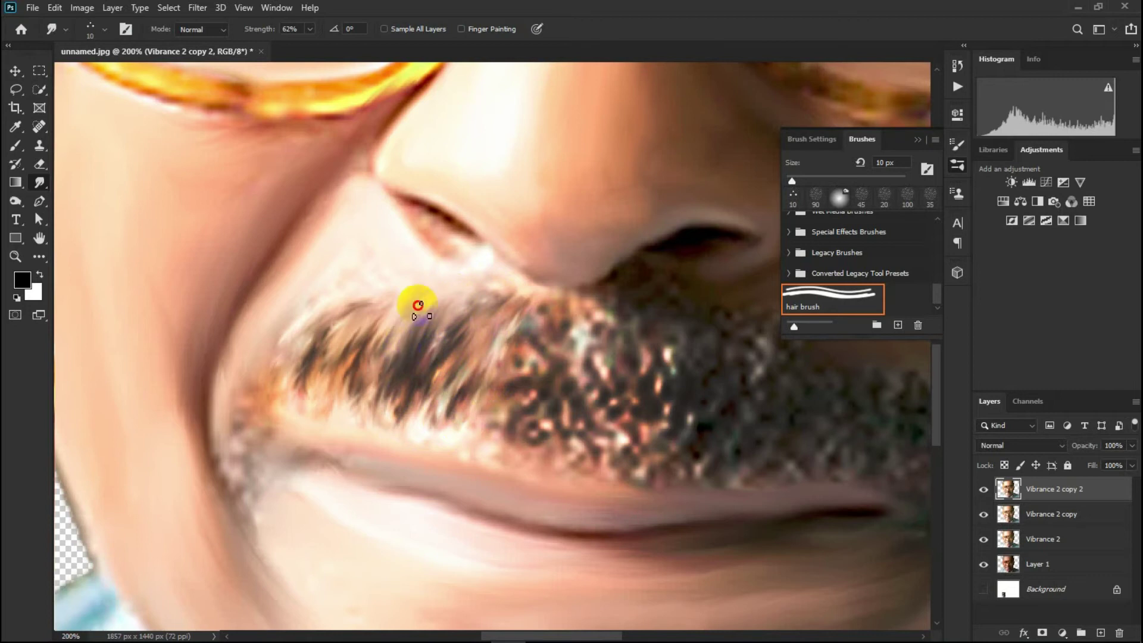
mouse_move(480, 292)
left_mouse_down()
mouse_move(447, 344)
mouse_move(490, 402)
left_mouse_up()
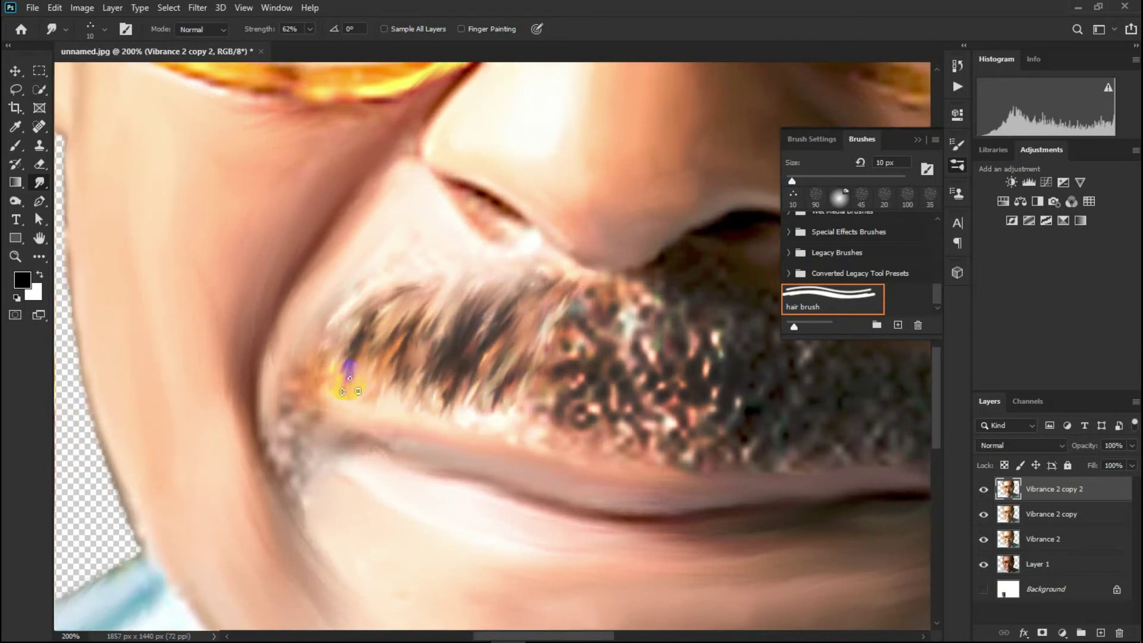
- Streak hair strands through the middle and lower mustache
mouse_move(353, 351)
left_mouse_down()
mouse_move(434, 349)
mouse_move(480, 283)
left_mouse_up()
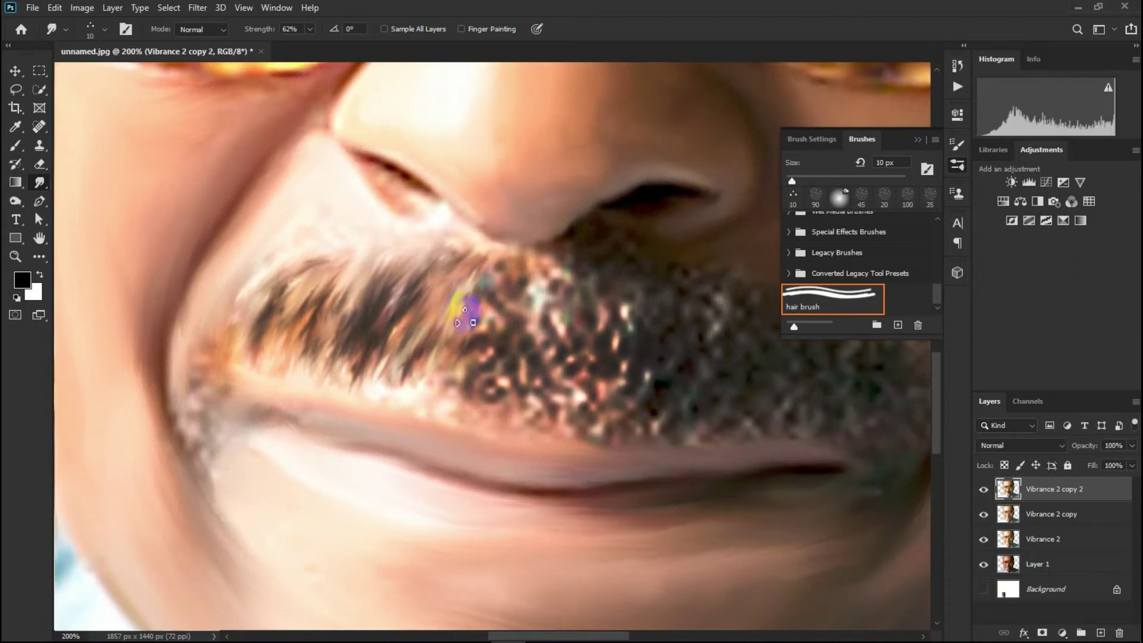
mouse_move(464, 395)
left_mouse_down()
mouse_move(396, 302)
mouse_move(421, 262)
left_mouse_up()
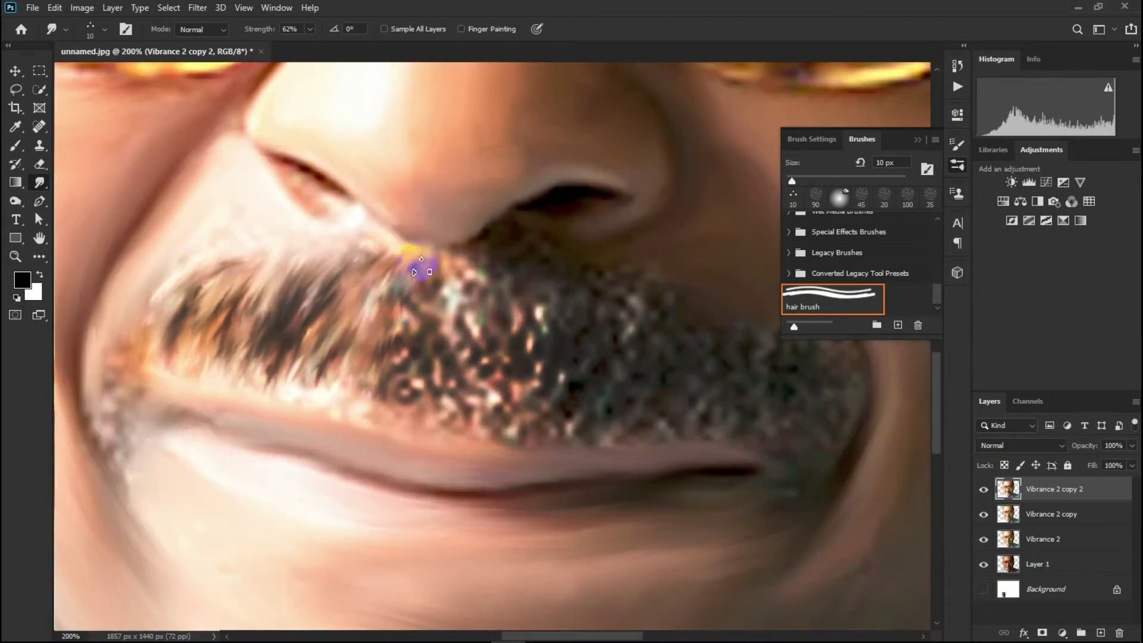
mouse_move(411, 390)
left_mouse_down()
mouse_move(541, 324)
mouse_move(523, 383)
mouse_move(499, 280)
mouse_move(528, 296)
mouse_move(564, 401)
mouse_move(574, 352)
mouse_move(556, 298)
mouse_move(610, 394)
left_mouse_up()
left_click_drag(609, 394, 586, 344)
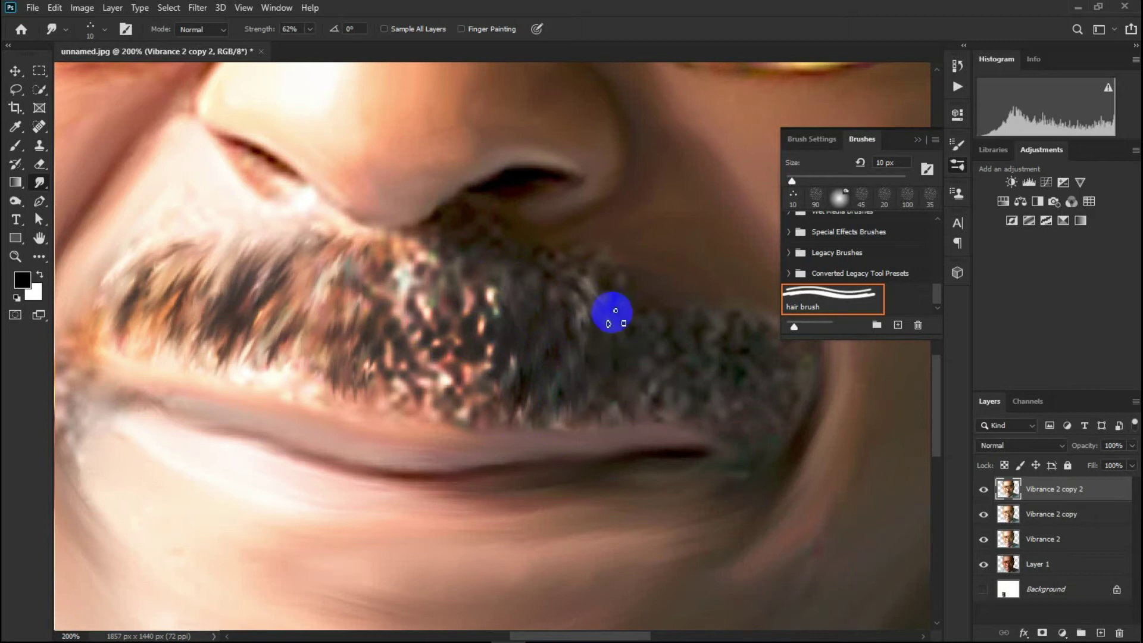
mouse_move(612, 301)
left_mouse_down()
mouse_move(651, 413)
mouse_move(612, 401)
mouse_move(705, 368)
left_mouse_up()
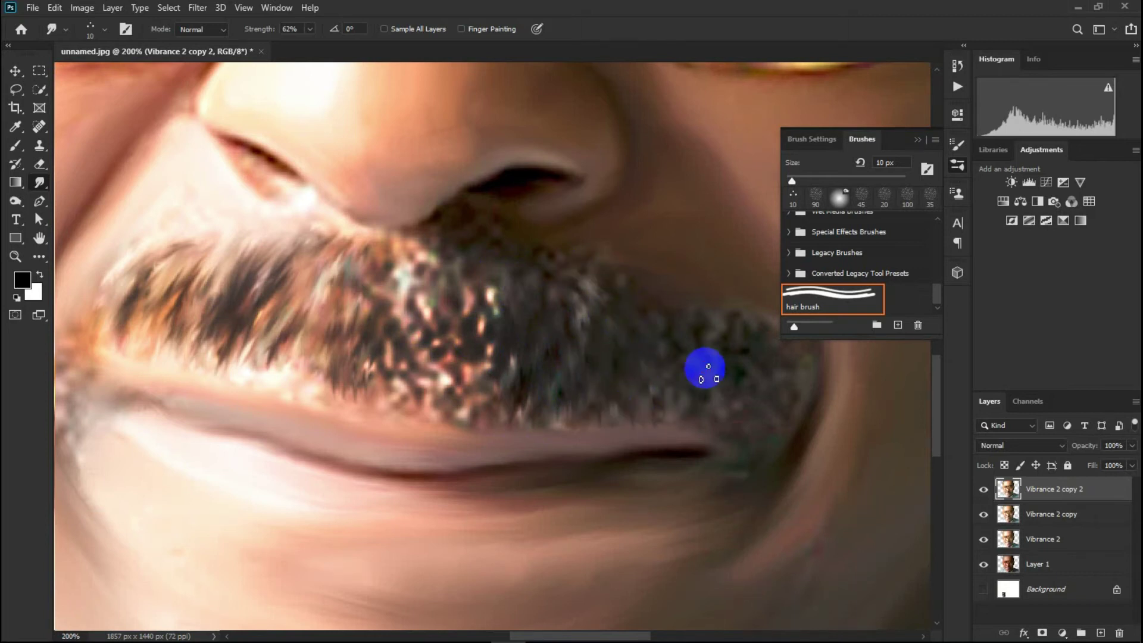
- Close the brush preset list and smear more mustache hairs down toward the lip
left_click_drag(797, 338, 798, 424)
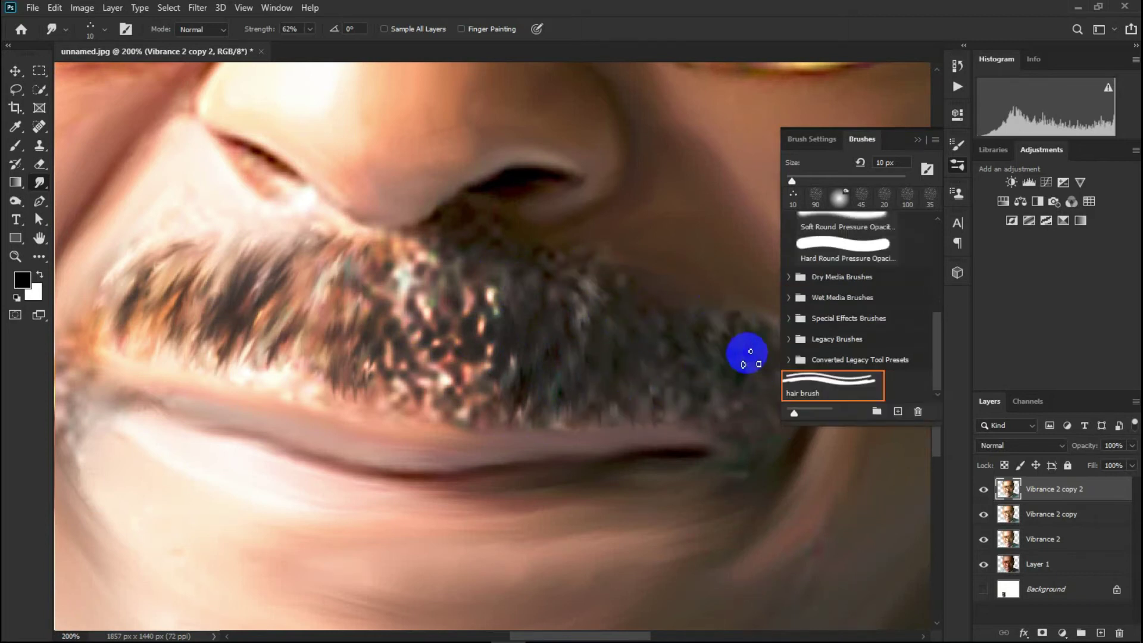
left_click(917, 142)
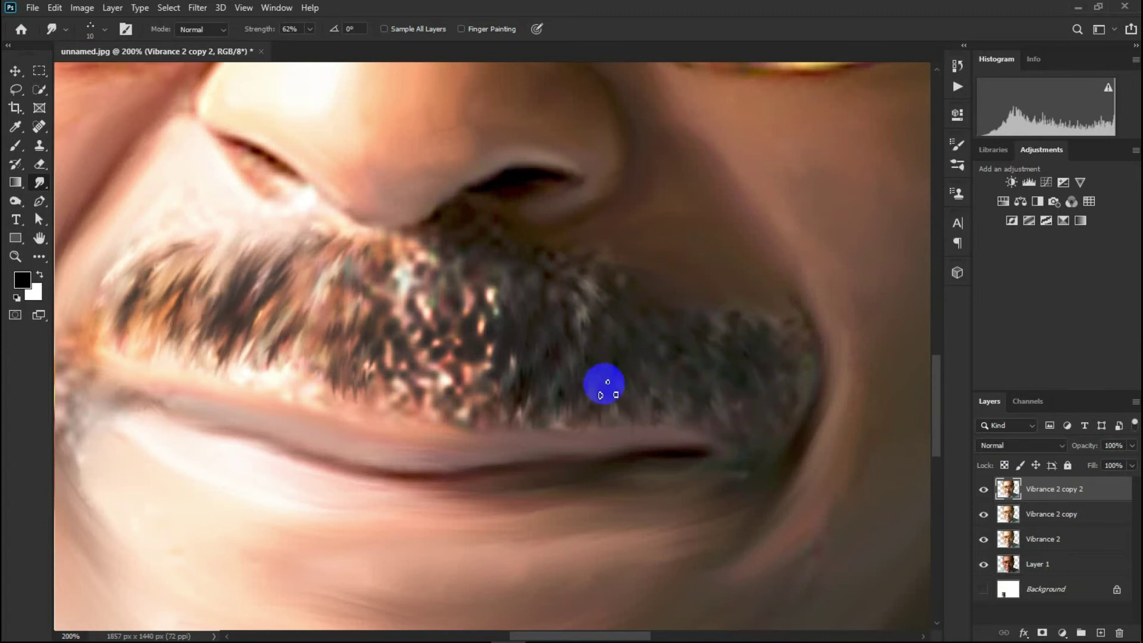
left_click(505, 291)
left_click_drag(504, 292, 478, 368)
left_click_drag(476, 282, 473, 402)
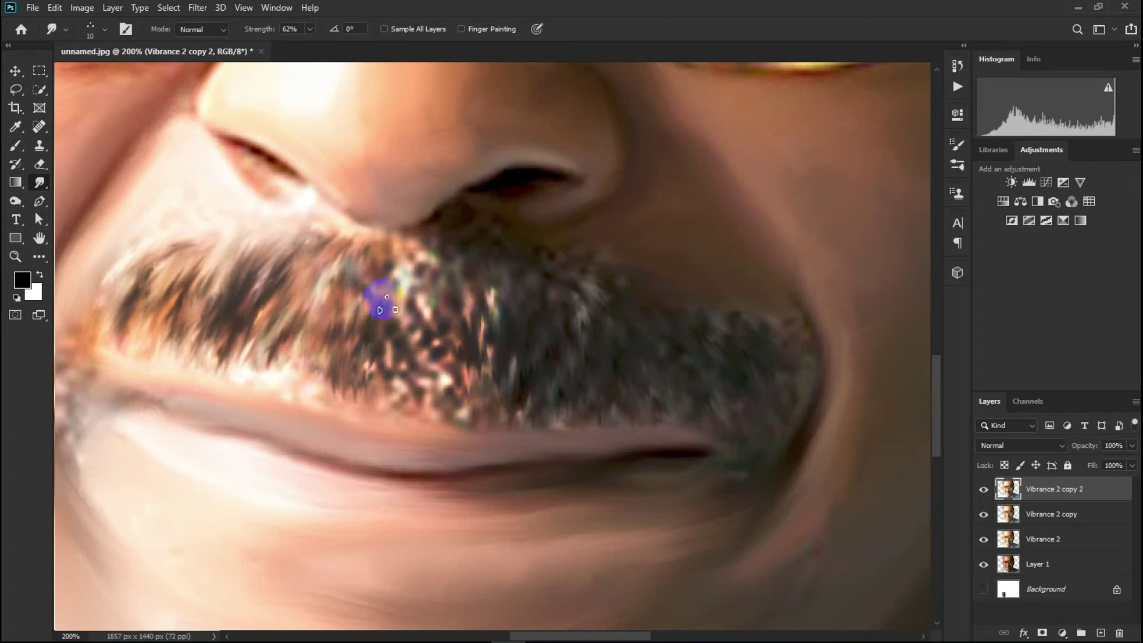
left_click_drag(236, 326, 154, 354)
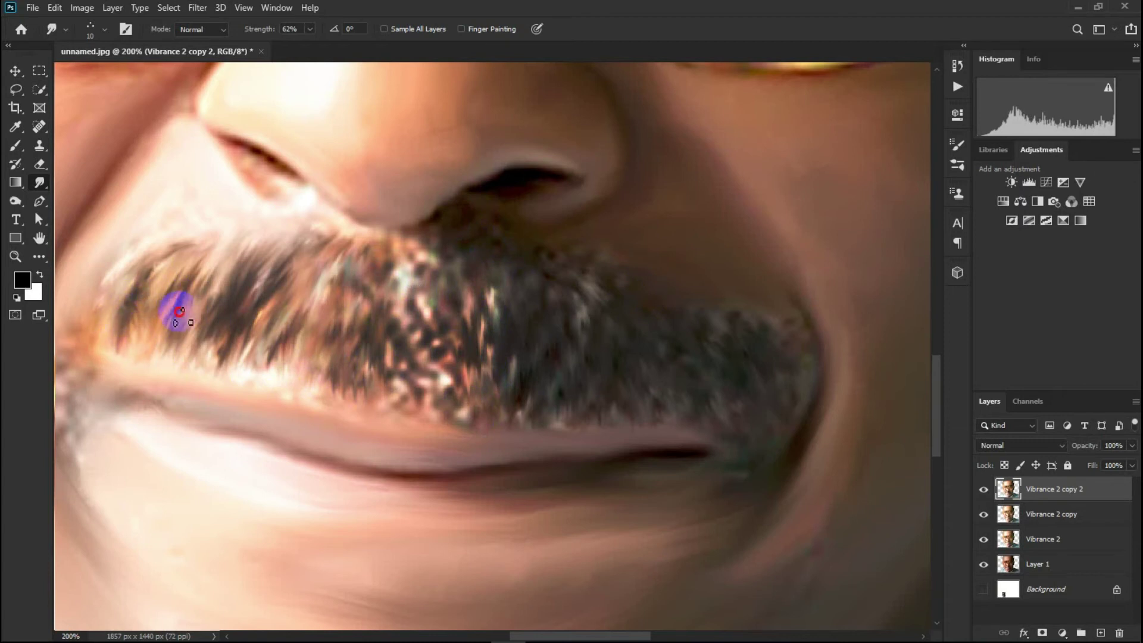
mouse_move(334, 395)
left_mouse_down()
mouse_move(429, 339)
mouse_move(444, 302)
mouse_move(454, 352)
mouse_move(479, 357)
mouse_move(512, 421)
left_mouse_up()
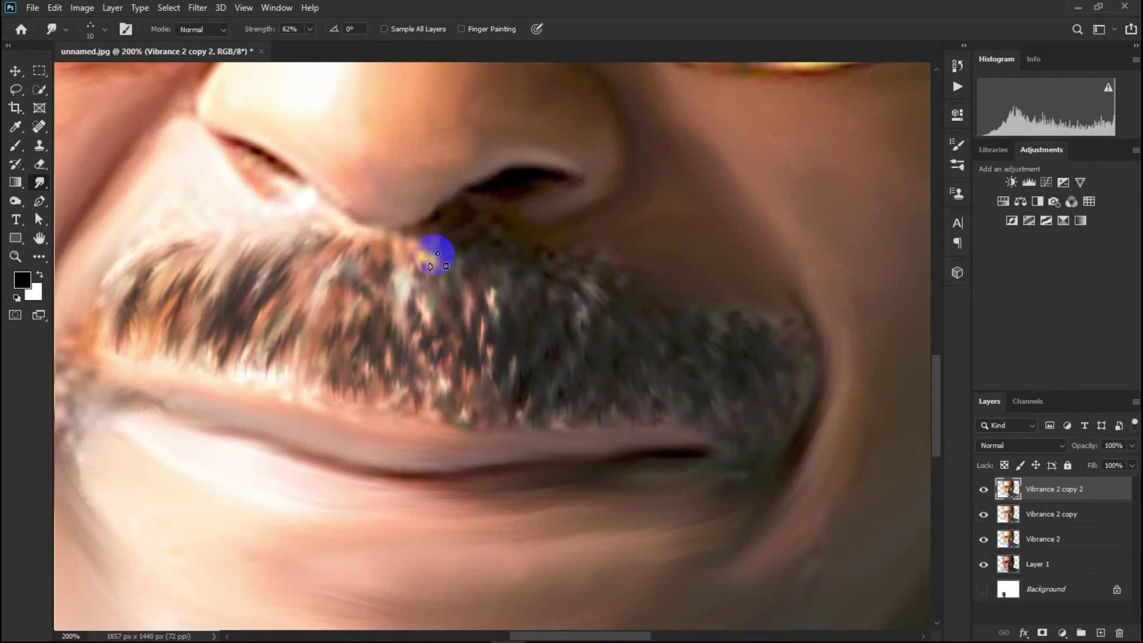
left_click_drag(271, 345, 252, 378)
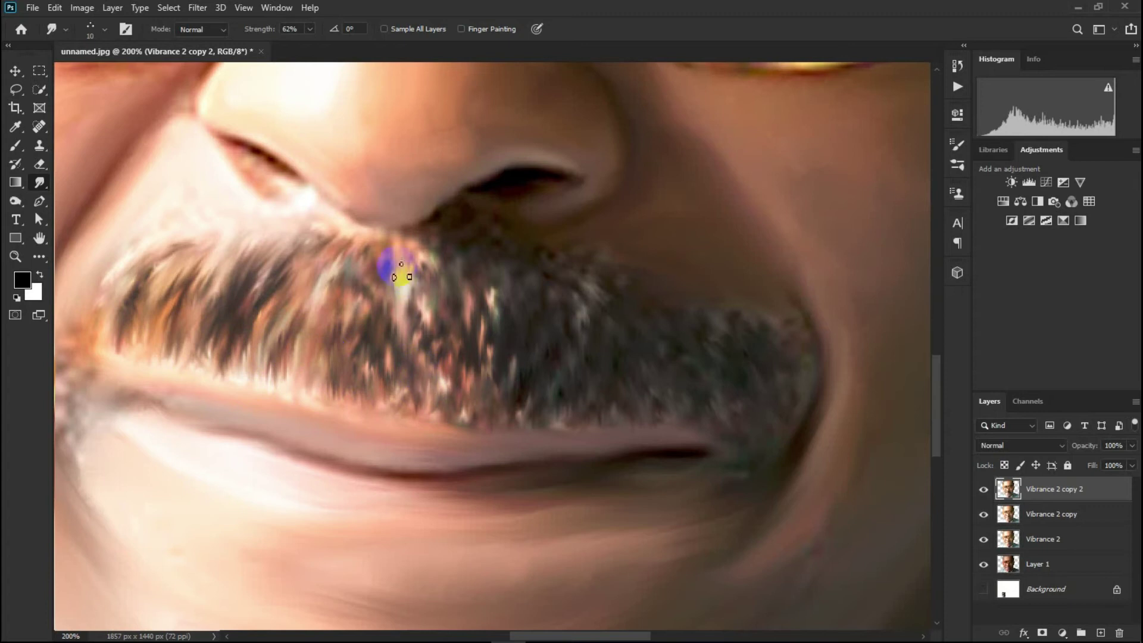
- Pick a larger Smudge brush size from the brush preset list
scroll(467, 309, "down", 2)
left_click(957, 163)
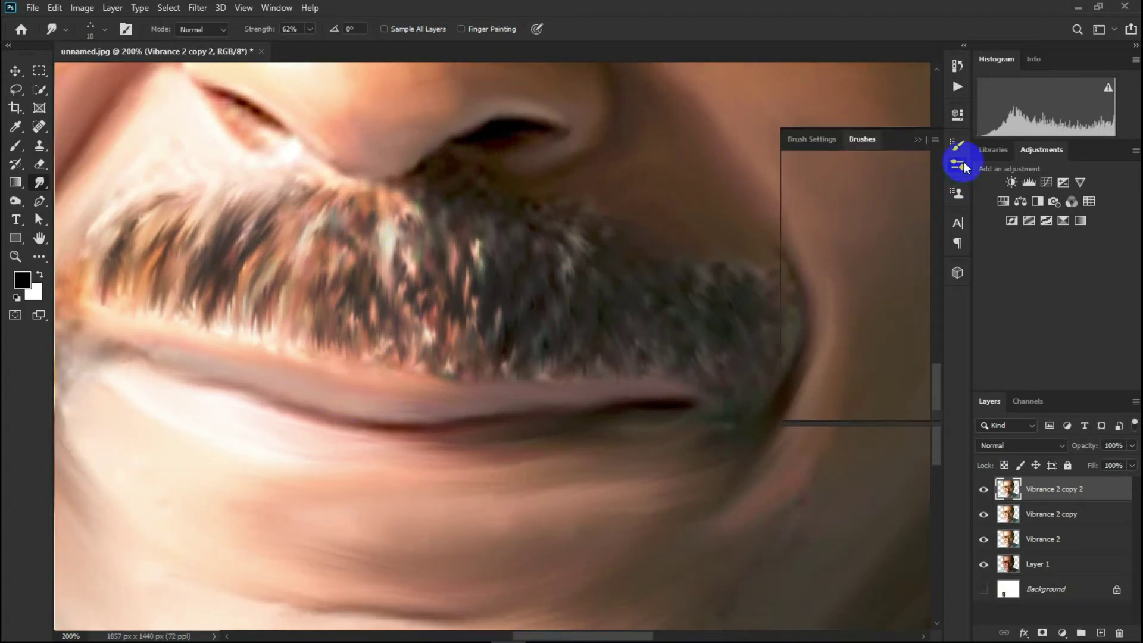
left_click(908, 196)
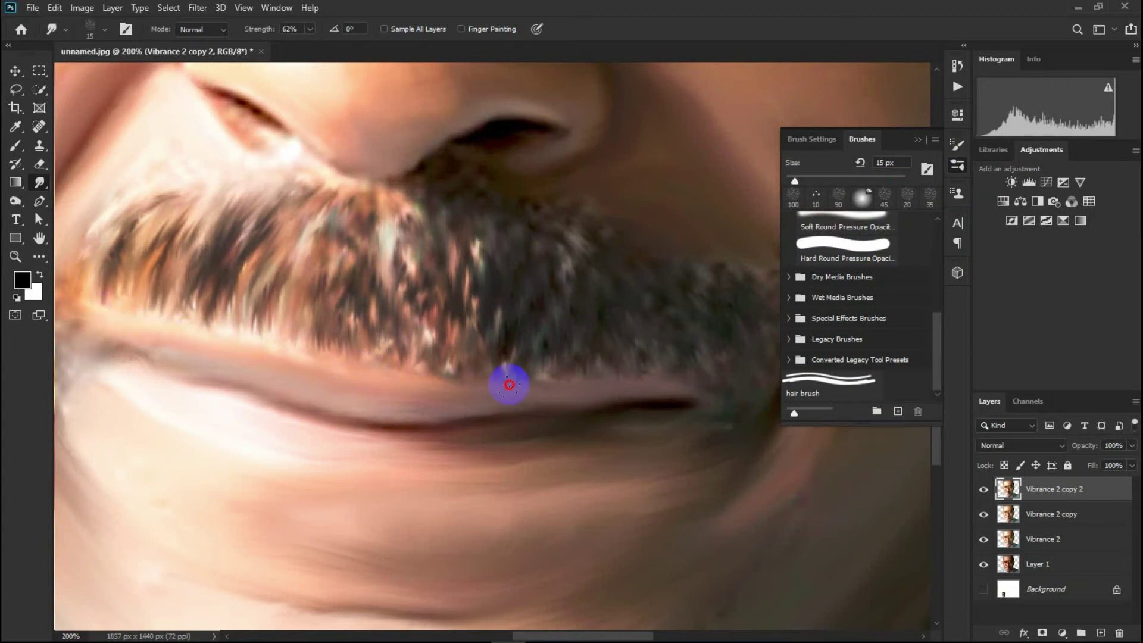
scroll(301, 288, "up", 4)
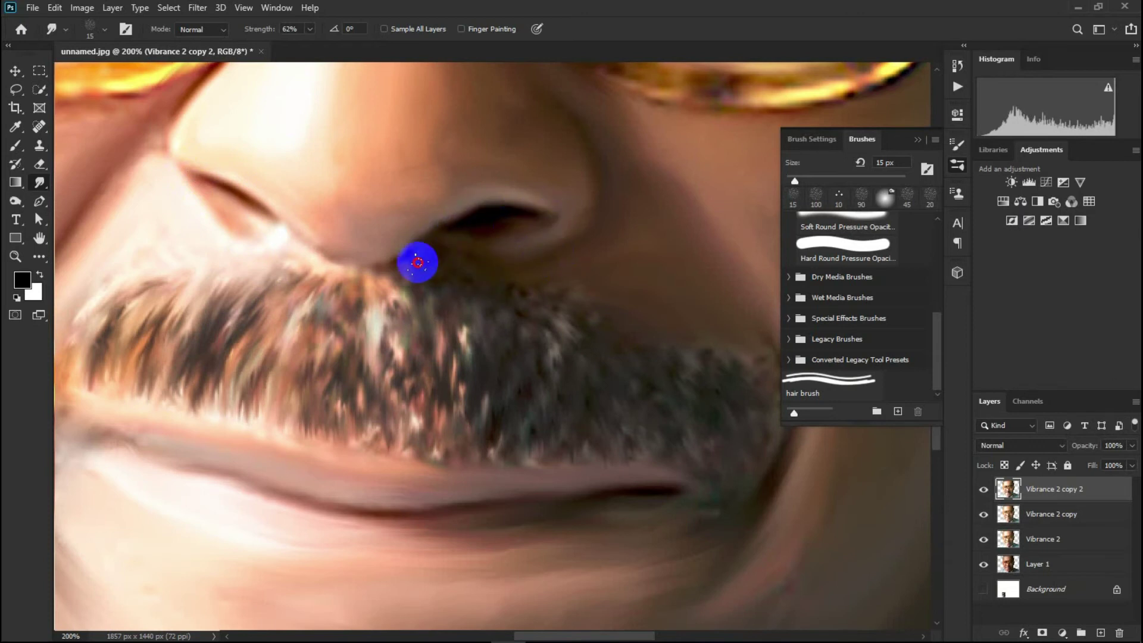
- Smudge along the lower glasses rim and smear its yellow highlight upward
left_click_drag(408, 260, 421, 288)
mouse_move(420, 196)
left_mouse_down()
mouse_move(434, 265)
mouse_move(402, 268)
left_mouse_up()
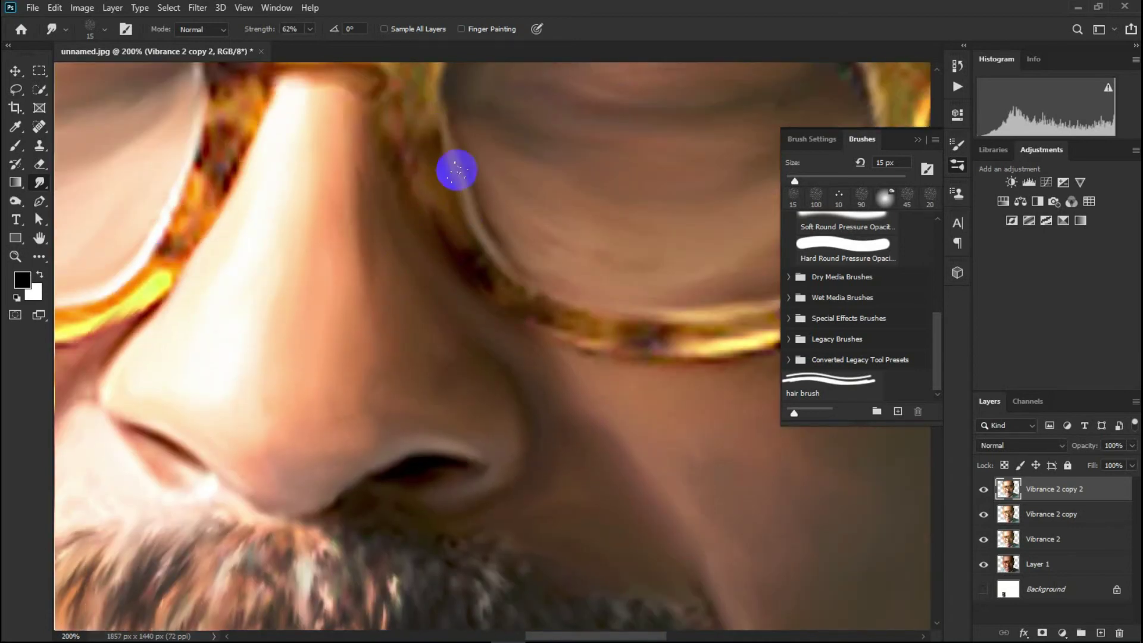
scroll(441, 244, "right", 1)
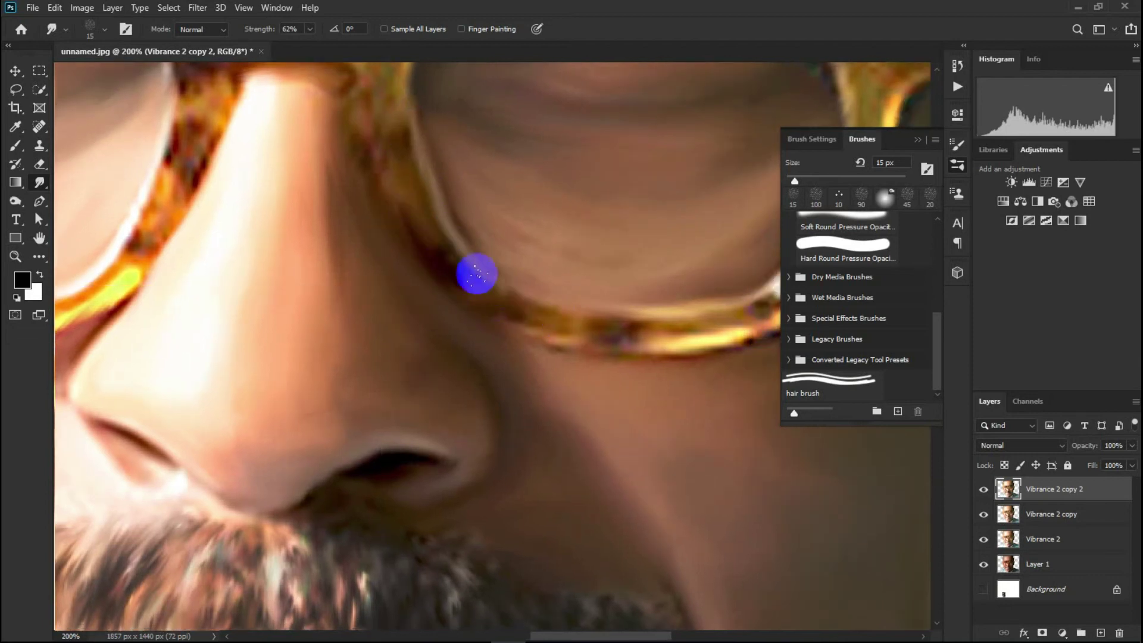
scroll(380, 315, "right", 5)
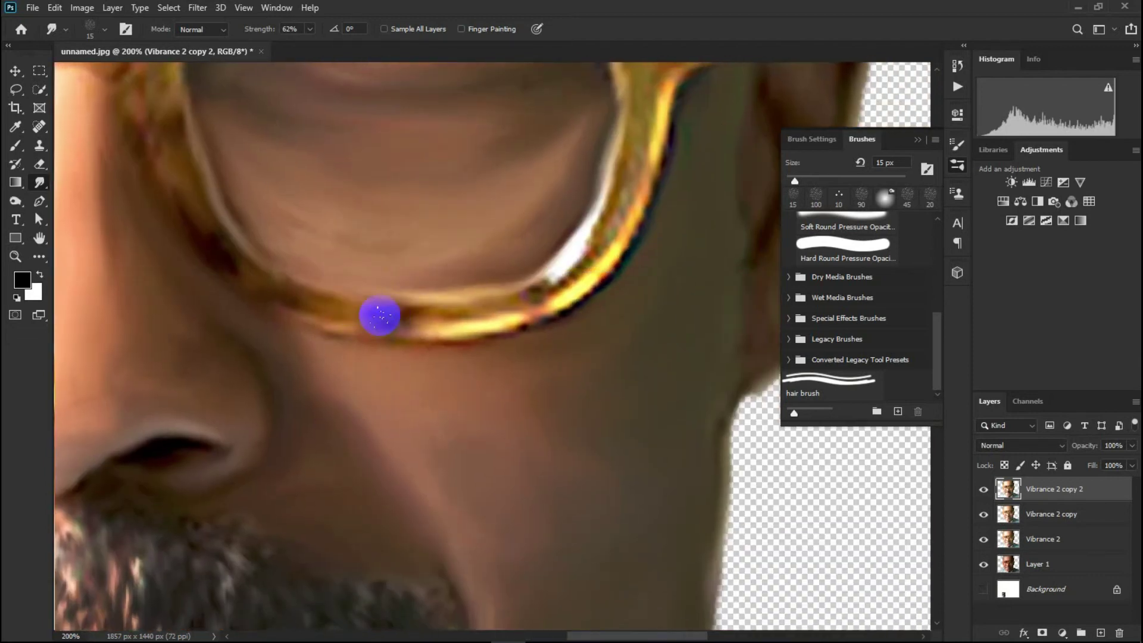
left_click_drag(510, 319, 590, 280)
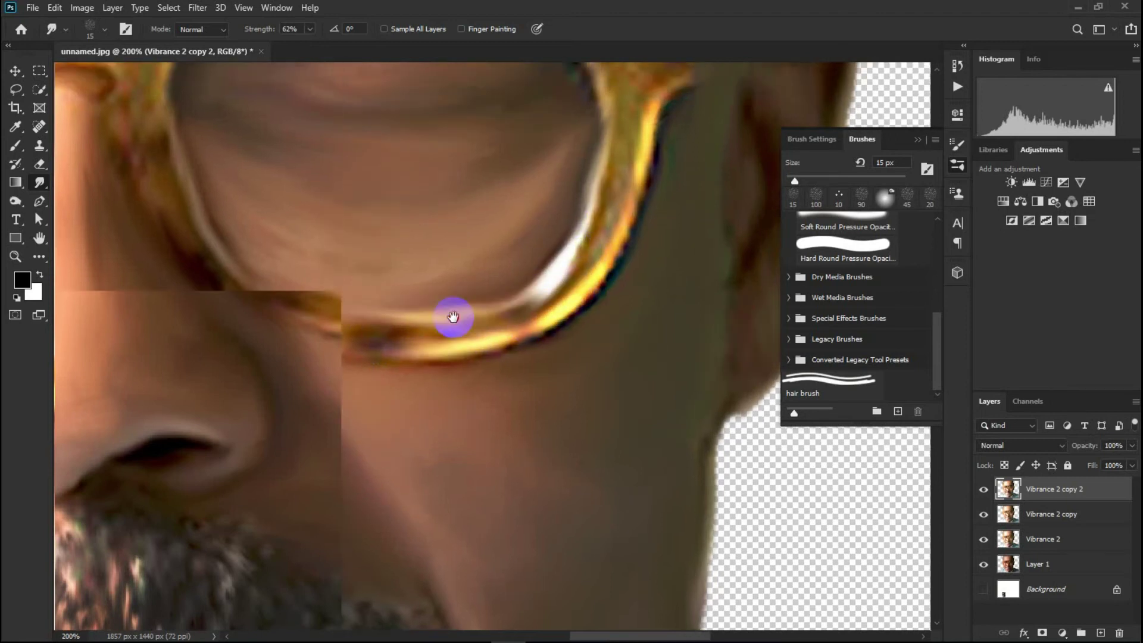
scroll(357, 357, "up", 3)
mouse_move(453, 418)
left_mouse_down()
mouse_move(522, 291)
mouse_move(512, 295)
mouse_move(536, 280)
mouse_move(556, 291)
mouse_move(576, 165)
mouse_move(551, 294)
left_mouse_up()
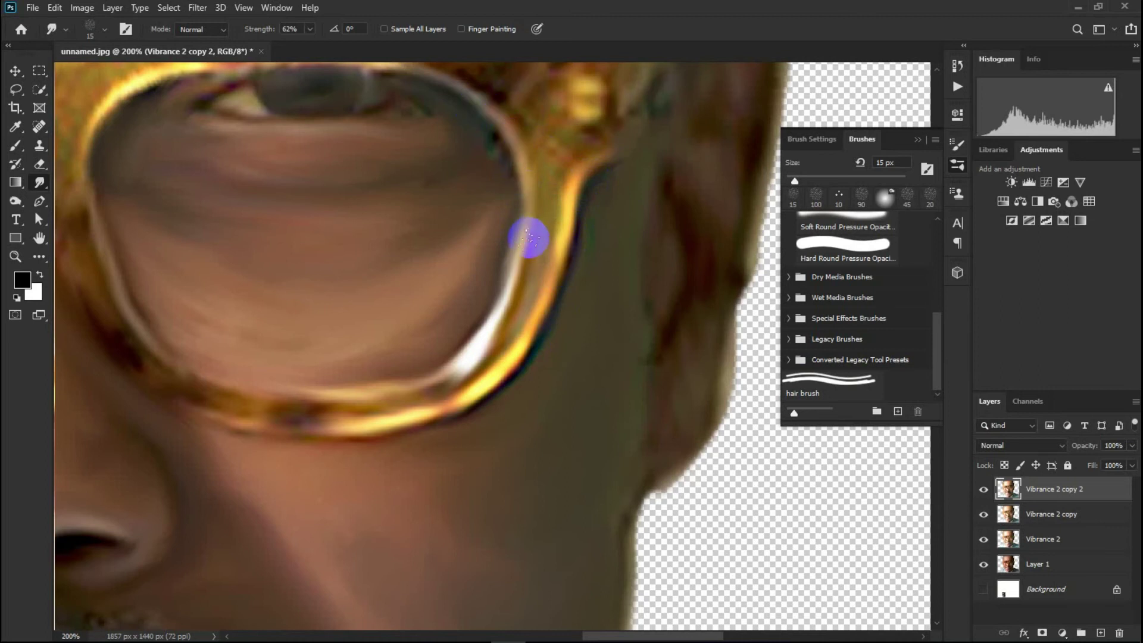
scroll(524, 256, "up", 3)
mouse_move(523, 274)
left_mouse_down()
mouse_move(554, 243)
mouse_move(545, 238)
left_mouse_up()
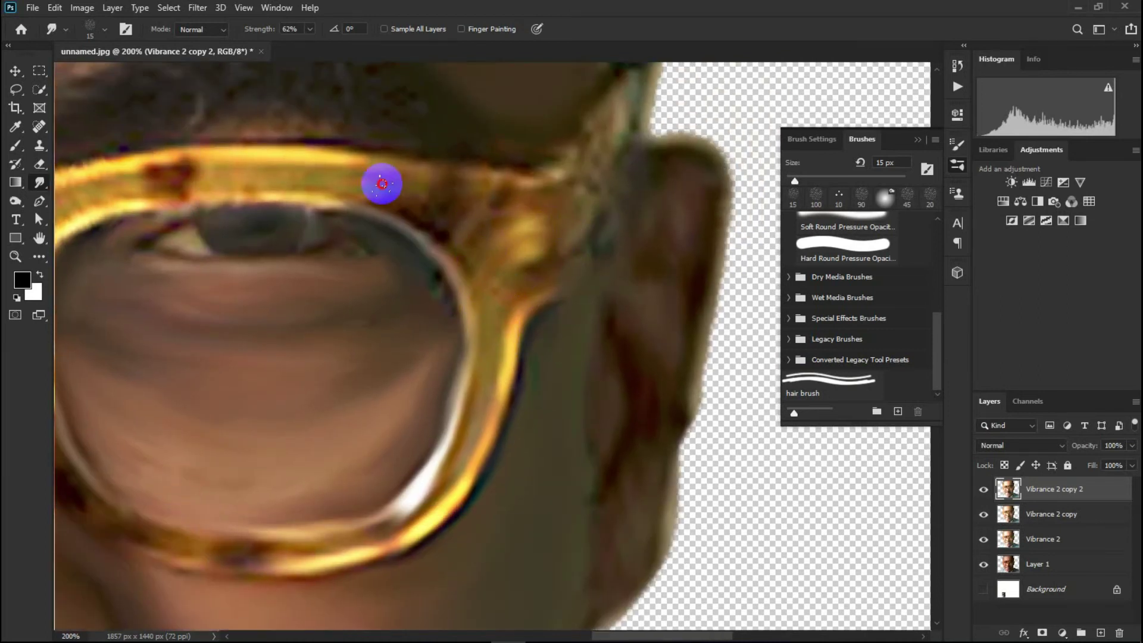
- Raise Smudge strength to 72% and smear the top and left glasses rims
left_click_drag(327, 198, 457, 256)
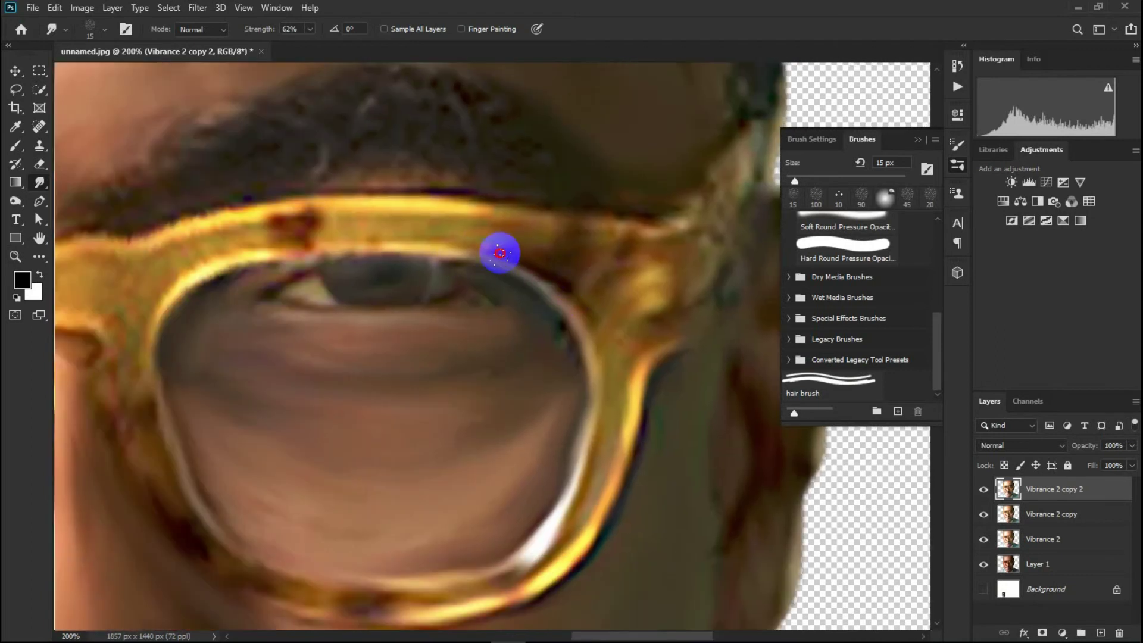
key("7")
key("2")
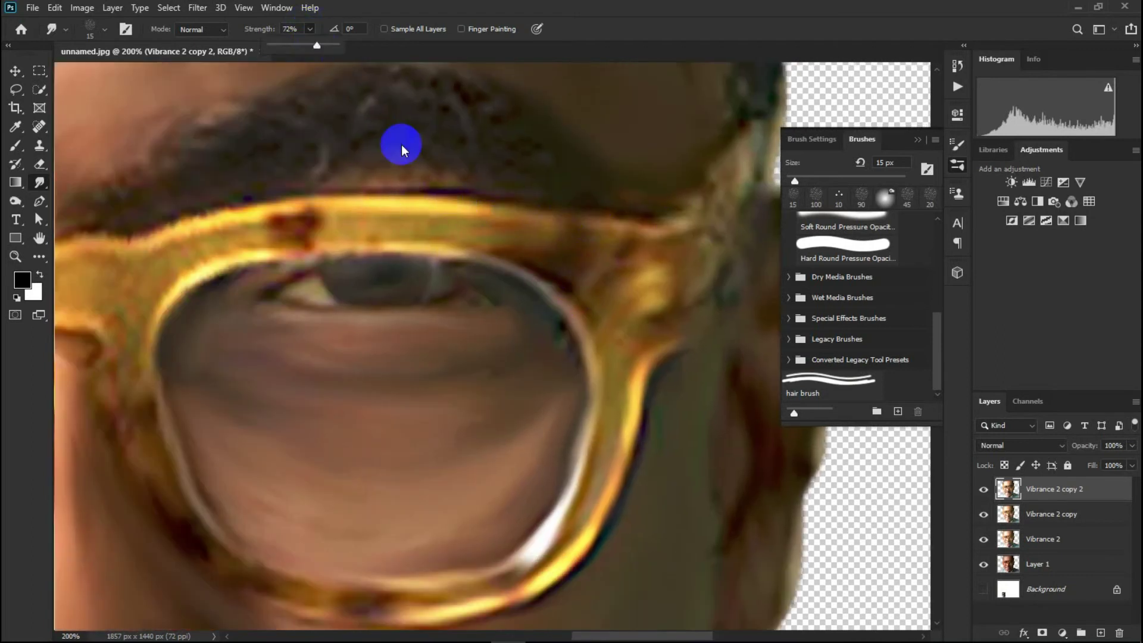
mouse_move(393, 214)
left_mouse_down()
mouse_move(419, 208)
mouse_move(304, 251)
left_mouse_up()
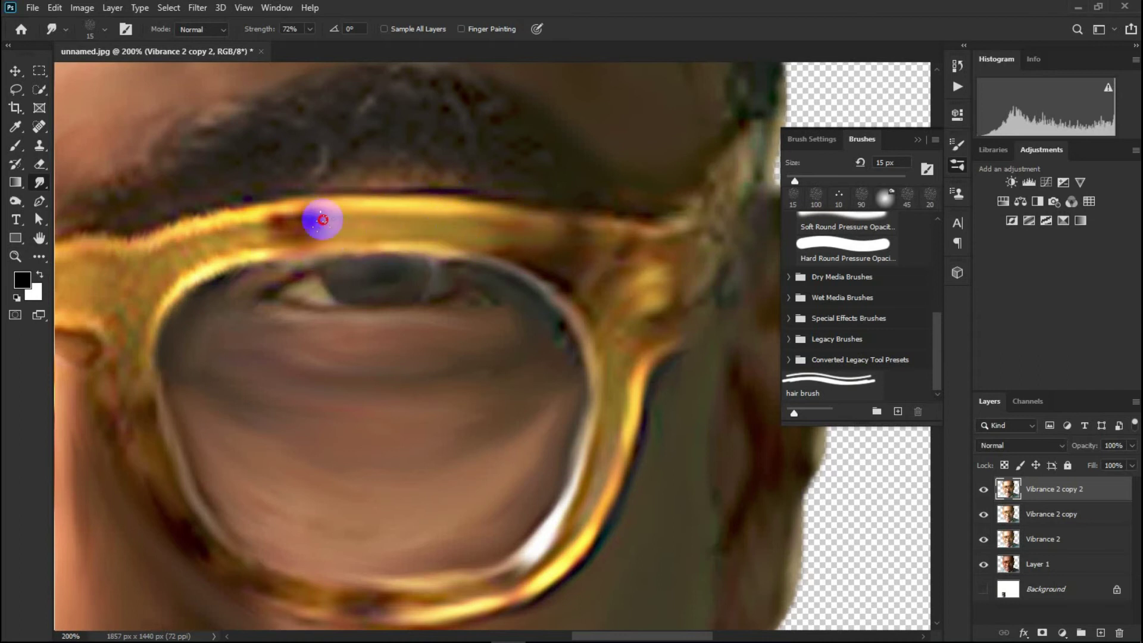
mouse_move(322, 220)
left_mouse_down()
mouse_move(236, 237)
mouse_move(358, 230)
mouse_move(334, 188)
mouse_move(403, 173)
mouse_move(409, 204)
mouse_move(319, 263)
mouse_move(328, 210)
mouse_move(235, 197)
mouse_move(169, 212)
mouse_move(294, 273)
mouse_move(292, 296)
mouse_move(266, 235)
left_mouse_up()
mouse_move(250, 286)
left_mouse_down()
mouse_move(241, 258)
mouse_move(485, 314)
mouse_move(410, 237)
left_mouse_up()
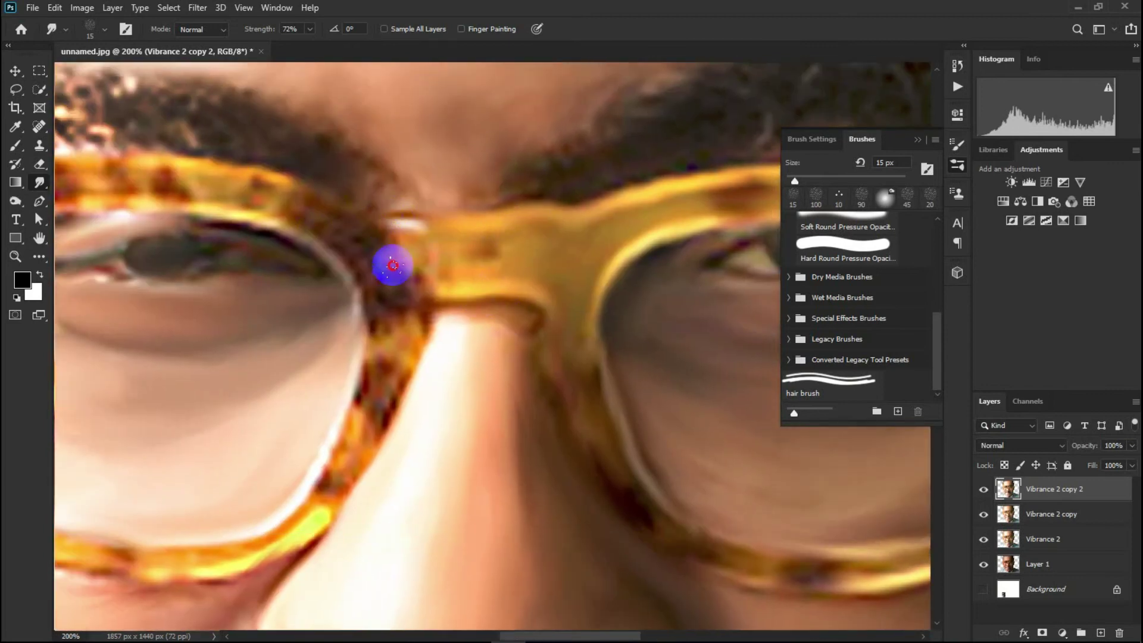
left_click_drag(403, 373, 403, 298)
mouse_move(373, 357)
left_mouse_down()
mouse_move(401, 324)
mouse_move(390, 379)
mouse_move(455, 313)
mouse_move(396, 395)
mouse_move(464, 329)
left_mouse_up()
- Smudge the inner and lower rims, then blend the top rim's dark spots with a 20 px brush
left_click_drag(354, 426, 405, 406)
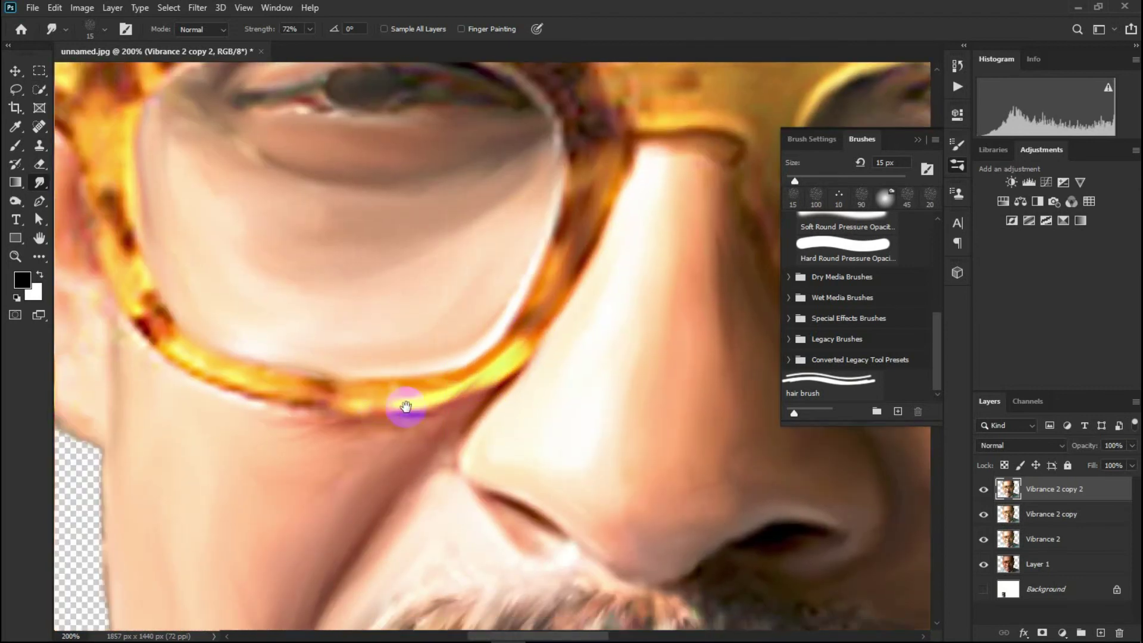
left_click_drag(502, 345, 555, 234)
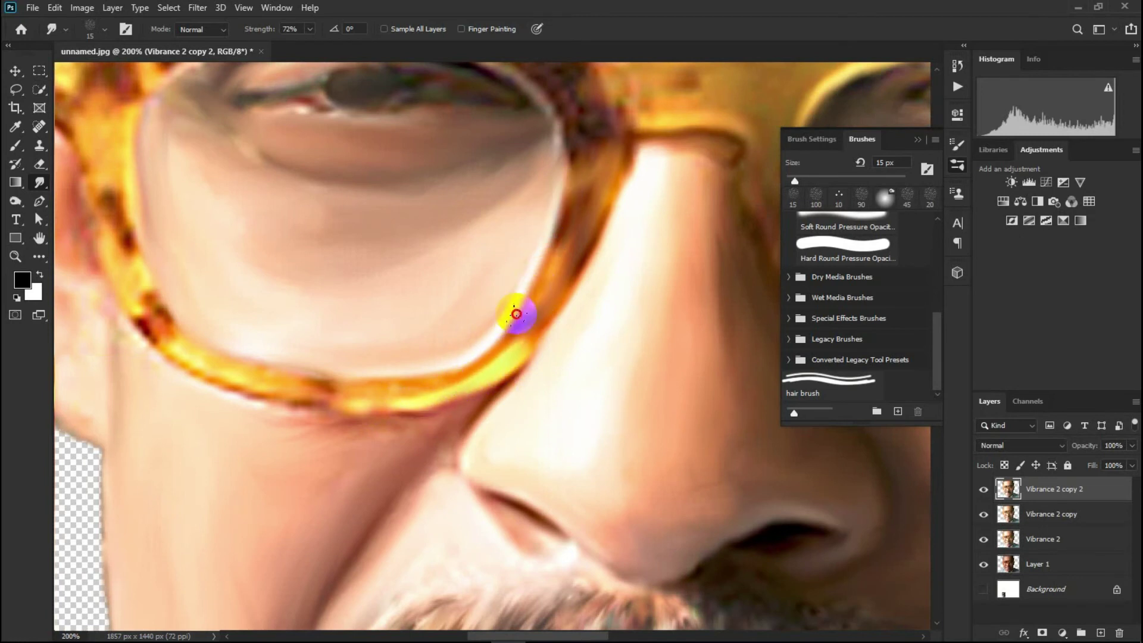
mouse_move(499, 355)
left_mouse_down()
mouse_move(286, 382)
mouse_move(358, 400)
mouse_move(294, 405)
mouse_move(436, 439)
left_mouse_up()
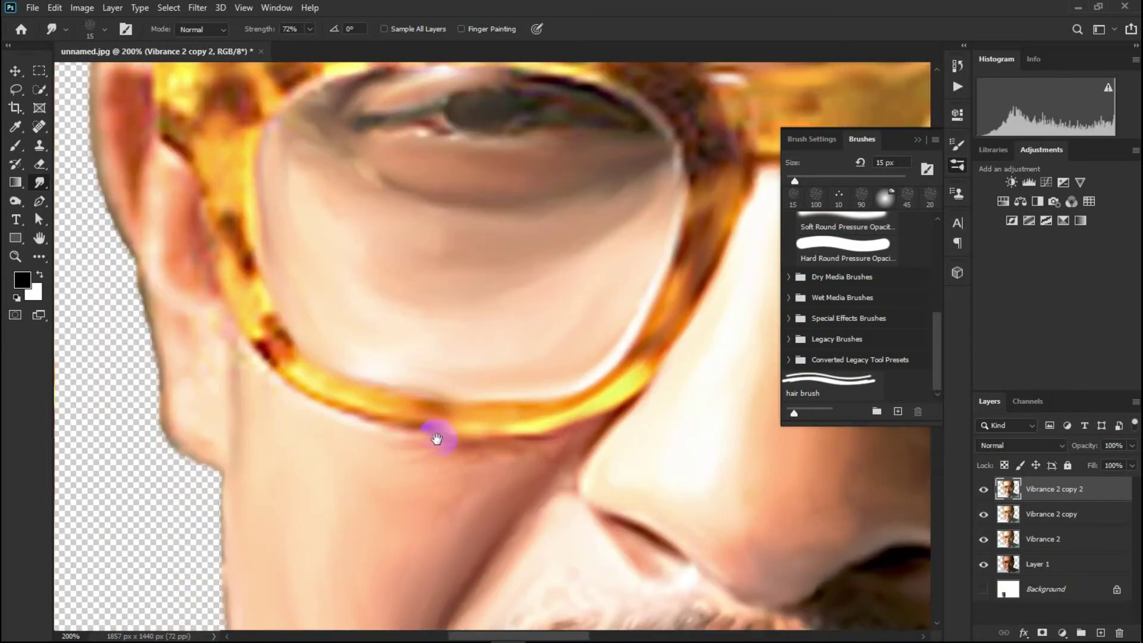
scroll(324, 411, "up", 1)
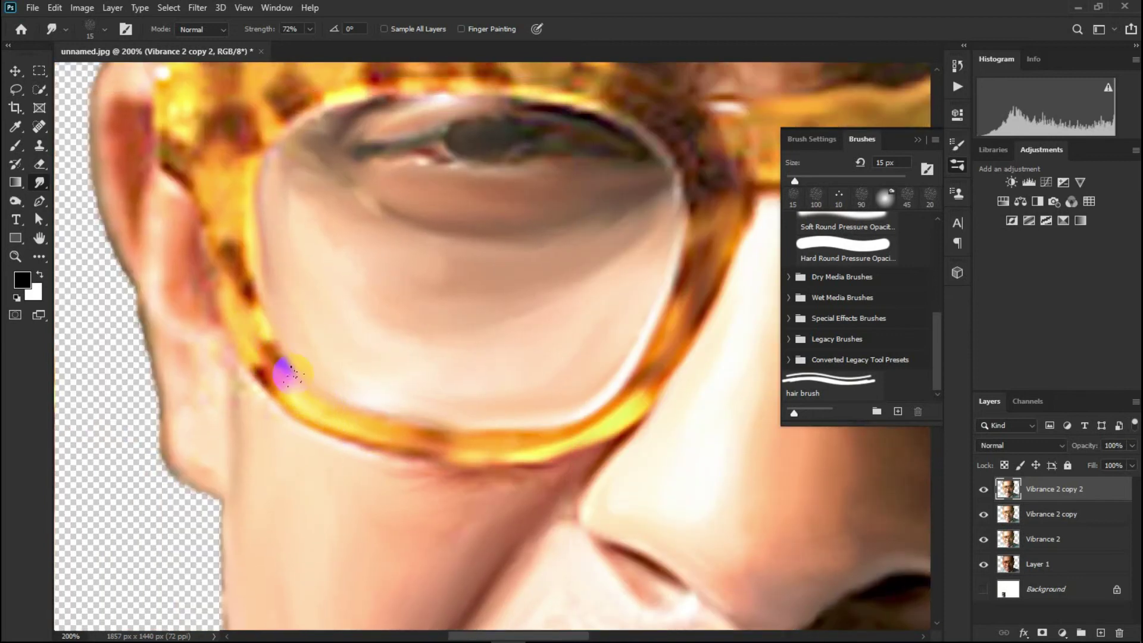
scroll(248, 345, "up", 3)
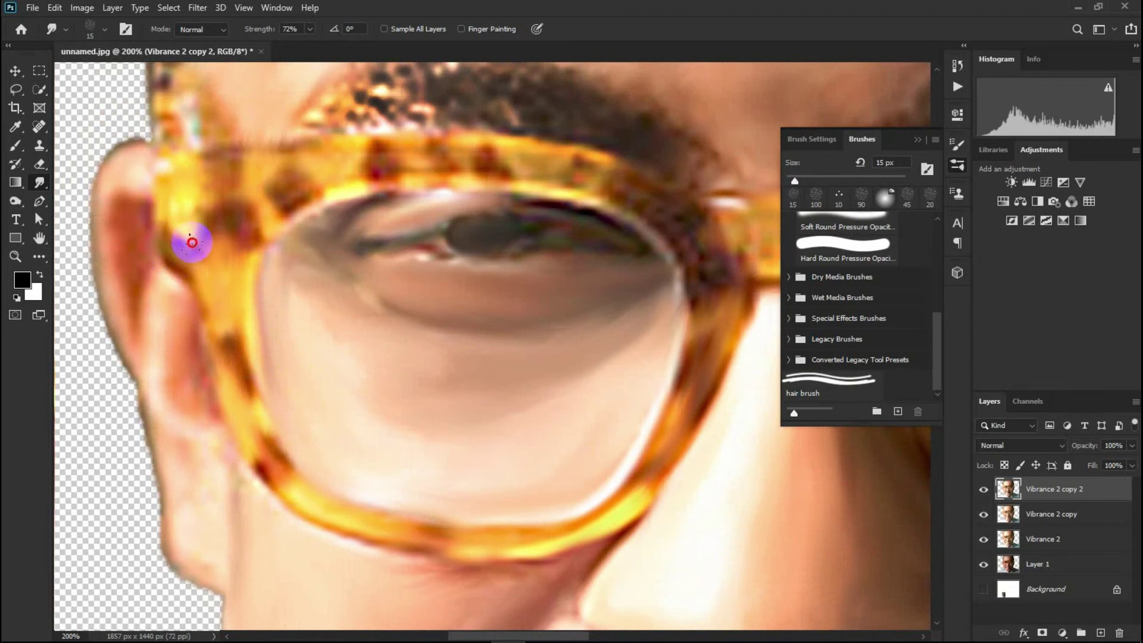
left_click_drag(256, 346, 277, 396)
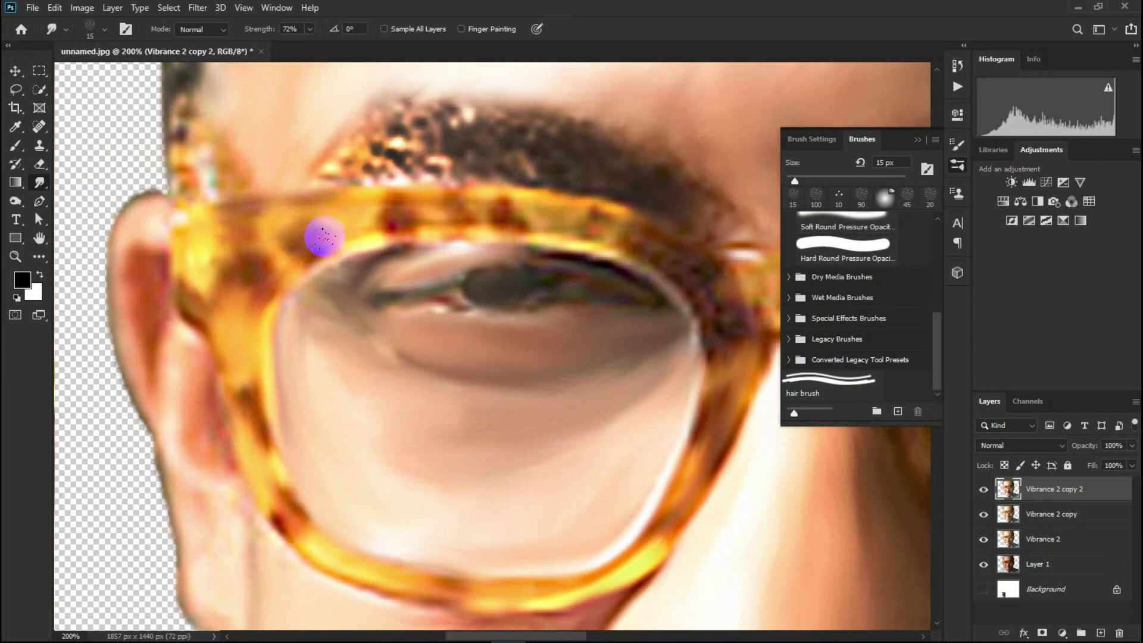
key("bracketright")
mouse_move(581, 210)
left_mouse_down()
mouse_move(581, 224)
mouse_move(298, 250)
mouse_move(663, 248)
mouse_move(286, 281)
mouse_move(211, 212)
left_mouse_up()
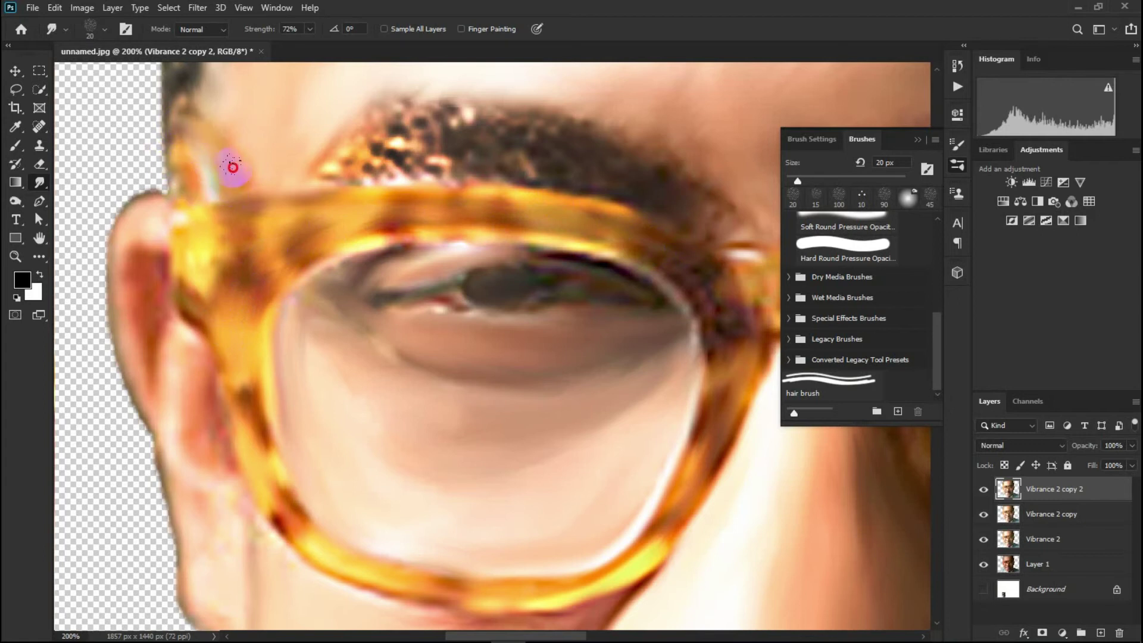
- Switch to the 10 px hair brush preset and streak the eyebrow edge above the glasses
scroll(267, 227, "right", 3)
scroll(416, 303, "right", 4)
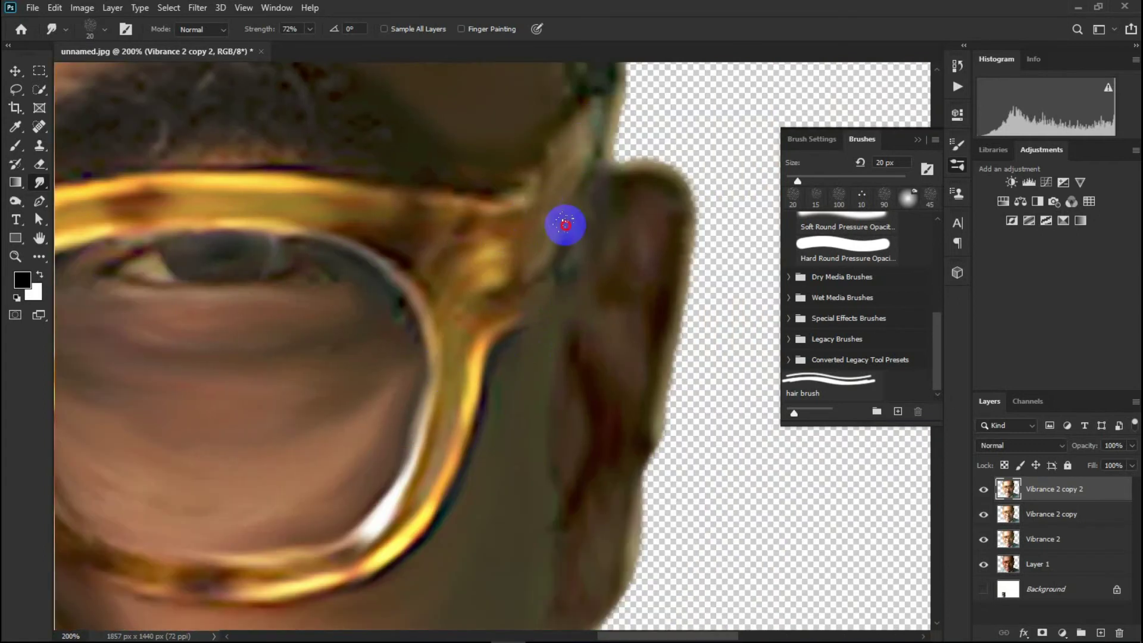
left_click_drag(241, 190, 460, 338)
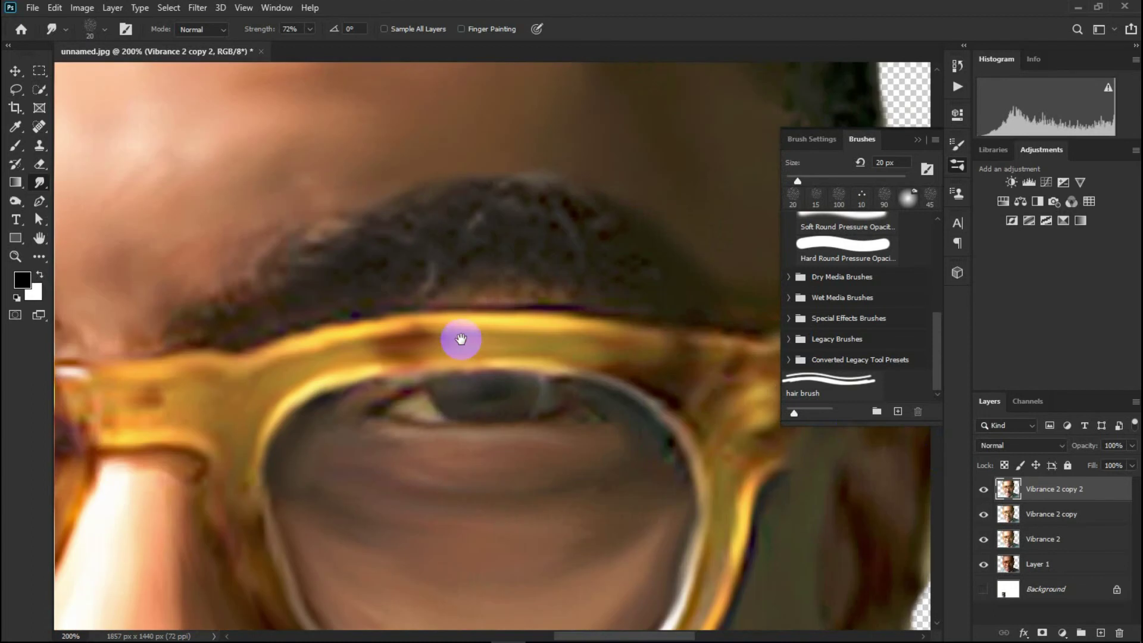
key("period")
mouse_move(210, 337)
left_mouse_down()
mouse_move(200, 322)
mouse_move(268, 340)
mouse_move(301, 267)
mouse_move(316, 316)
mouse_move(358, 262)
mouse_move(408, 234)
mouse_move(478, 258)
mouse_move(319, 237)
mouse_move(493, 237)
mouse_move(412, 204)
mouse_move(607, 222)
mouse_move(630, 239)
mouse_move(584, 230)
mouse_move(680, 285)
mouse_move(612, 256)
mouse_move(633, 270)
mouse_move(671, 260)
mouse_move(502, 240)
mouse_move(641, 298)
mouse_move(472, 247)
mouse_move(311, 293)
mouse_move(322, 255)
mouse_move(252, 293)
mouse_move(350, 271)
mouse_move(528, 280)
left_mouse_up()
- Streak the left eyebrow's upper and lower edges into fine hair strokes with the hair brush
scroll(421, 306, "left", 5)
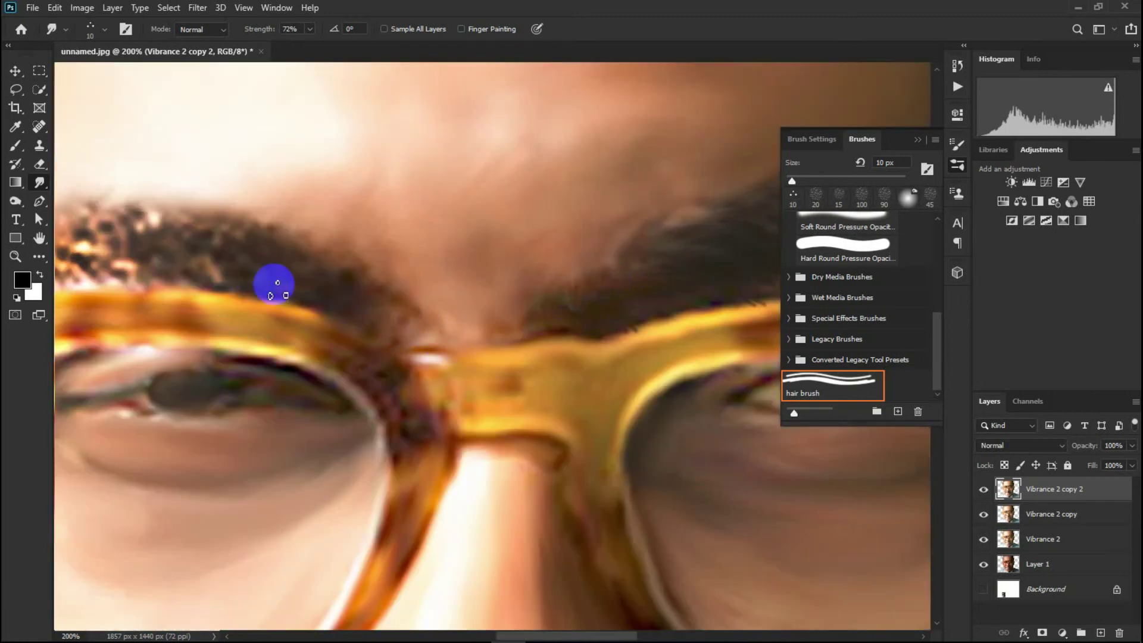
scroll(273, 286, "left", 4)
mouse_move(322, 310)
left_mouse_down()
mouse_move(332, 306)
mouse_move(269, 278)
left_mouse_up()
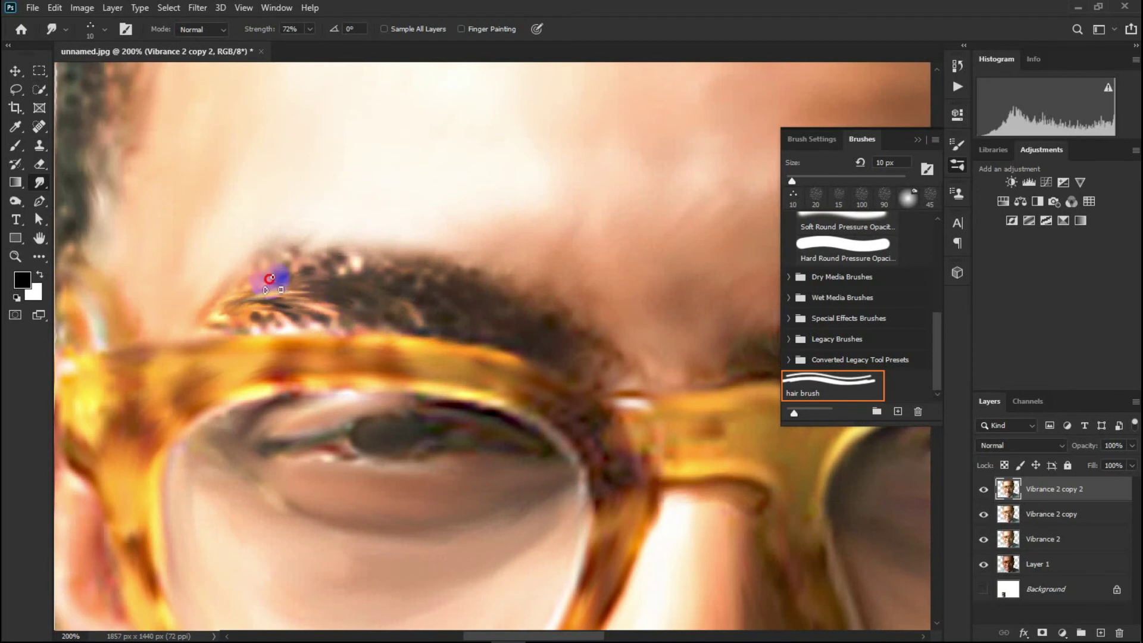
left_click_drag(341, 275, 214, 283)
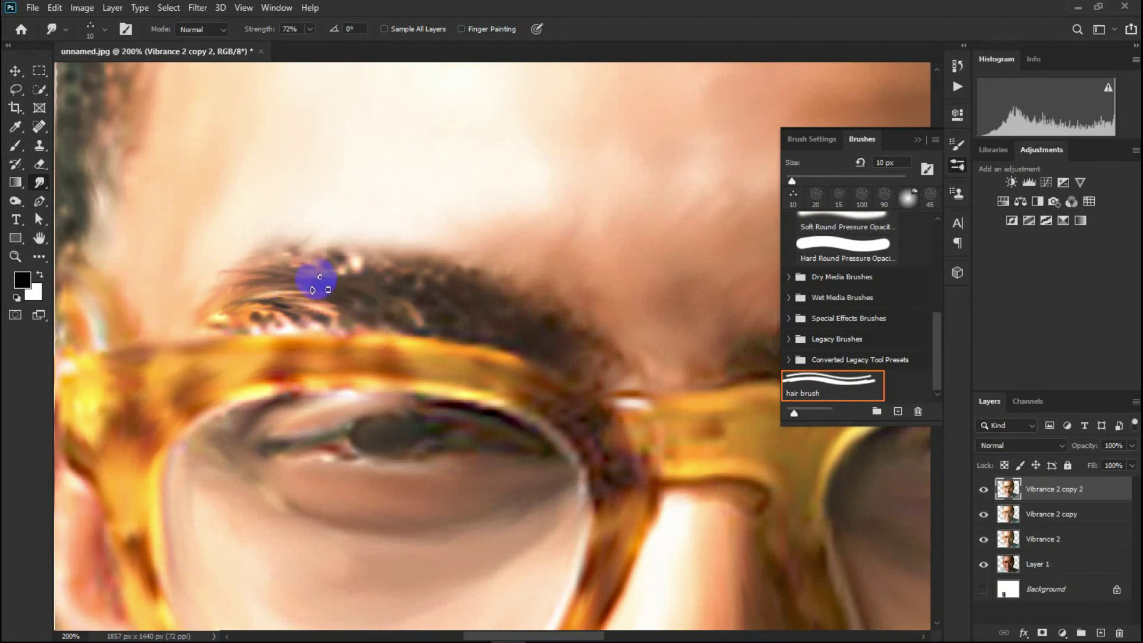
left_click_drag(237, 320, 211, 324)
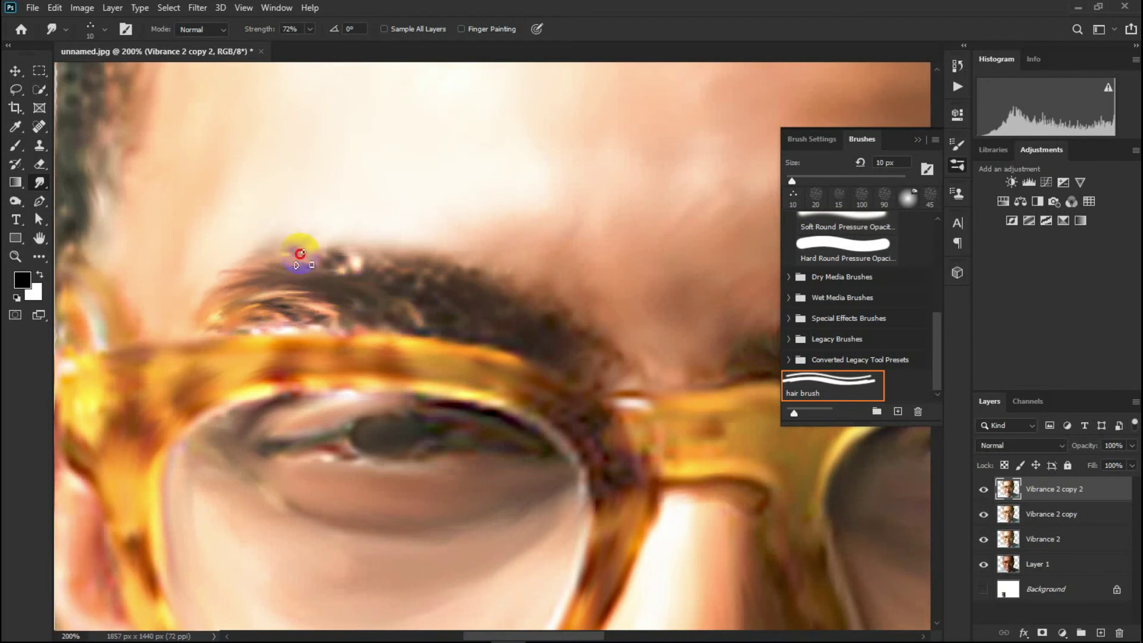
left_click_drag(300, 254, 217, 255)
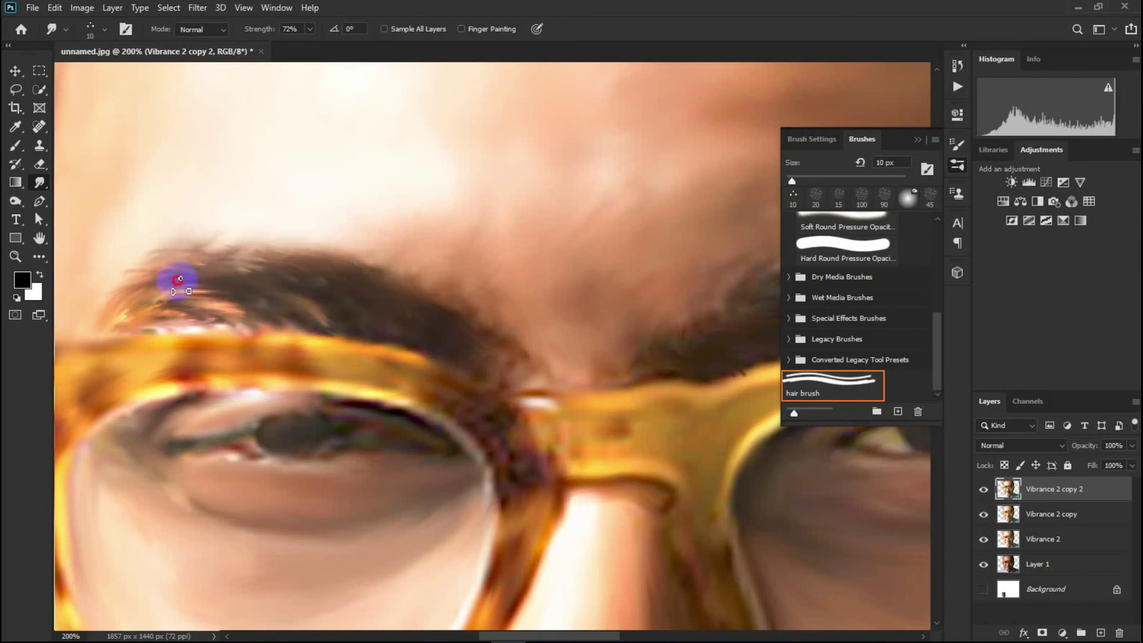
scroll(177, 280, "down", 5)
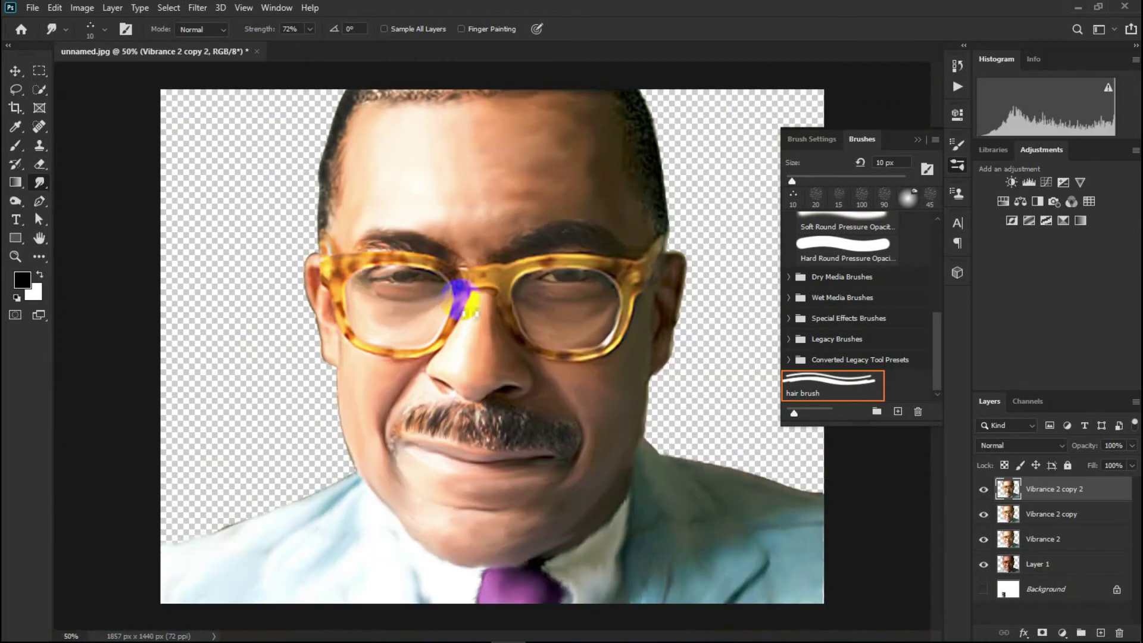
- Zoom in and begin smudging along the left side of the hairline
scroll(544, 388, "up", 1)
scroll(543, 388, "up", 2)
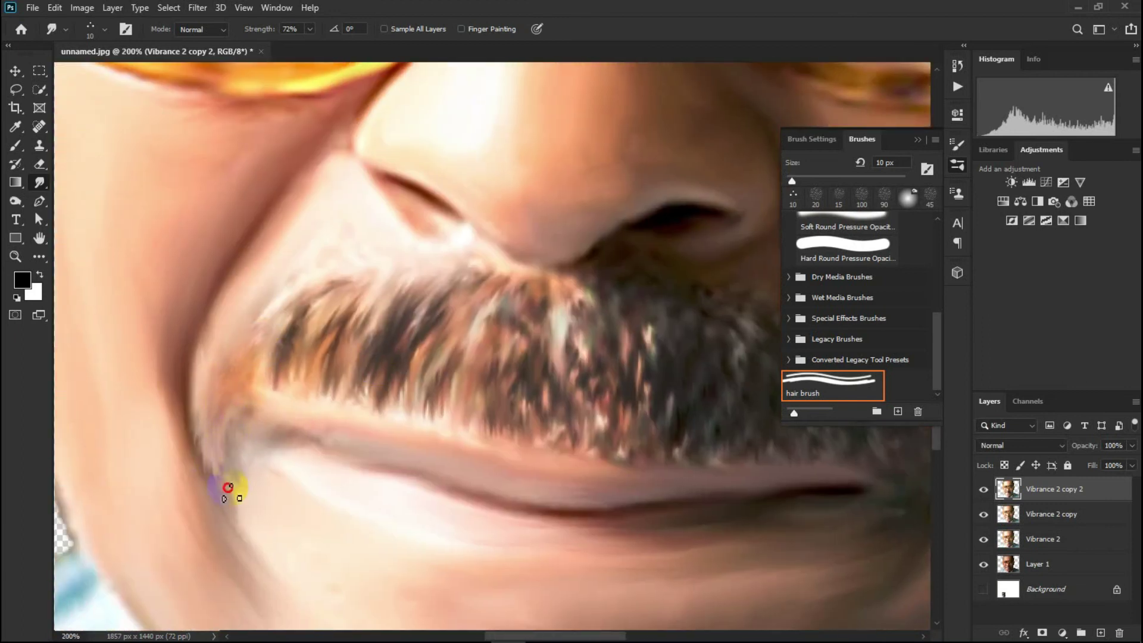
scroll(433, 479, "up", 5)
scroll(464, 248, "up", 8)
scroll(408, 523, "down", 3)
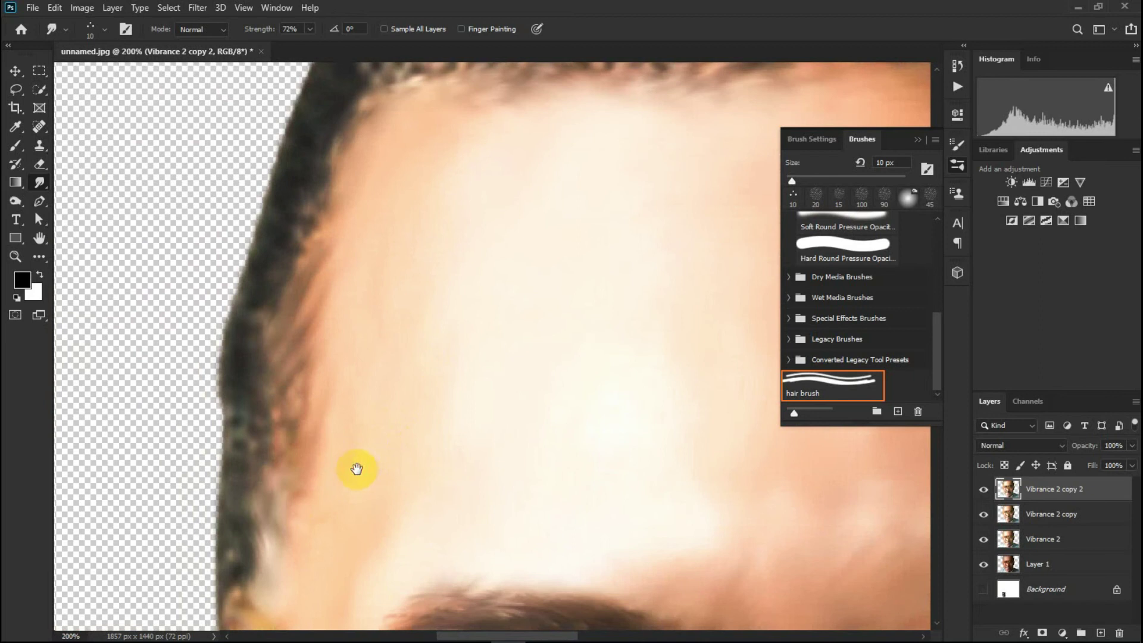
scroll(356, 469, "down", 2)
scroll(295, 474, "down", 2)
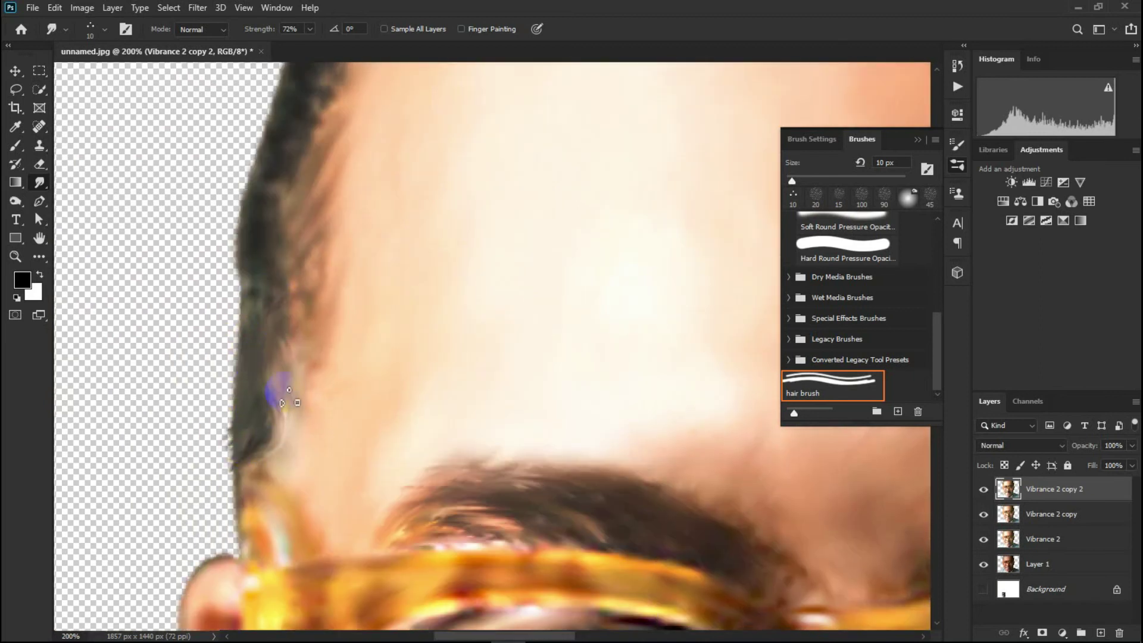
left_click_drag(231, 293, 242, 291)
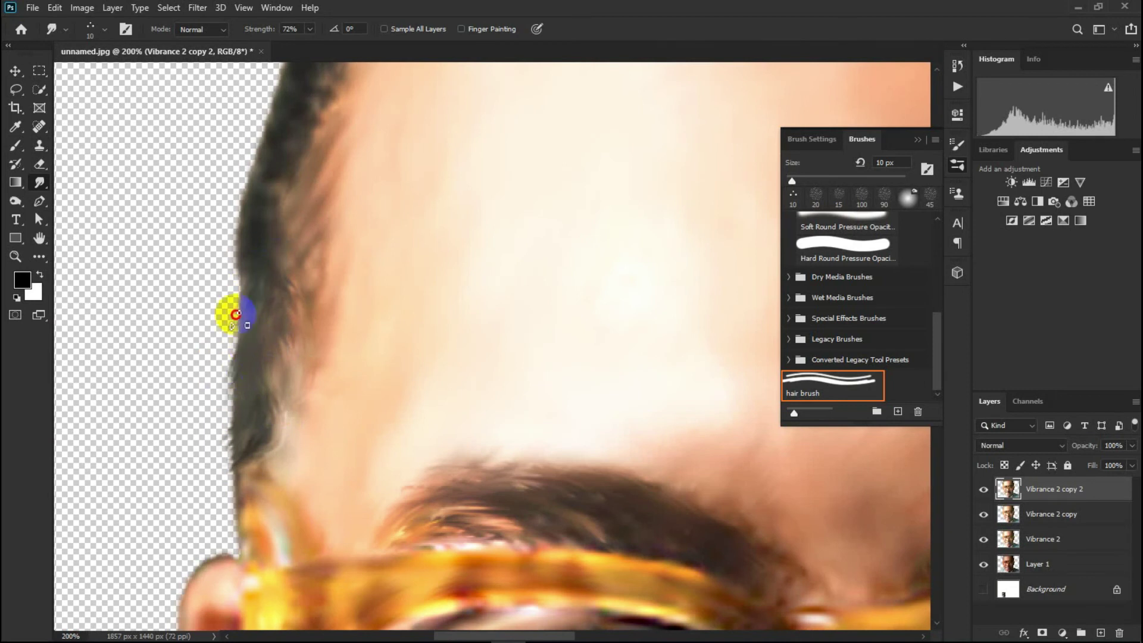
- Zoom to 200% on the forehead and streak the top hairline into hair strands
scroll(232, 358, "up", 3)
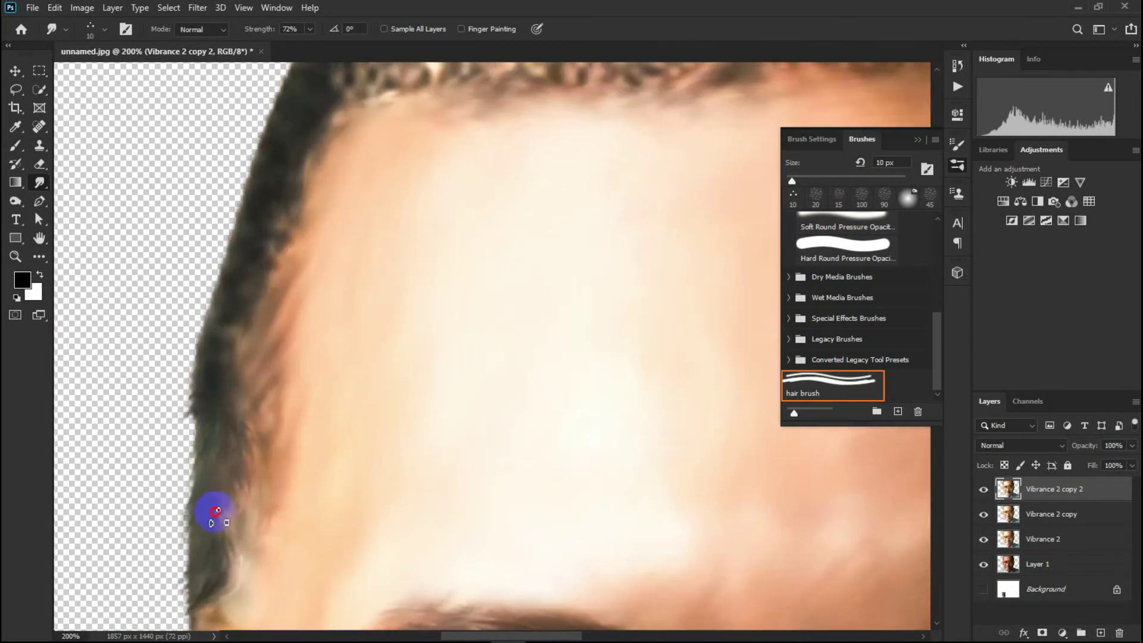
scroll(214, 512, "down", 3)
scroll(250, 301, "up", 3)
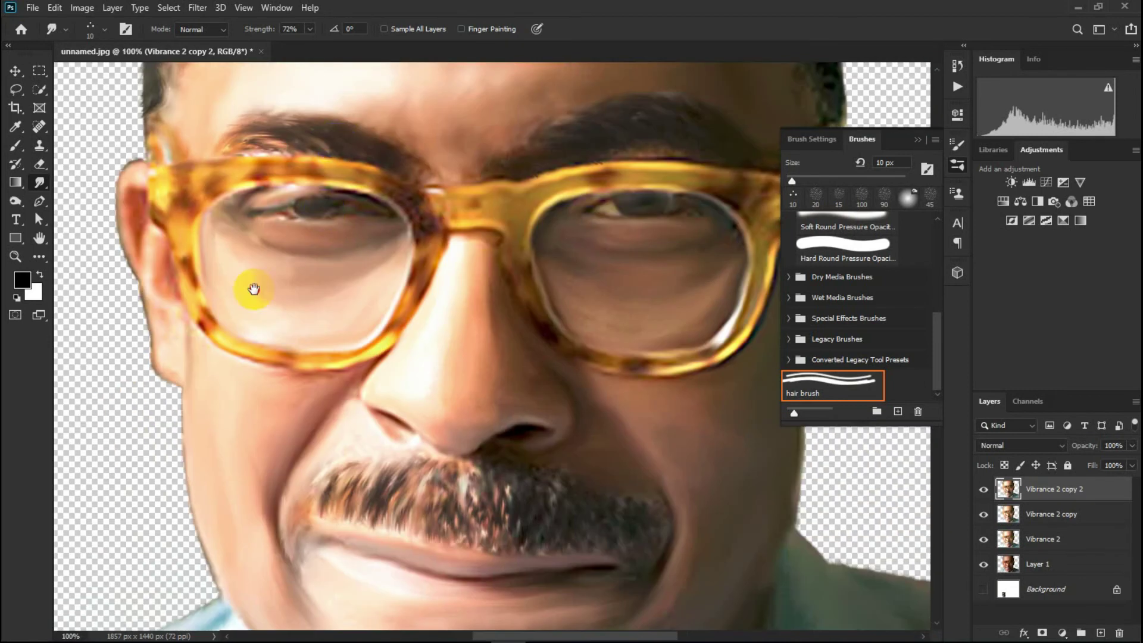
scroll(225, 331, "up", 3)
left_click_drag(224, 332, 518, 419)
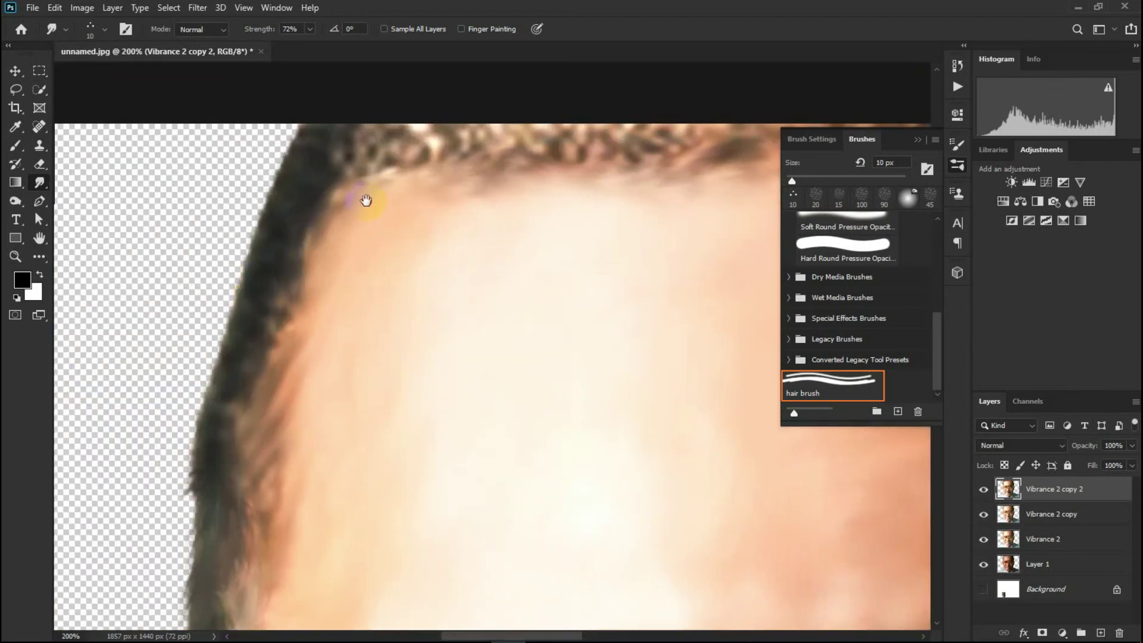
scroll(366, 199, "up", 3)
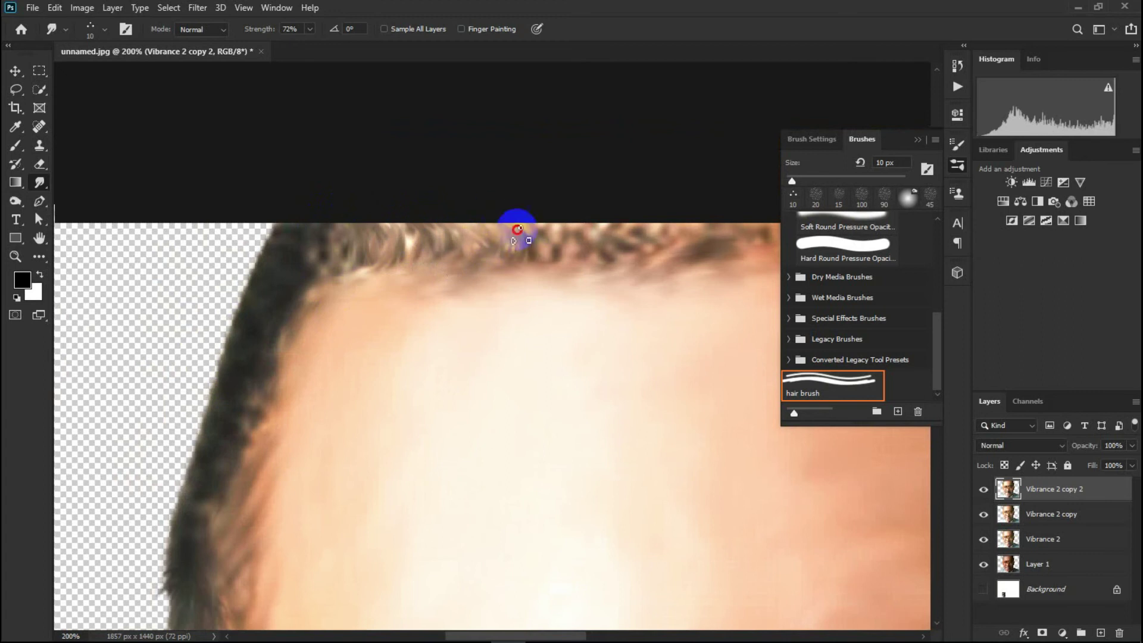
left_click_drag(537, 208, 407, 200)
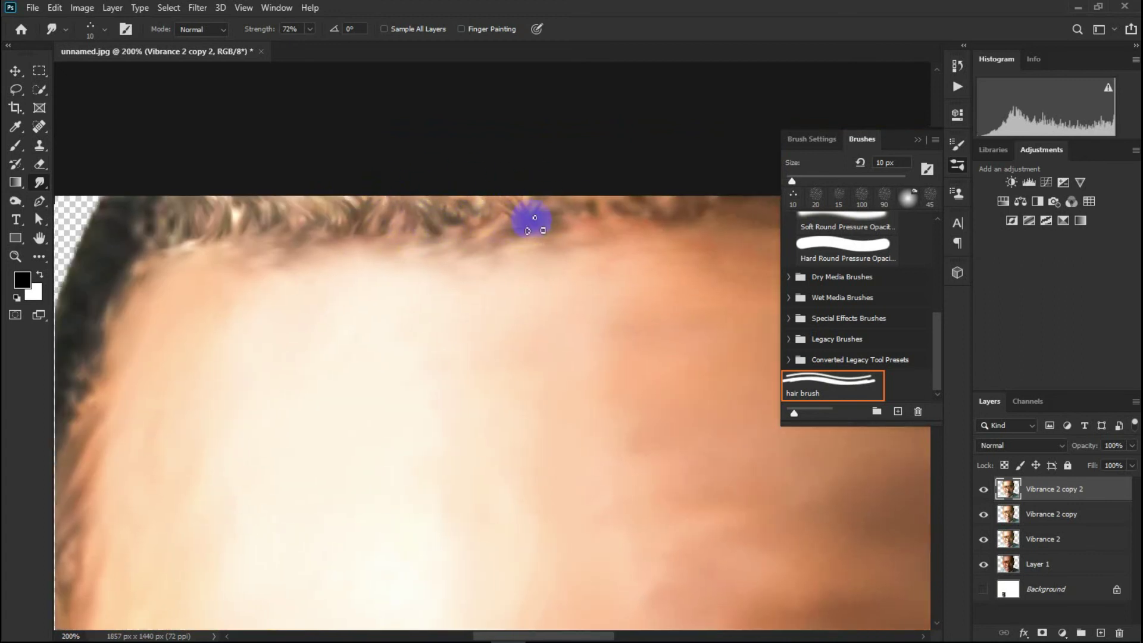
left_click_drag(266, 219, 283, 221)
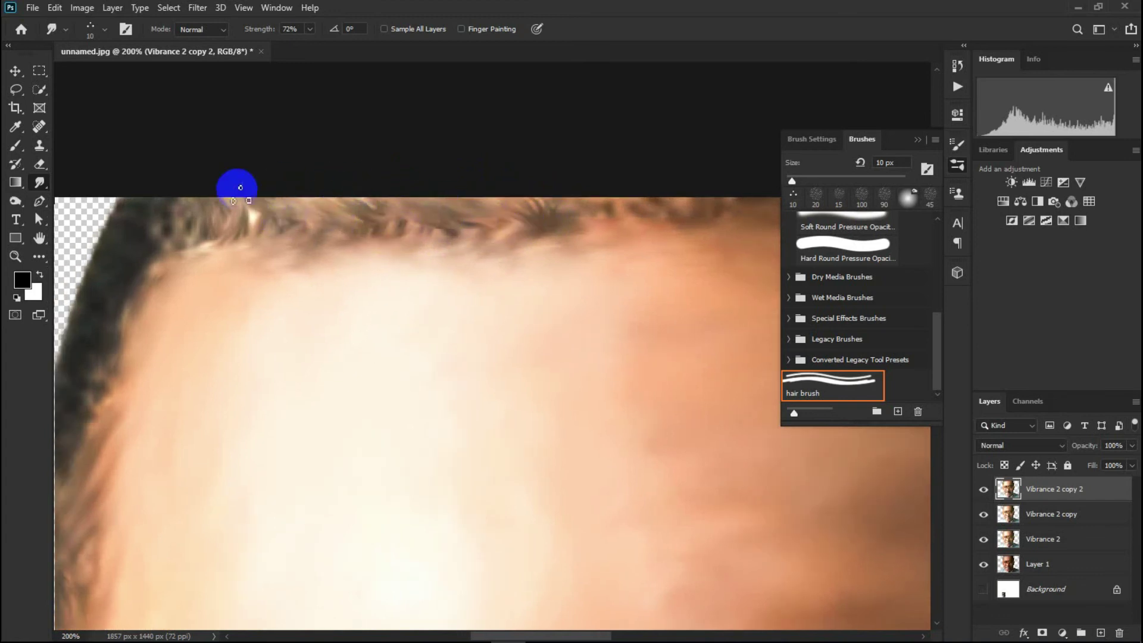
left_click_drag(387, 242, 317, 221)
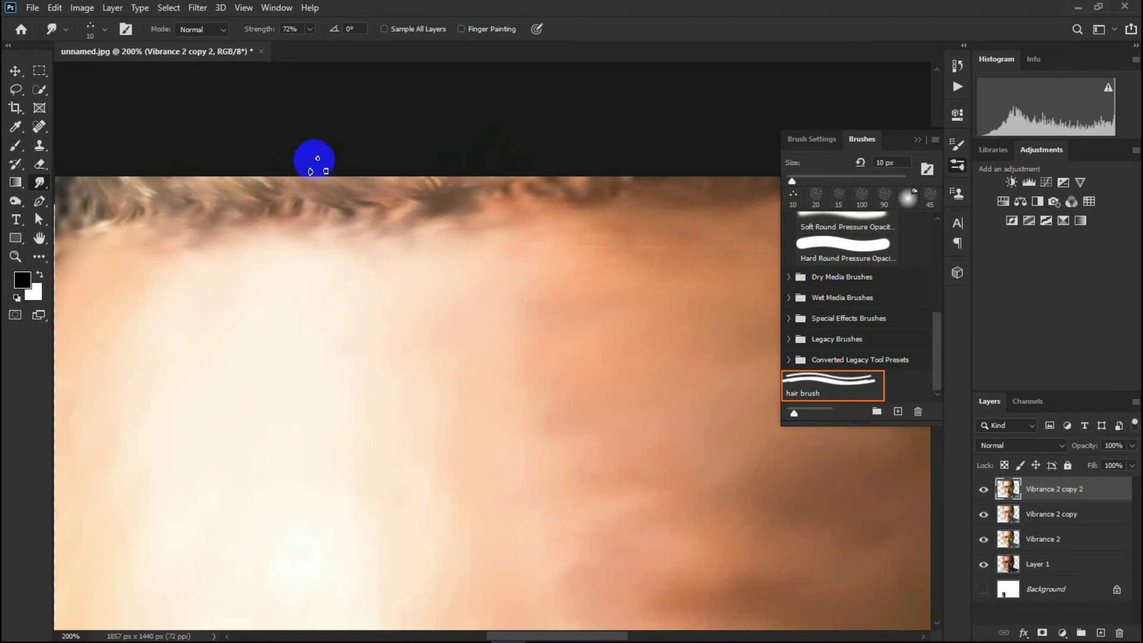
left_click_drag(456, 189, 321, 201)
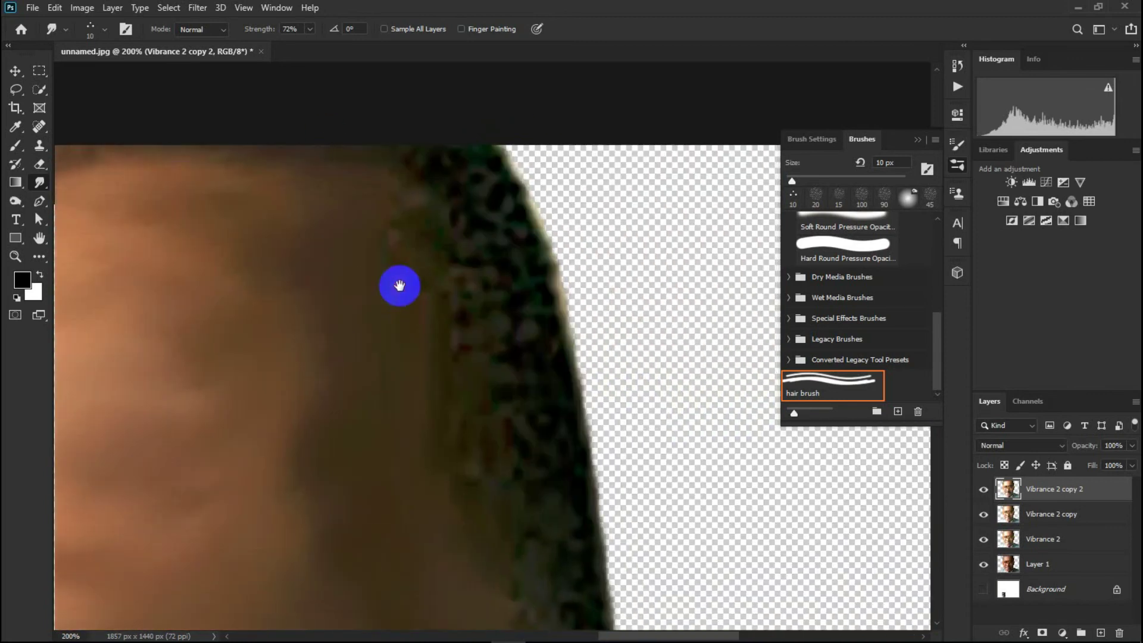
- Smudge the dark hair edge against transparency and above the shoulder into strands
left_click_drag(485, 153, 562, 350)
mouse_move(507, 186)
left_mouse_down()
mouse_move(576, 341)
mouse_move(558, 318)
left_mouse_up()
mouse_move(460, 204)
left_mouse_down()
mouse_move(513, 262)
mouse_move(581, 518)
mouse_move(505, 340)
left_mouse_up()
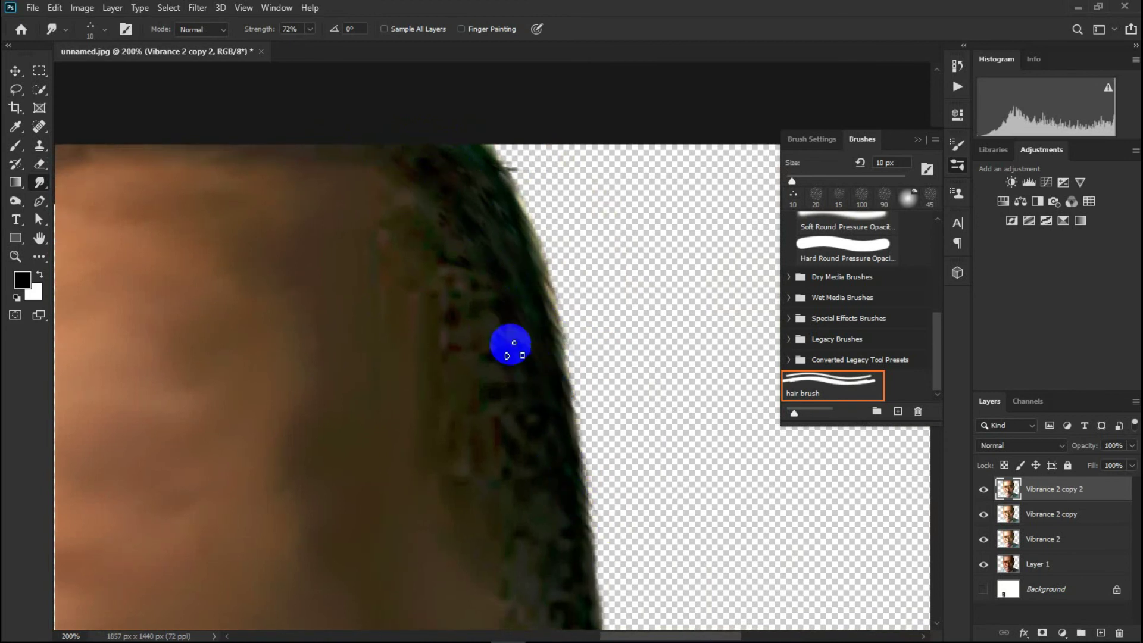
mouse_move(399, 185)
left_mouse_down()
mouse_move(462, 355)
mouse_move(438, 235)
mouse_move(504, 428)
left_mouse_up()
left_click_drag(548, 472, 439, 255)
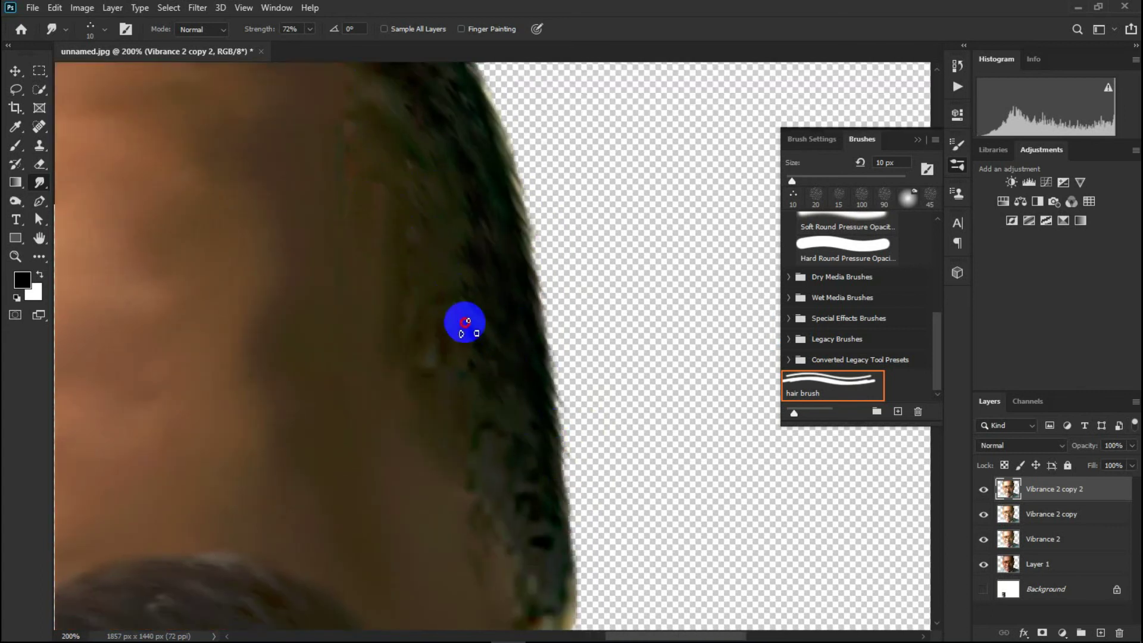
mouse_move(598, 519)
left_mouse_down()
mouse_move(475, 356)
mouse_move(549, 439)
mouse_move(474, 357)
mouse_move(430, 361)
mouse_move(421, 255)
mouse_move(488, 366)
left_mouse_up()
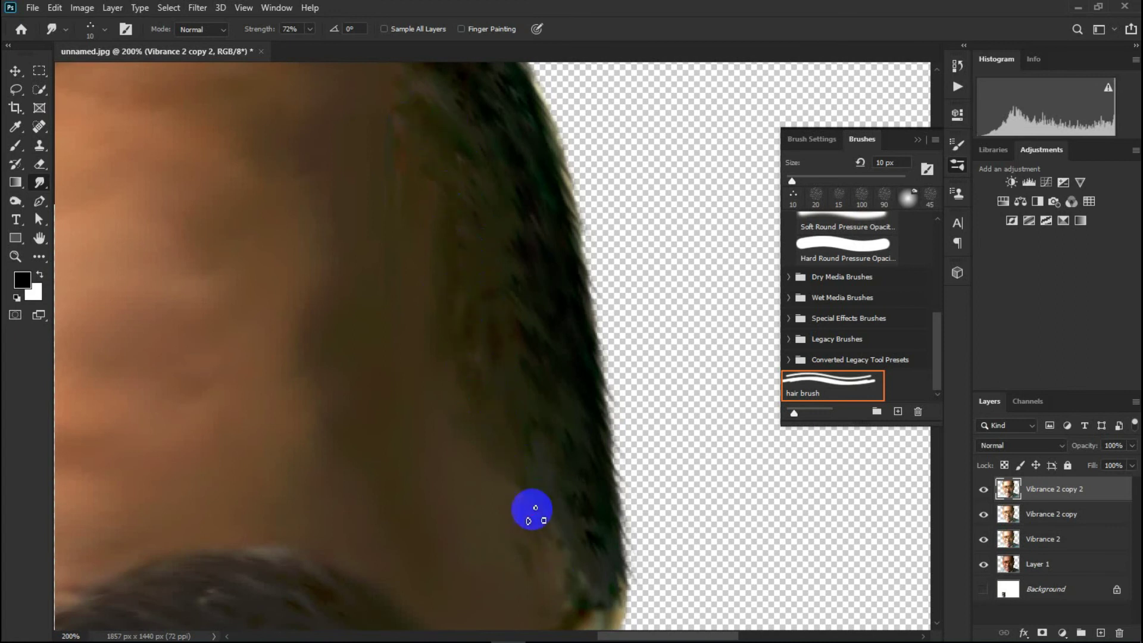
- Smudge the hair along the head's left edge, then zoom out to see the whole portrait
scroll(531, 509, "down", 2)
scroll(557, 437, "up", 5)
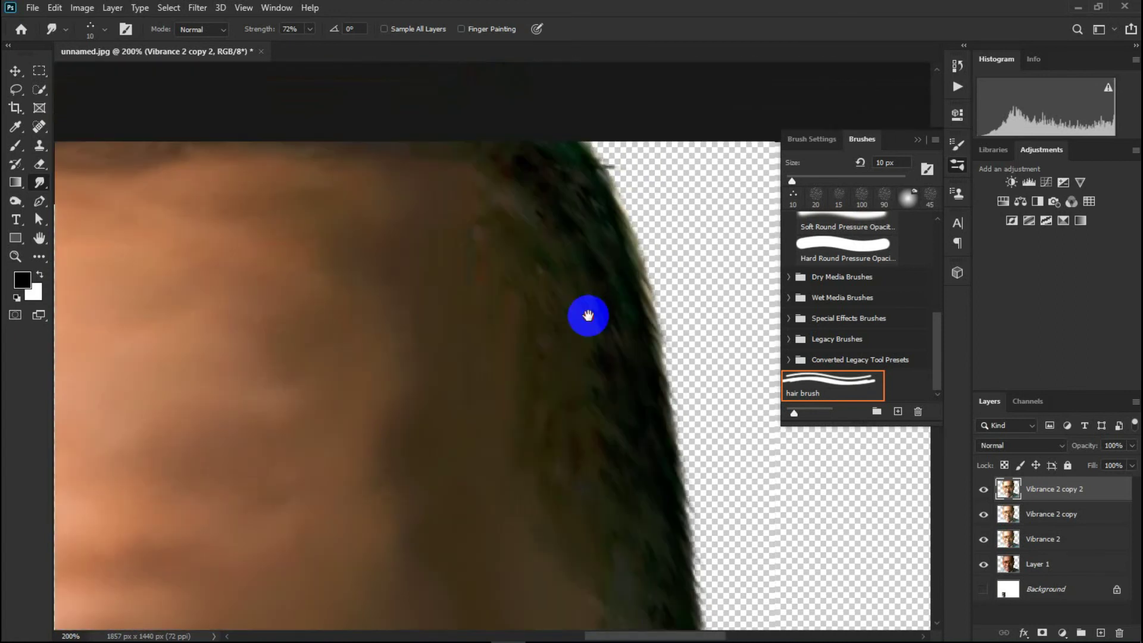
scroll(587, 314, "left", 5)
scroll(452, 192, "up", 2)
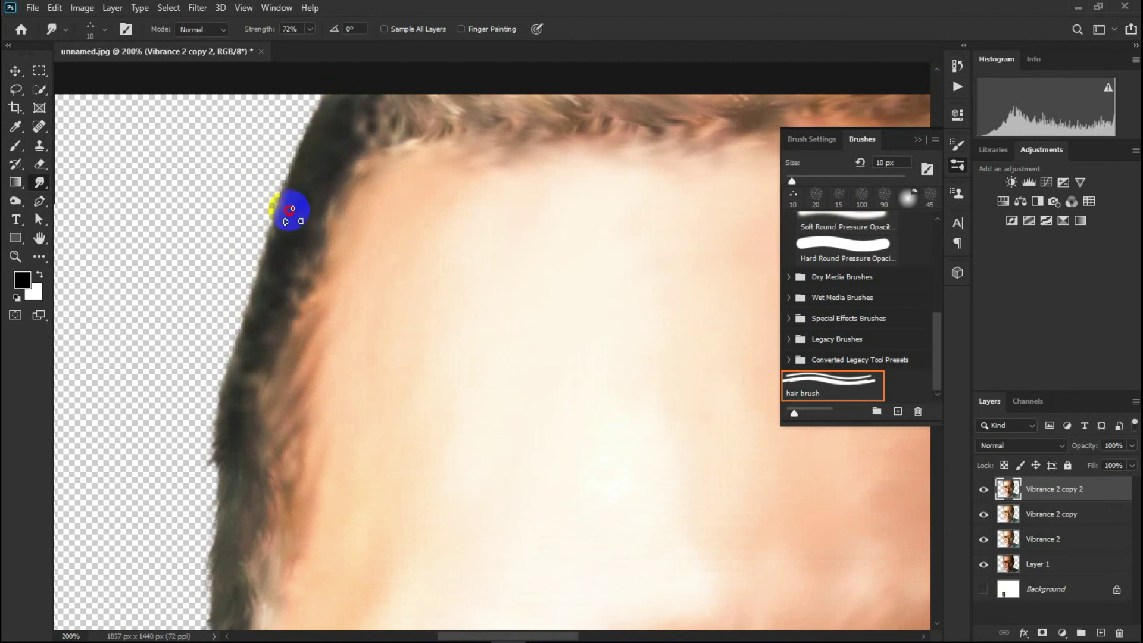
left_click_drag(332, 115, 255, 319)
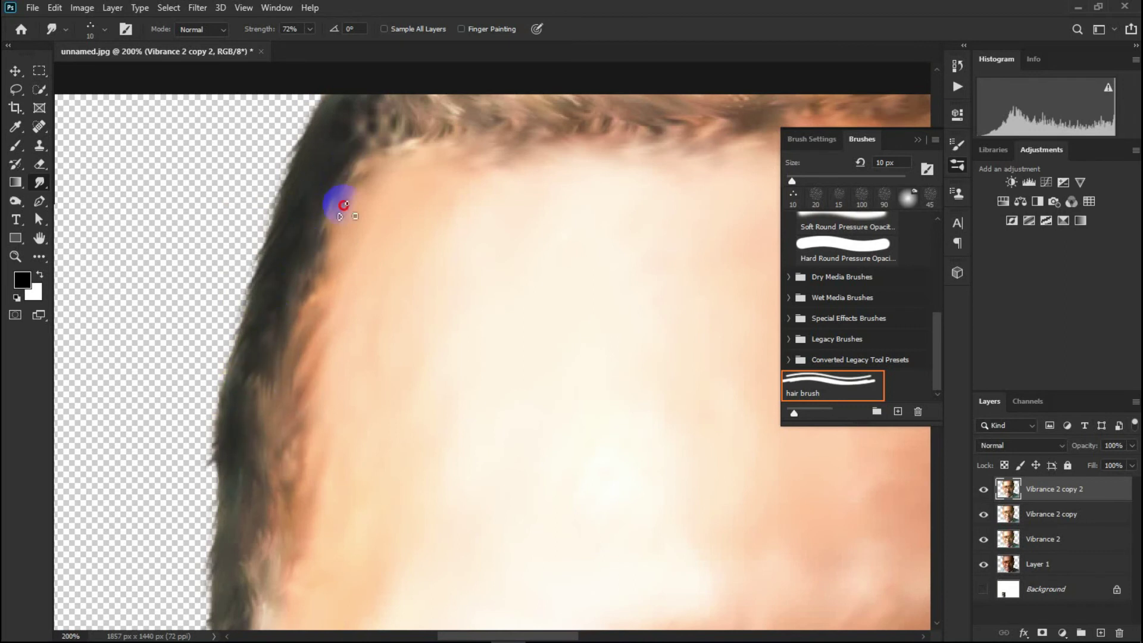
left_click_drag(292, 352, 287, 341)
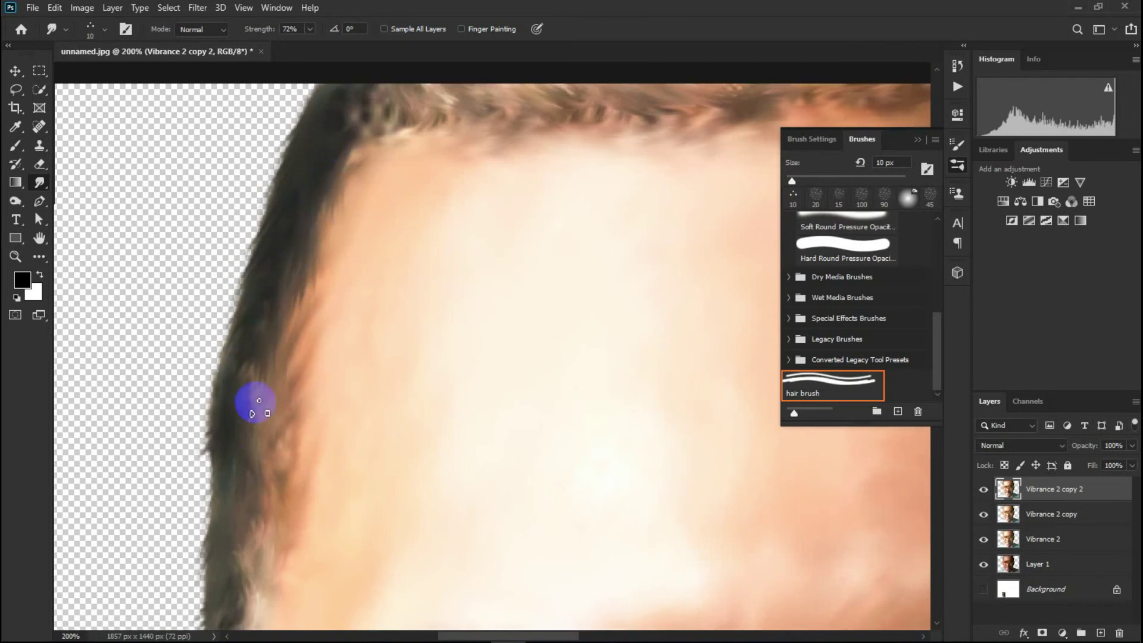
key("ctrl+minus")
key("ctrl+minus")
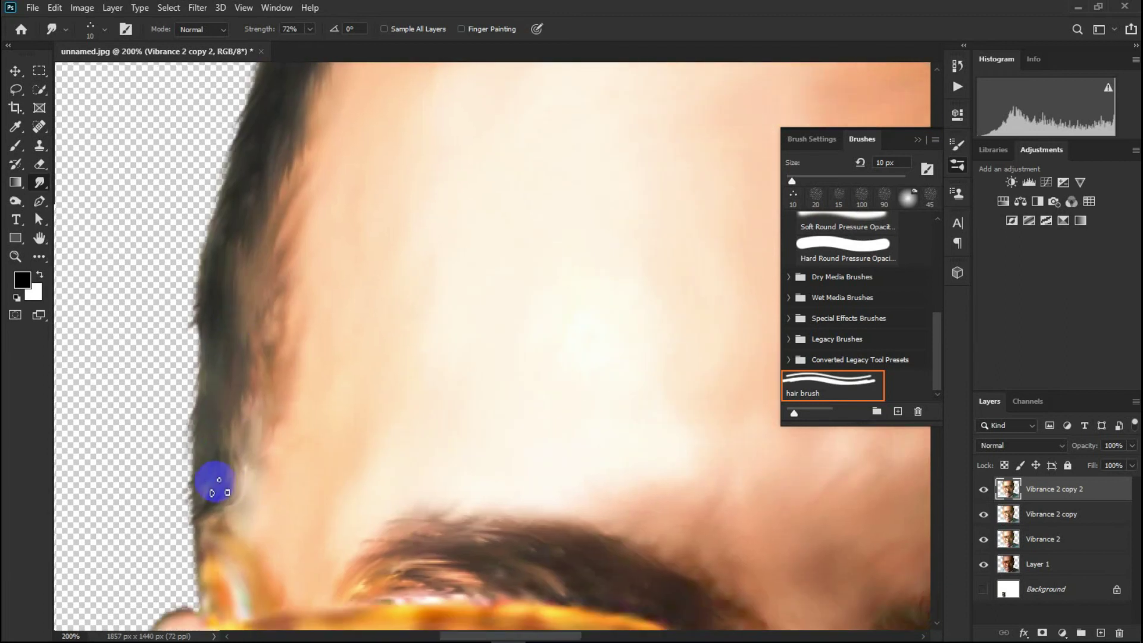
key("ctrl+minus")
key("ctrl+minus")
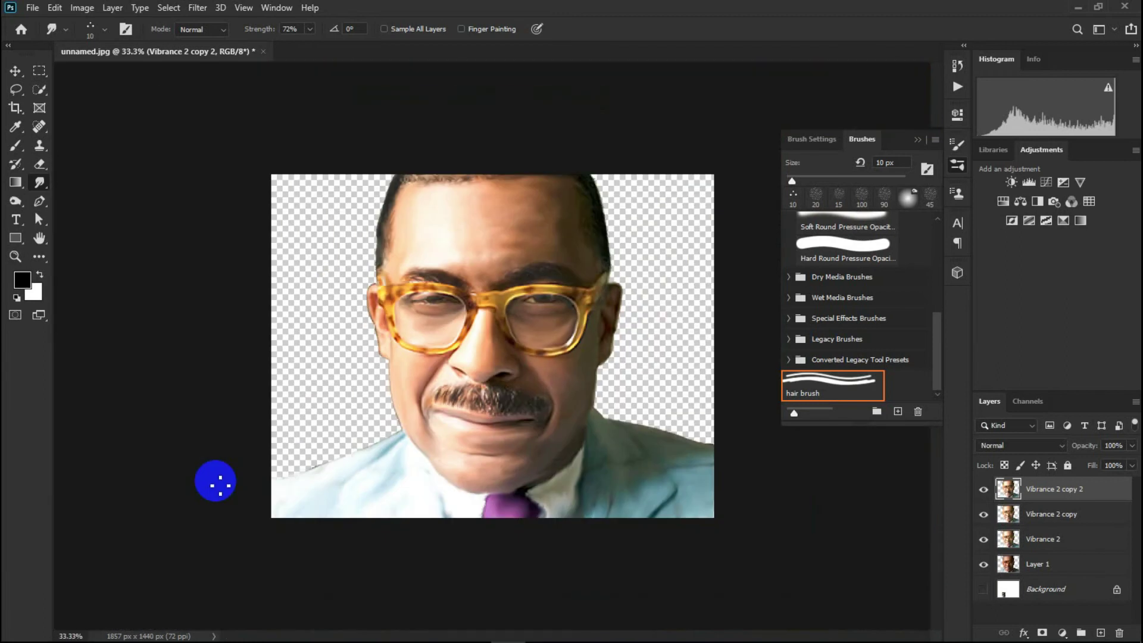
- Select the Background layer and draw a rectangle covering the whole canvas
left_click(16, 70)
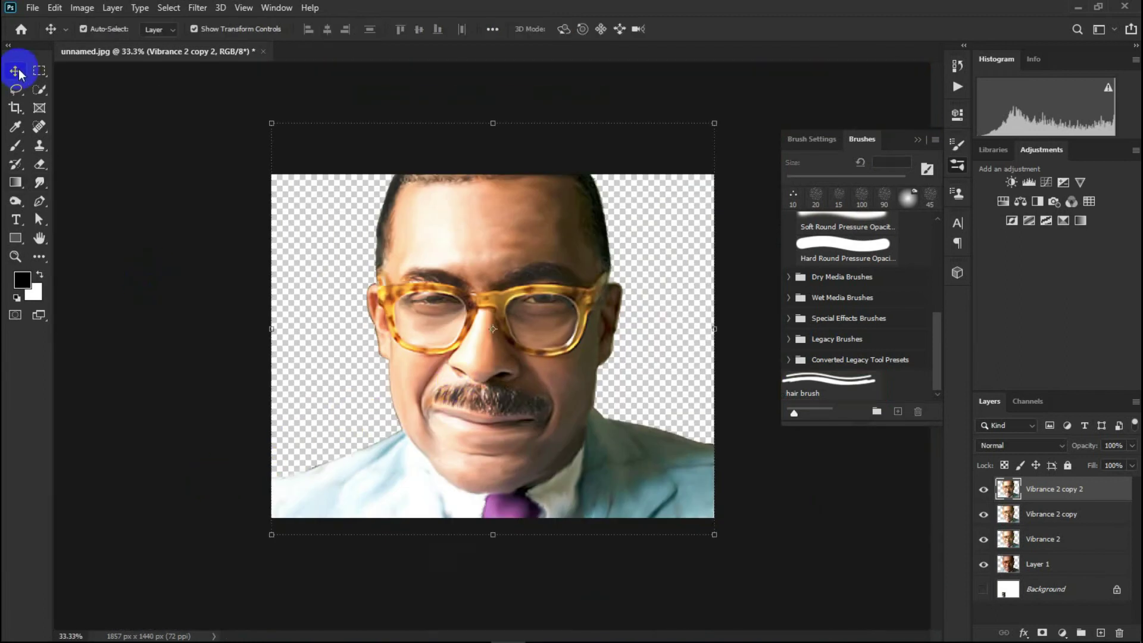
left_click(1012, 589)
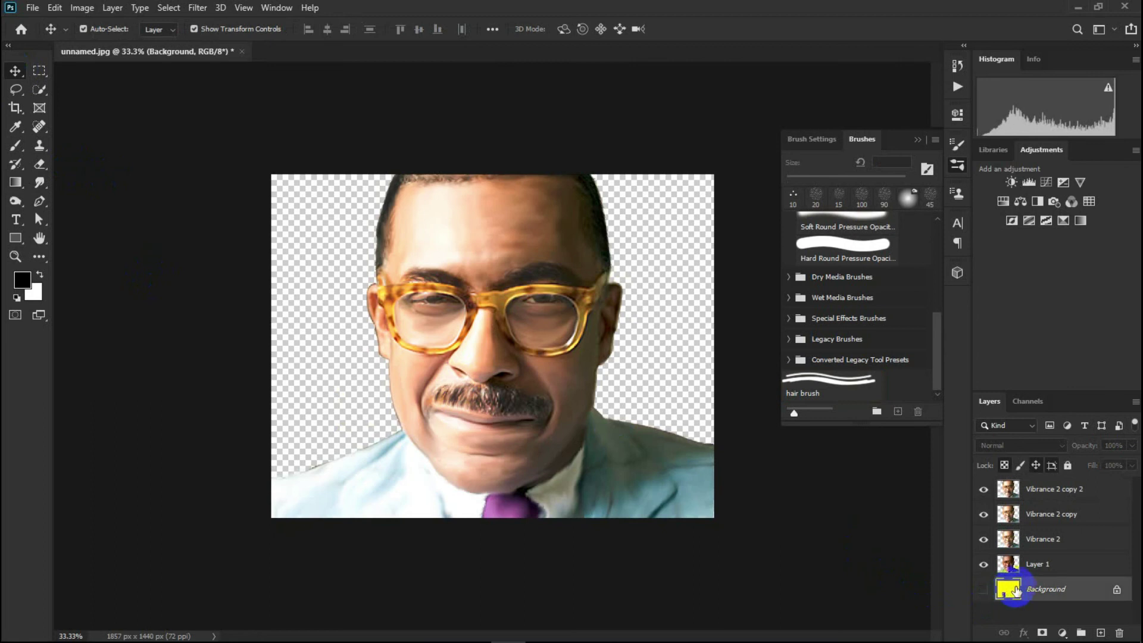
left_click(13, 239)
left_click_drag(265, 167, 723, 524)
- Set Rectangle 1's fill to white and clear the layer selection
left_click(161, 29)
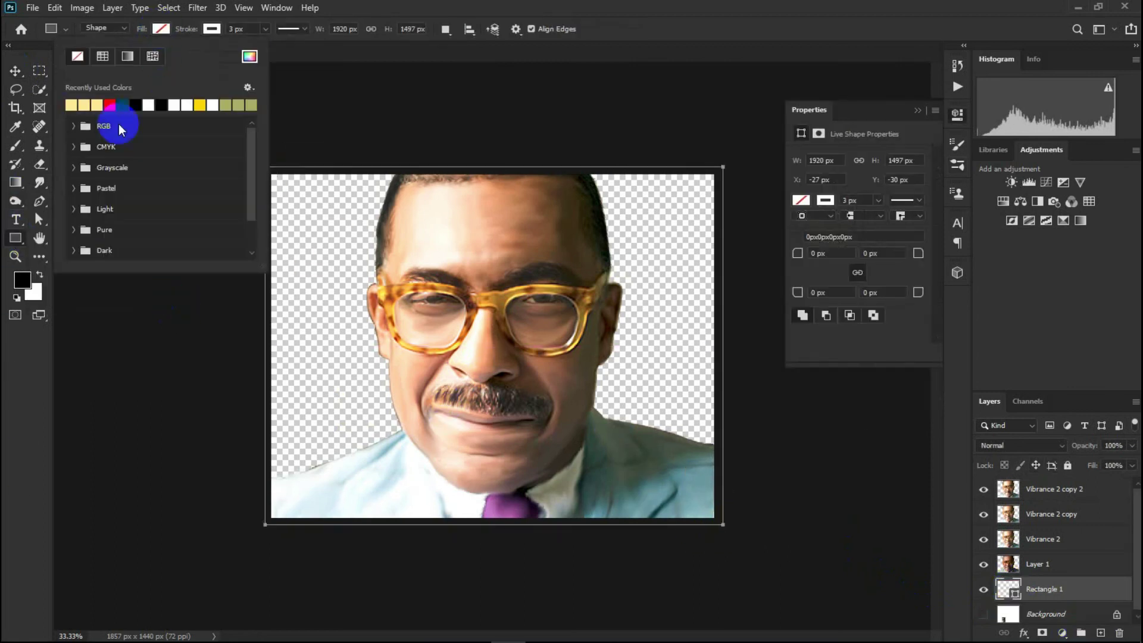
left_click(96, 105)
left_click(122, 105)
left_click(161, 105)
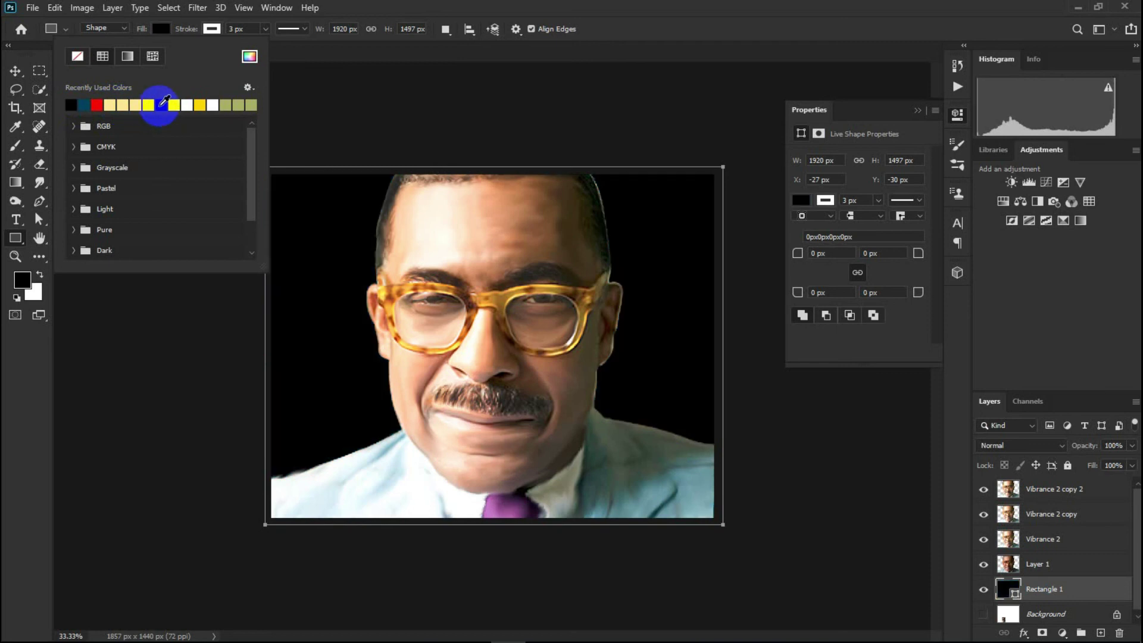
left_click(178, 105)
left_click(15, 71)
left_click(127, 119)
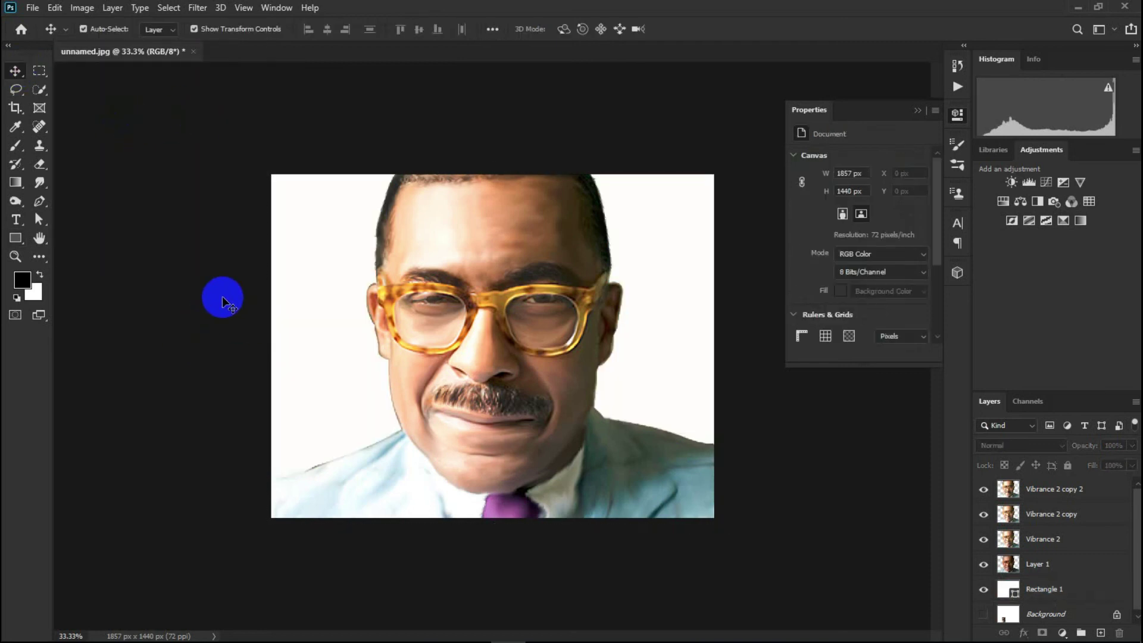
left_click(459, 250)
left_click(178, 173)
- Save the document as Brushy style.psd in the Desktop's Social post folder
key("ctrl+s")
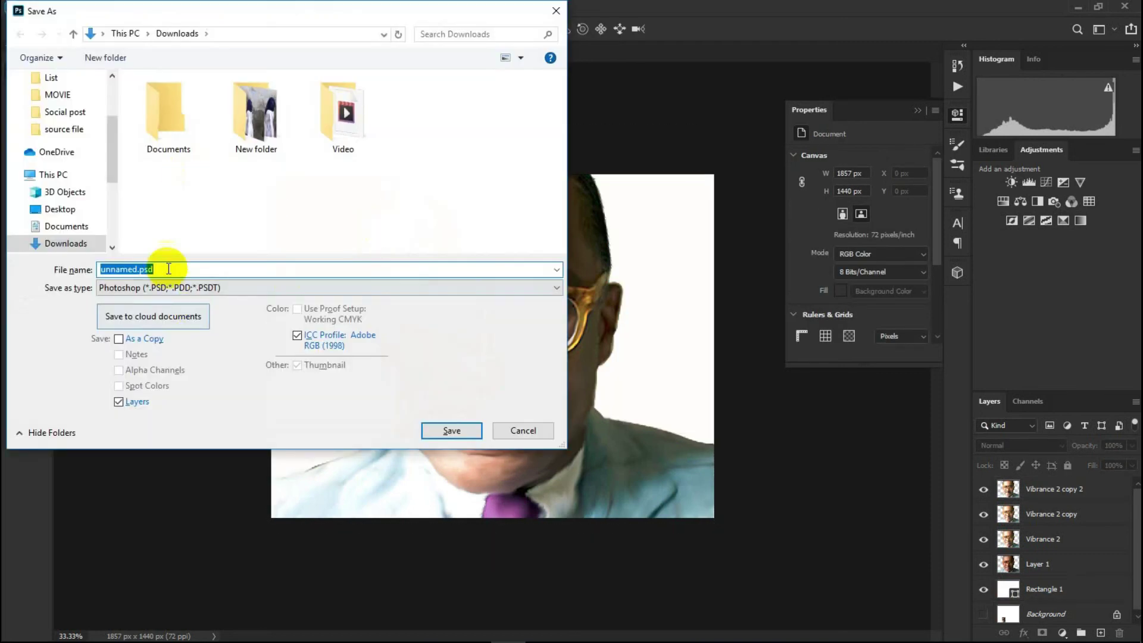
scroll(57, 123, "up", 3)
left_click(56, 105)
scroll(396, 230, "down", 2)
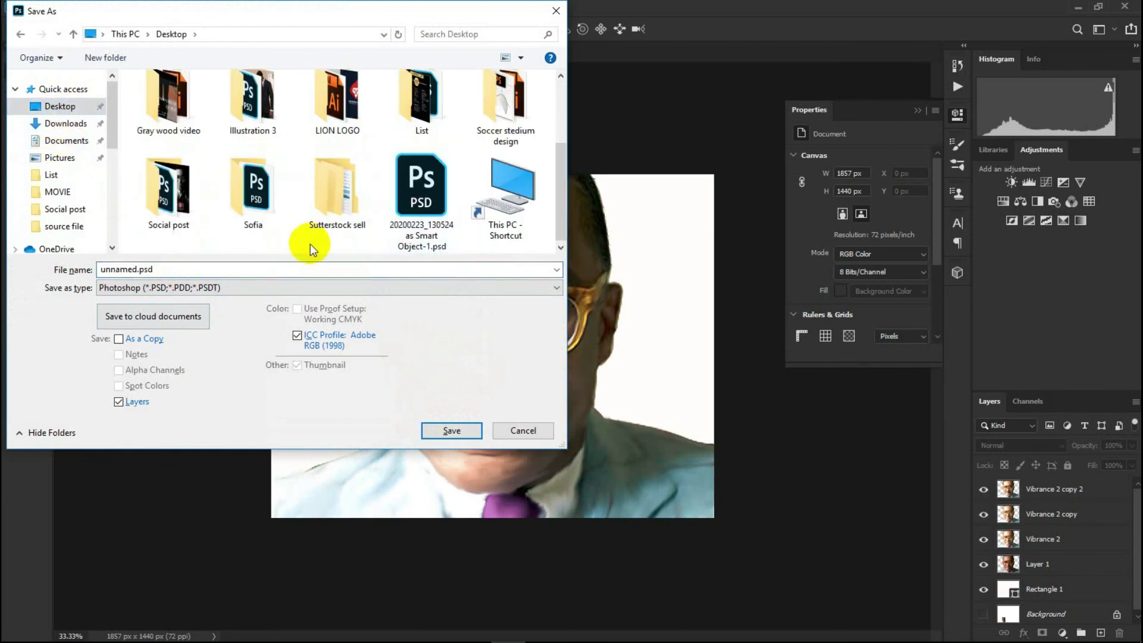
double_click(177, 223)
type("Brushy style")
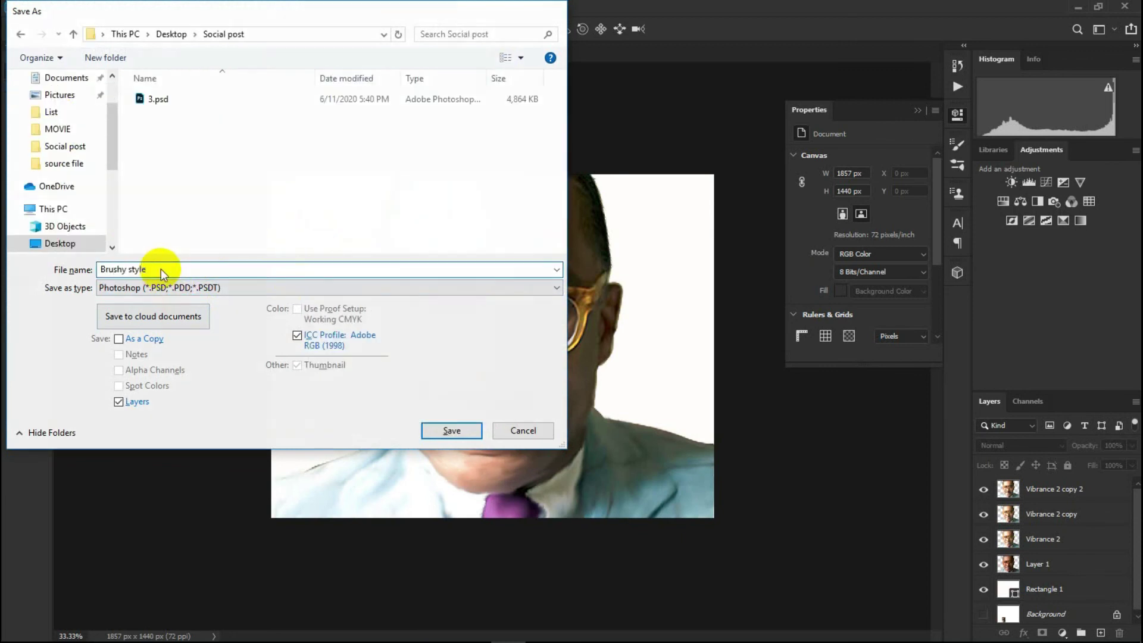
key("Return")
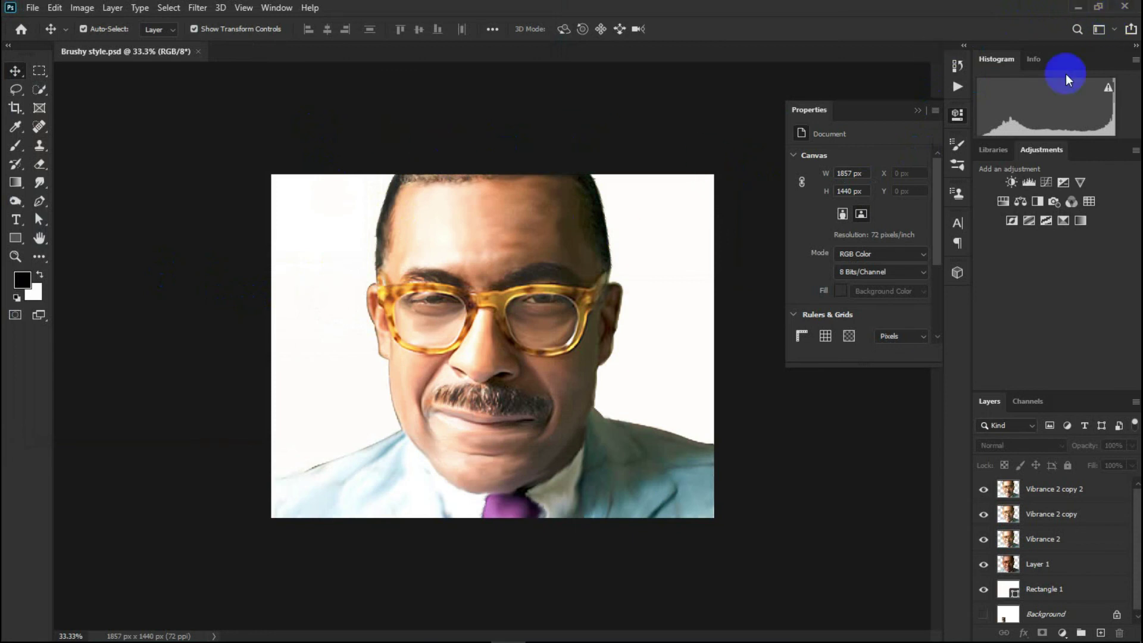
- Undo a stamped layer, then add a Gradient Map and set its dark stop to navy
key("ctrl+shift+alt+e")
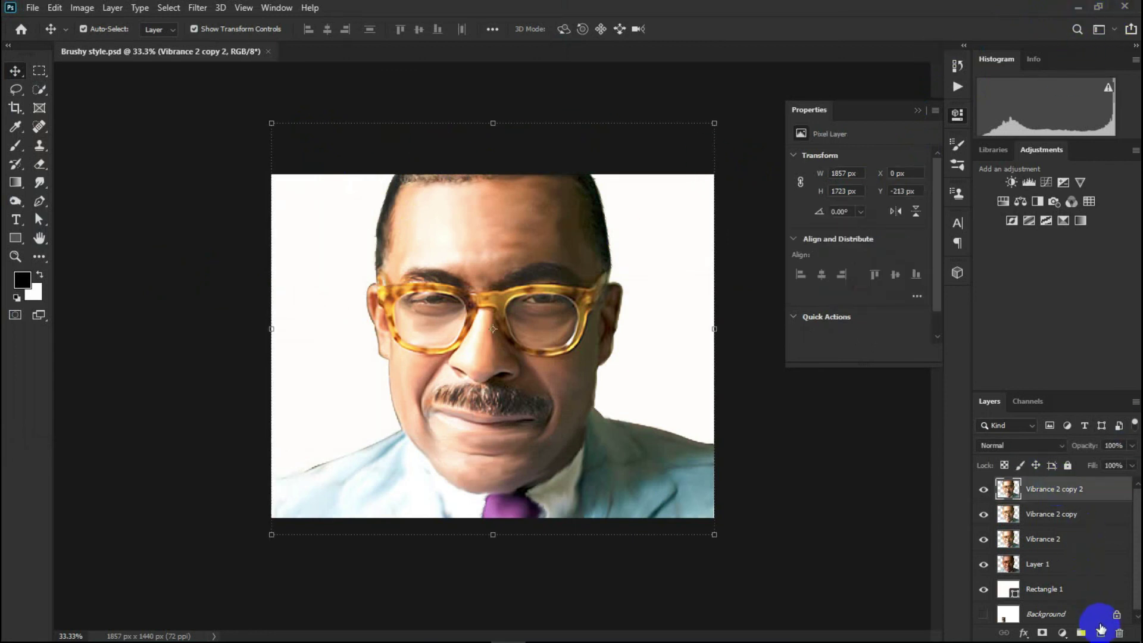
key("ctrl+z")
left_click(1064, 632)
left_click(801, 162)
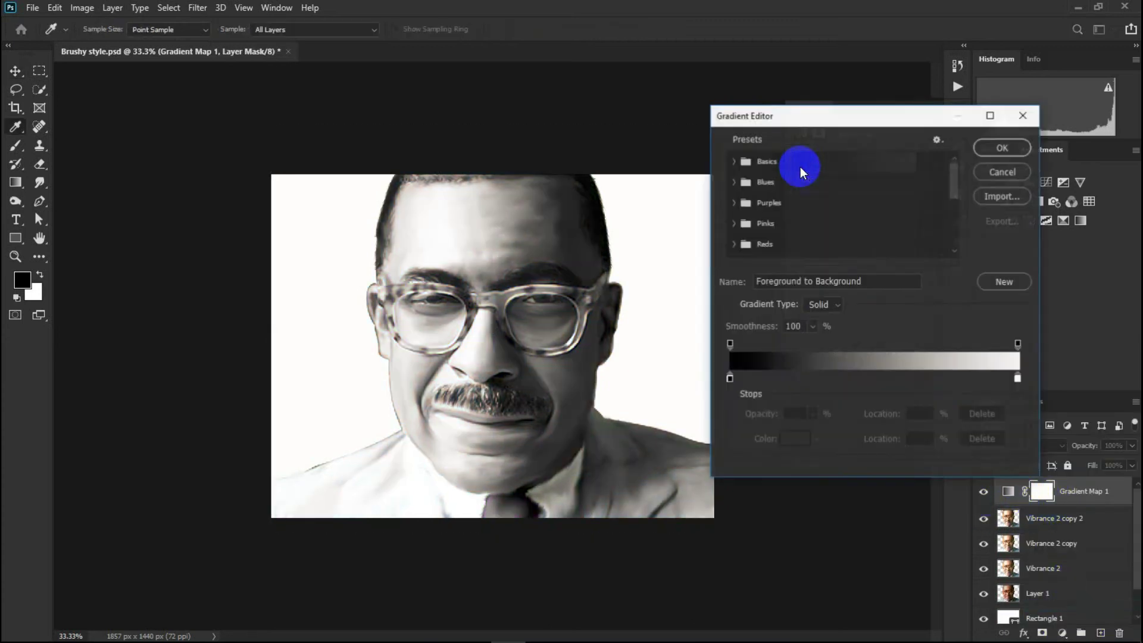
double_click(729, 379)
mouse_move(892, 275)
left_mouse_down()
mouse_move(926, 263)
mouse_move(934, 323)
left_mouse_up()
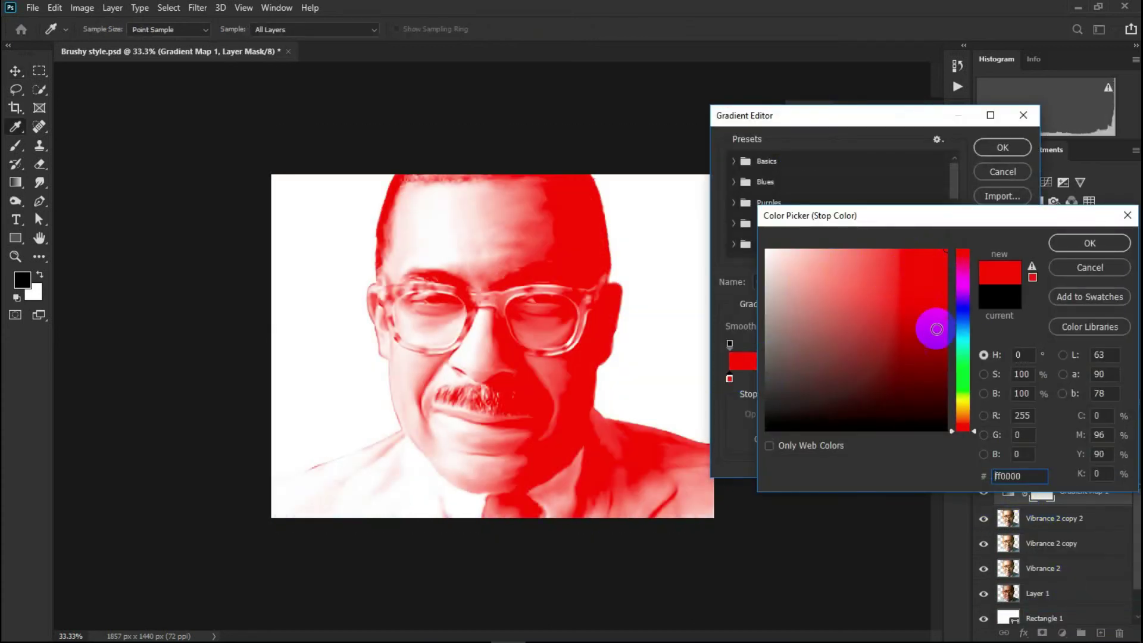
left_click_drag(960, 392, 962, 327)
left_click(933, 391)
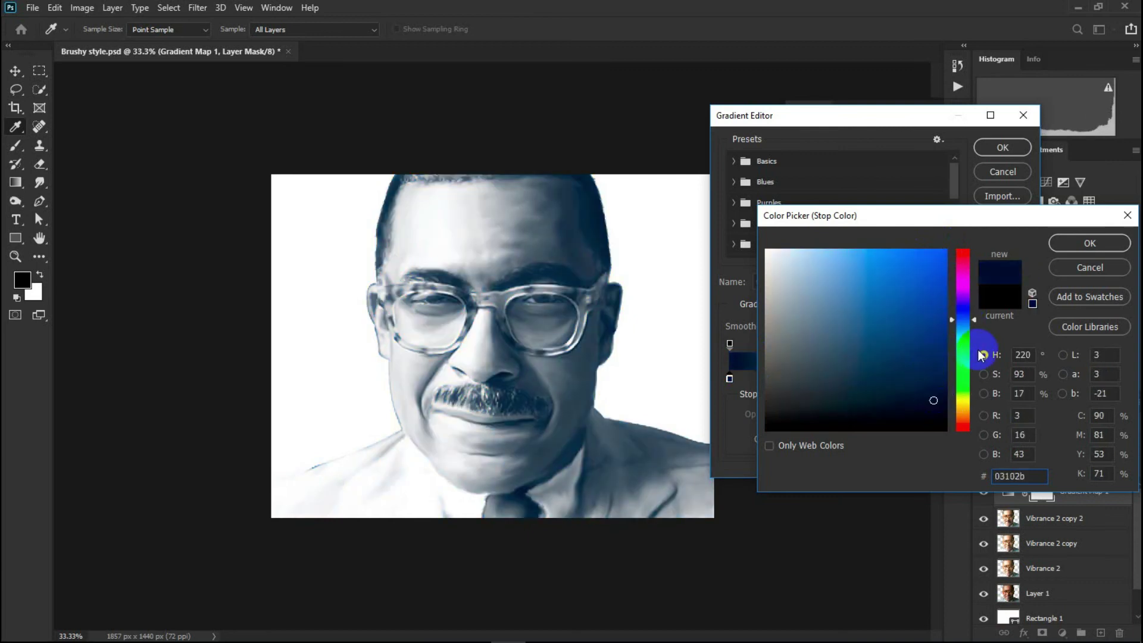
key("Return")
- Try a light blue middle stop, discard the gradient map, and create empty Layer 2
double_click(864, 380)
left_click(837, 280)
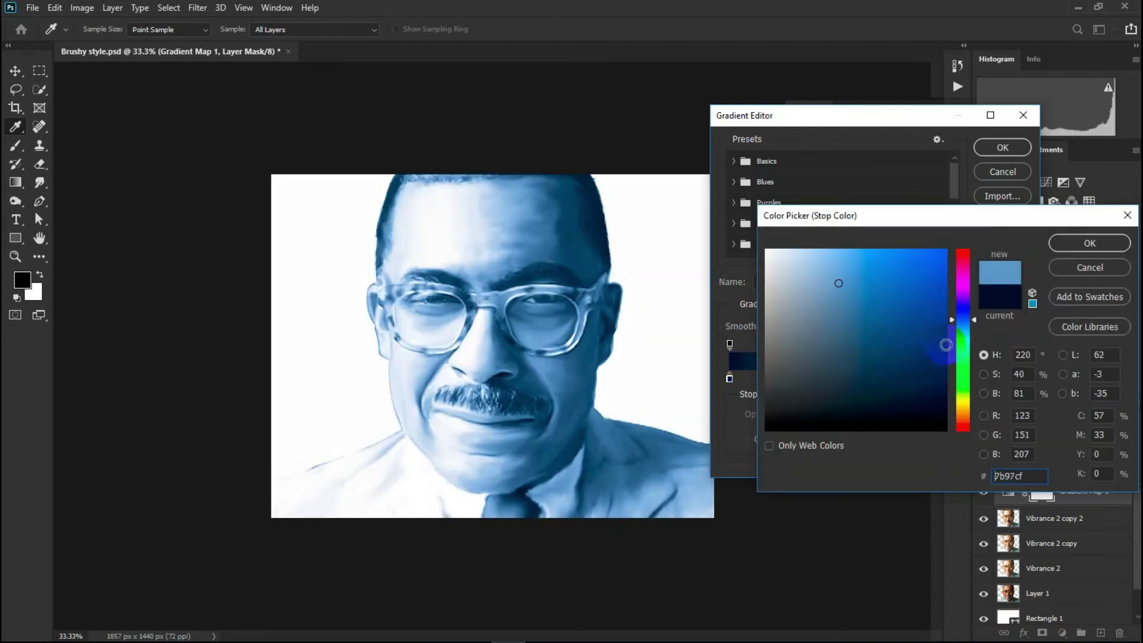
left_click_drag(962, 331, 966, 386)
left_click(923, 251)
left_click(1089, 268)
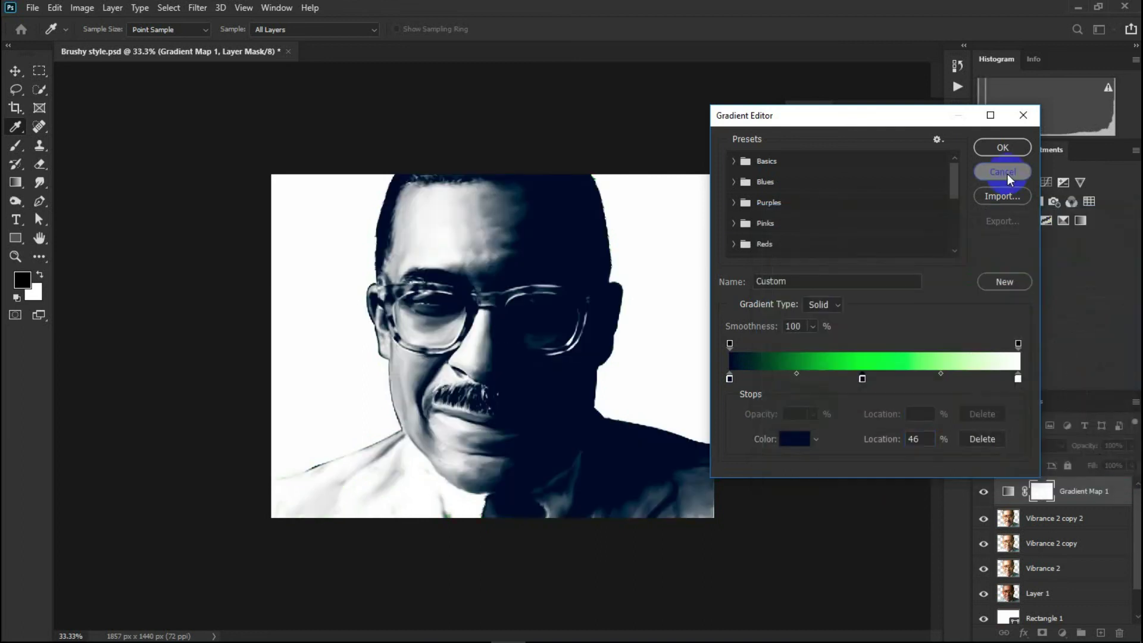
left_click(1003, 172)
left_click(1035, 489)
left_click(1100, 632)
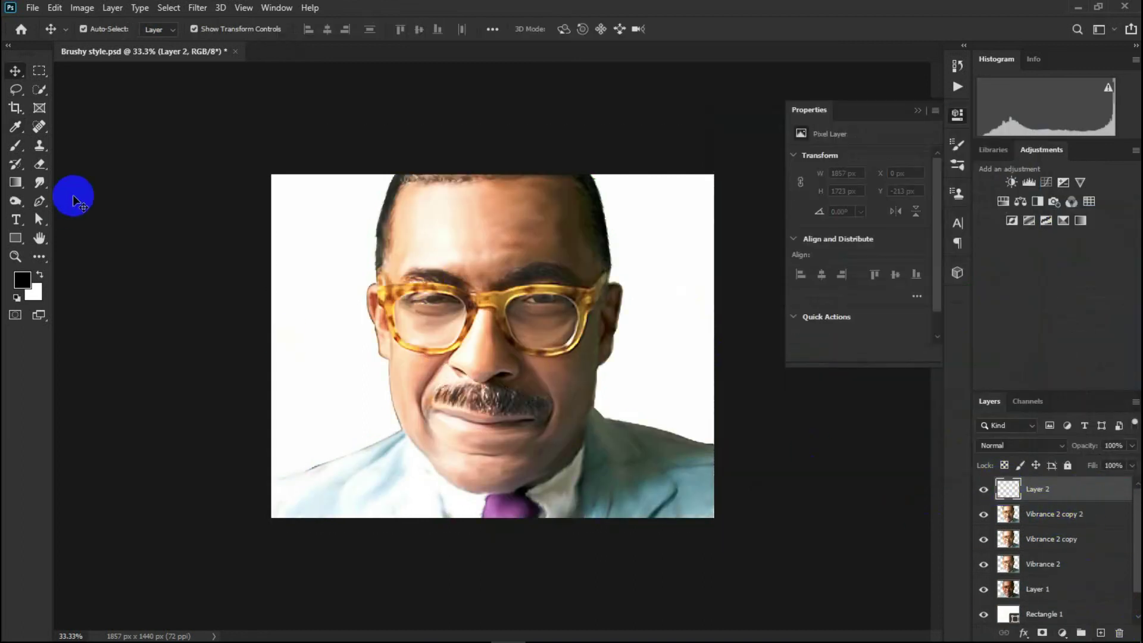
- Pick a bright blue paint colour and brush a trial wash left of the head, then undo it
left_click(9, 146)
left_click(22, 279)
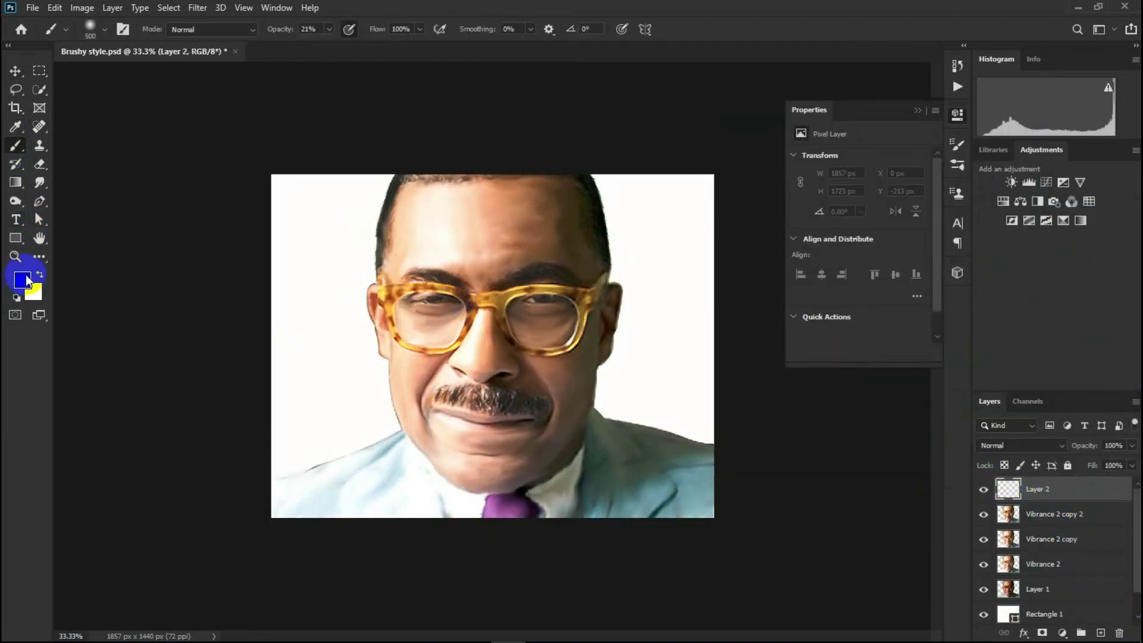
left_click(875, 281)
left_click(936, 271)
left_click(962, 322)
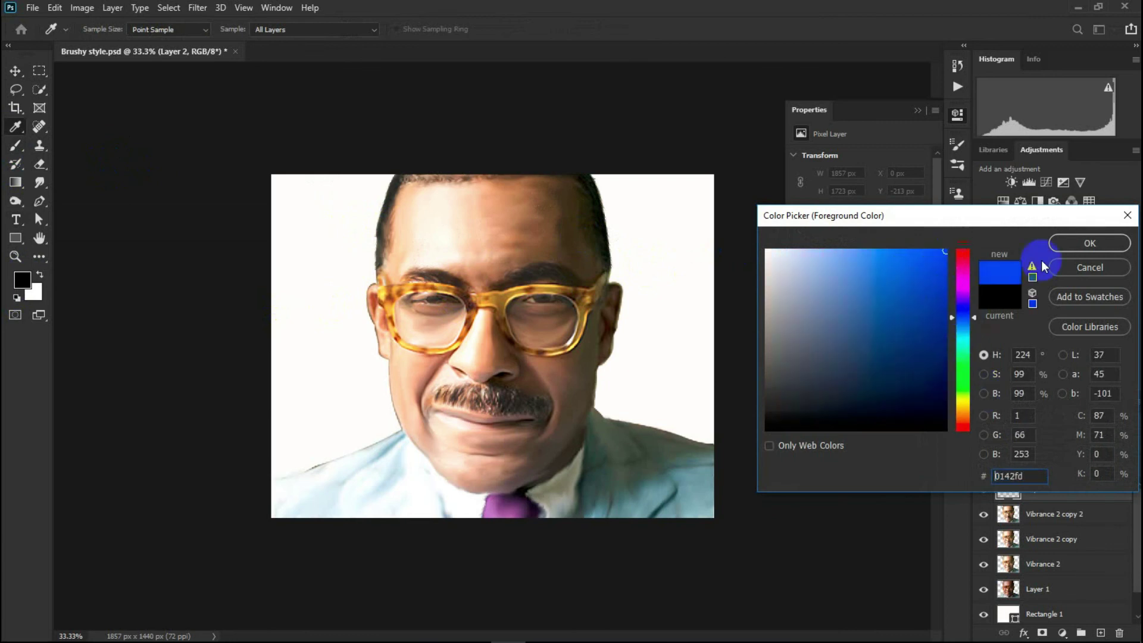
left_click(1089, 242)
left_click_drag(387, 275, 356, 240)
key("ctrl+z")
- At 100% brush opacity, paint blue strokes around the head, sides and bottom of the portrait
left_click(329, 29)
key("0")
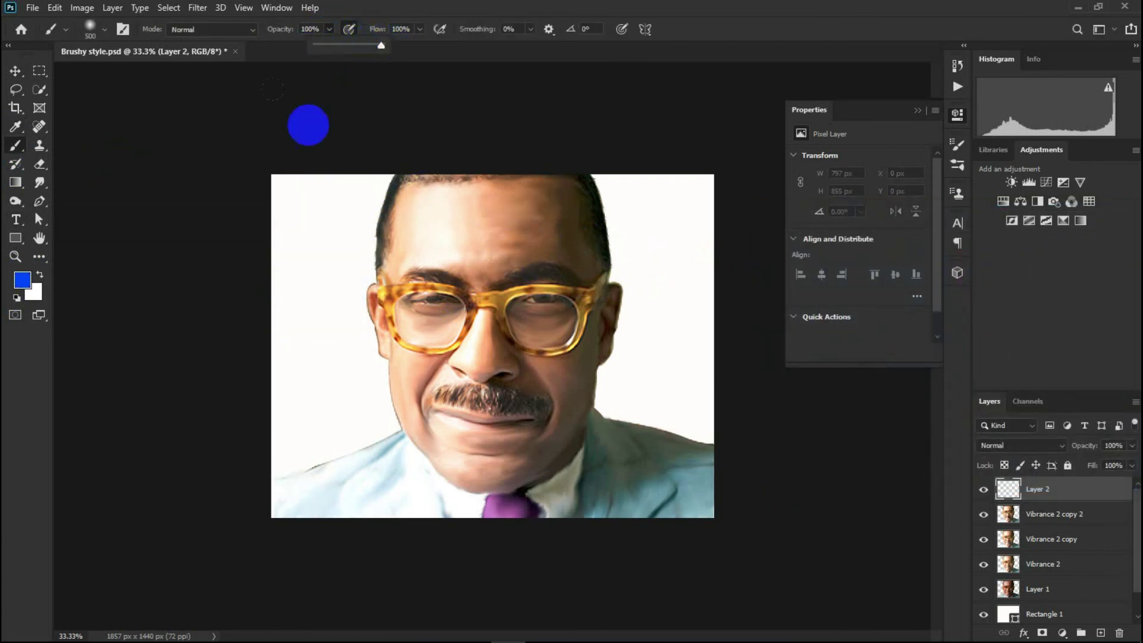
mouse_move(473, 202)
left_mouse_down()
mouse_move(551, 166)
mouse_move(617, 433)
mouse_move(726, 536)
left_mouse_up()
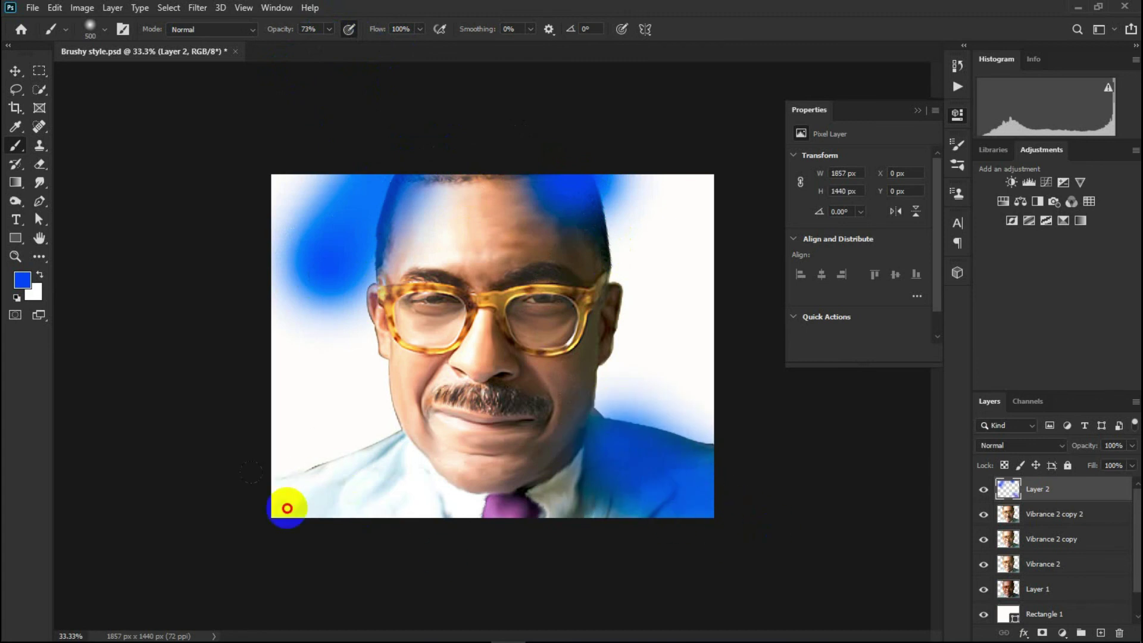
left_click_drag(288, 502, 326, 485)
left_click_drag(506, 491, 462, 453)
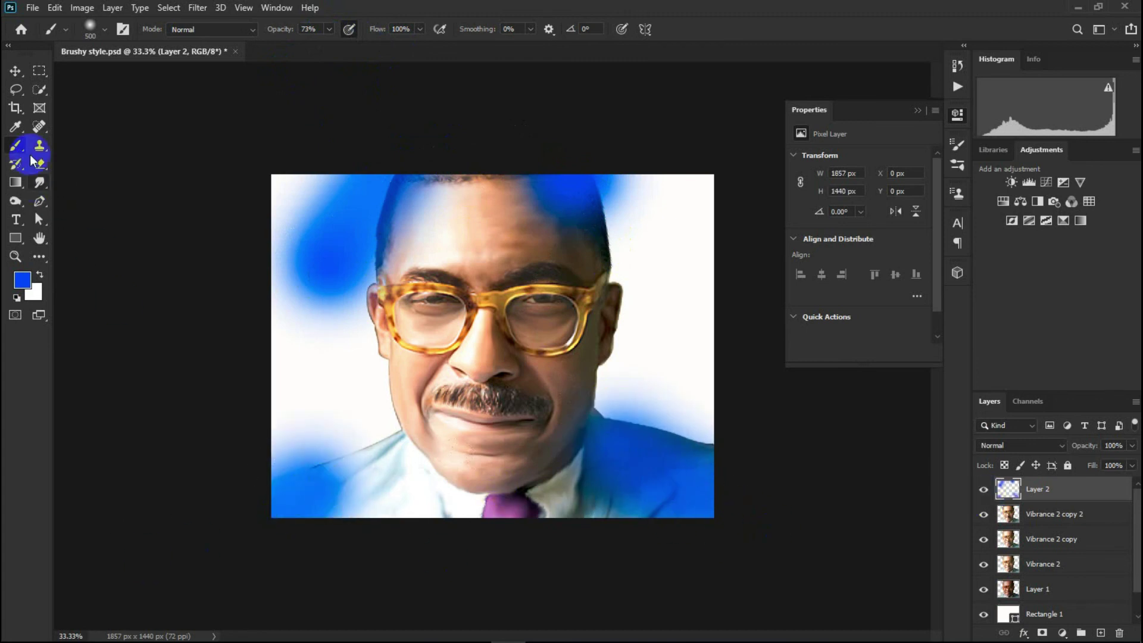
- Switch the paint colour to yellow and brush a soft stroke over the head
left_click(22, 280)
left_click_drag(962, 357, 963, 401)
left_click(1091, 243)
left_click_drag(476, 226, 356, 595)
- Cycle through Layer 2's blend modes, including Linear Burn, and settle on Soft Light
left_click(1021, 445)
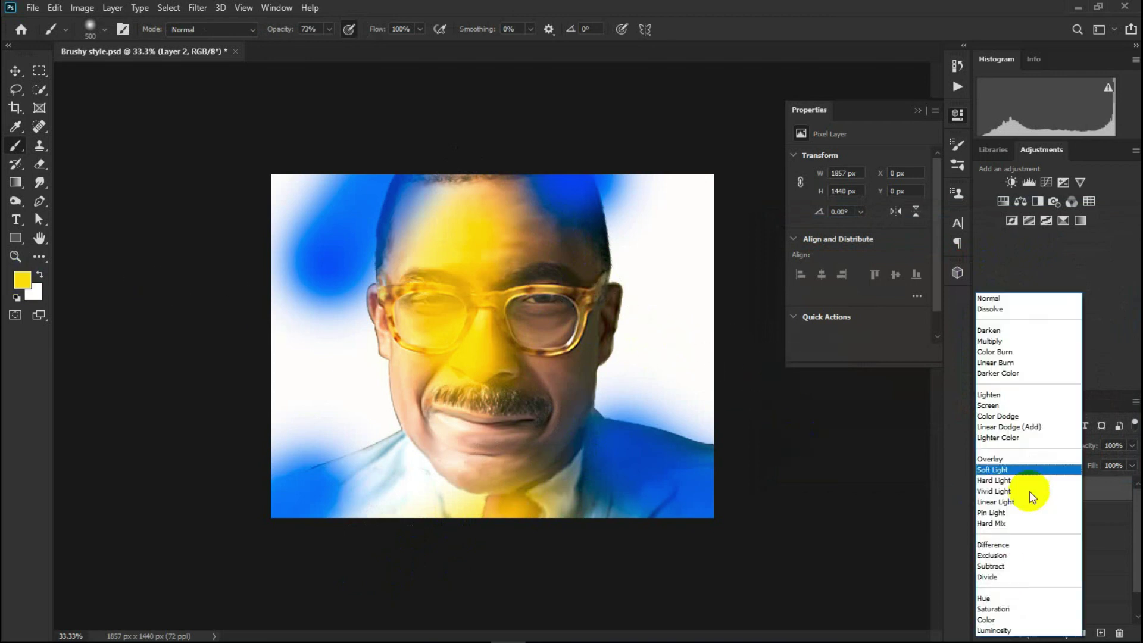
left_click(1032, 498)
key("Down")
key("Down")
key("Down")
key("Down")
key("Down")
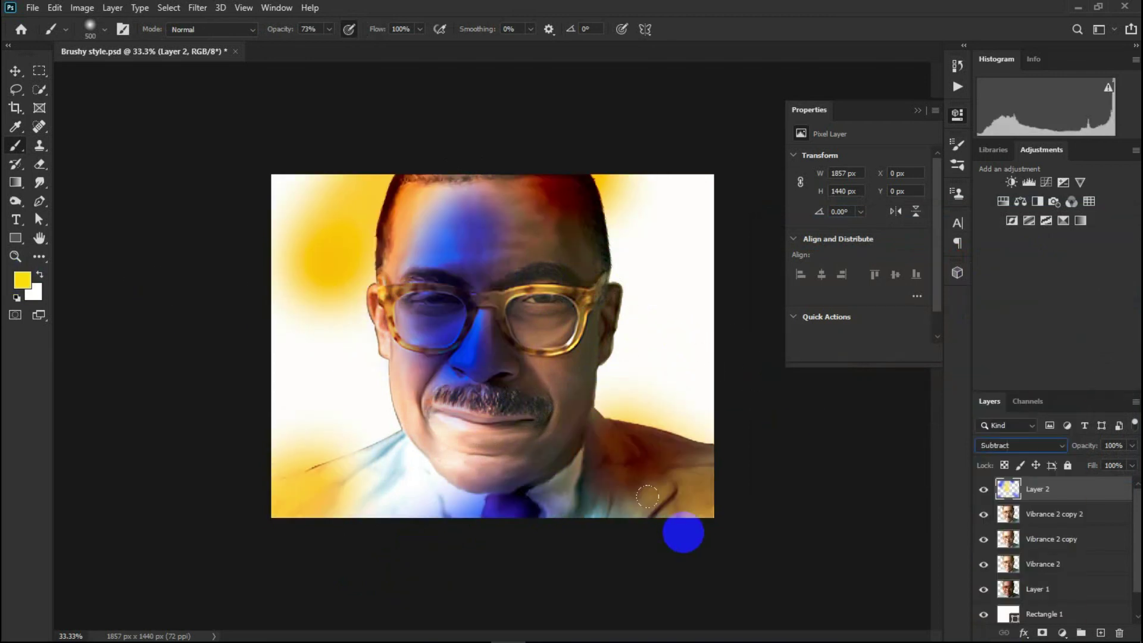
key("Up")
key("Up")
key("Up")
key("Up")
key("Up")
key("Up")
key("Up")
key("Up")
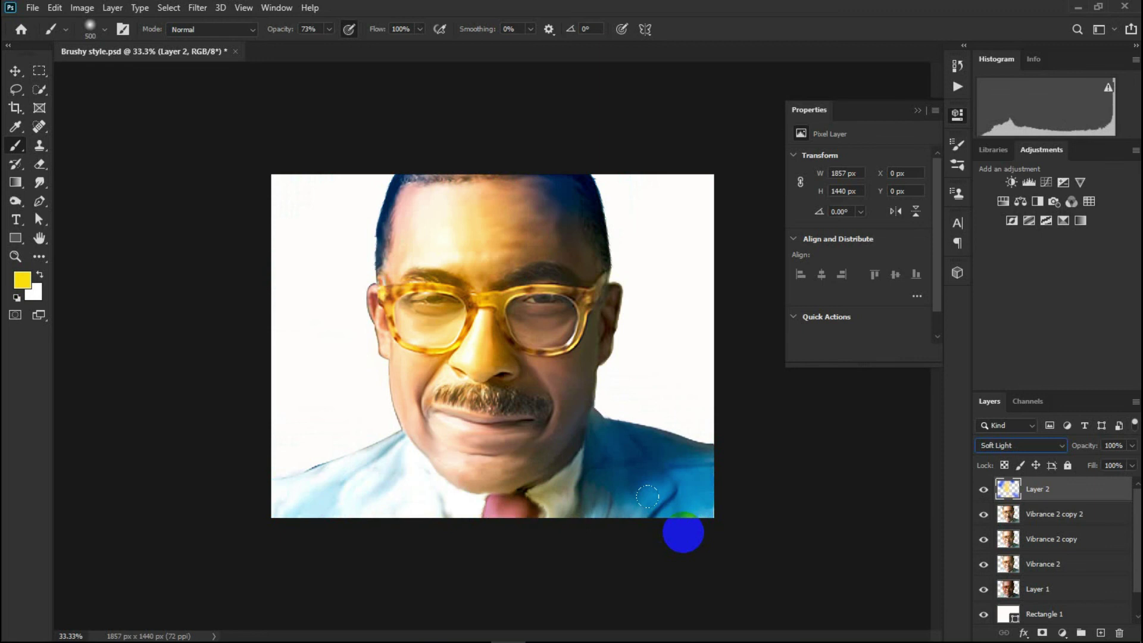
key("Up")
key("Up")
key("Up")
key("Up")
key("Up")
key("Up")
key("Up")
key("Up")
key("Up")
key("Up")
key("Down")
key("Up")
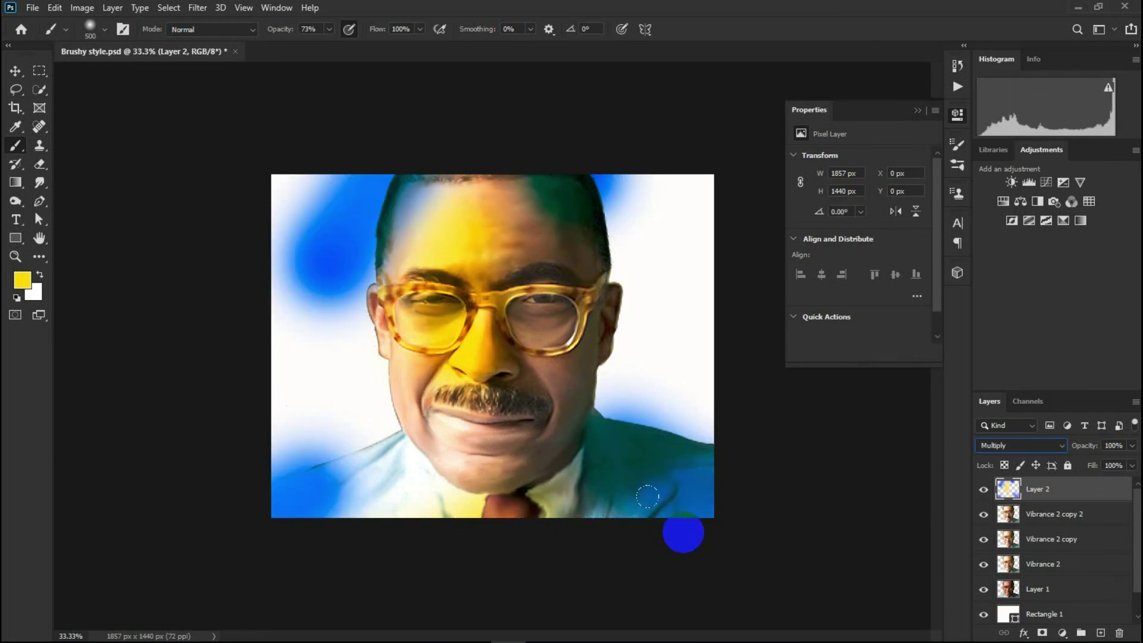
key("Down")
key("Down")
key("Down")
key("Down")
key("Down")
key("Down")
key("Down")
key("Down")
key("Down")
key("Down")
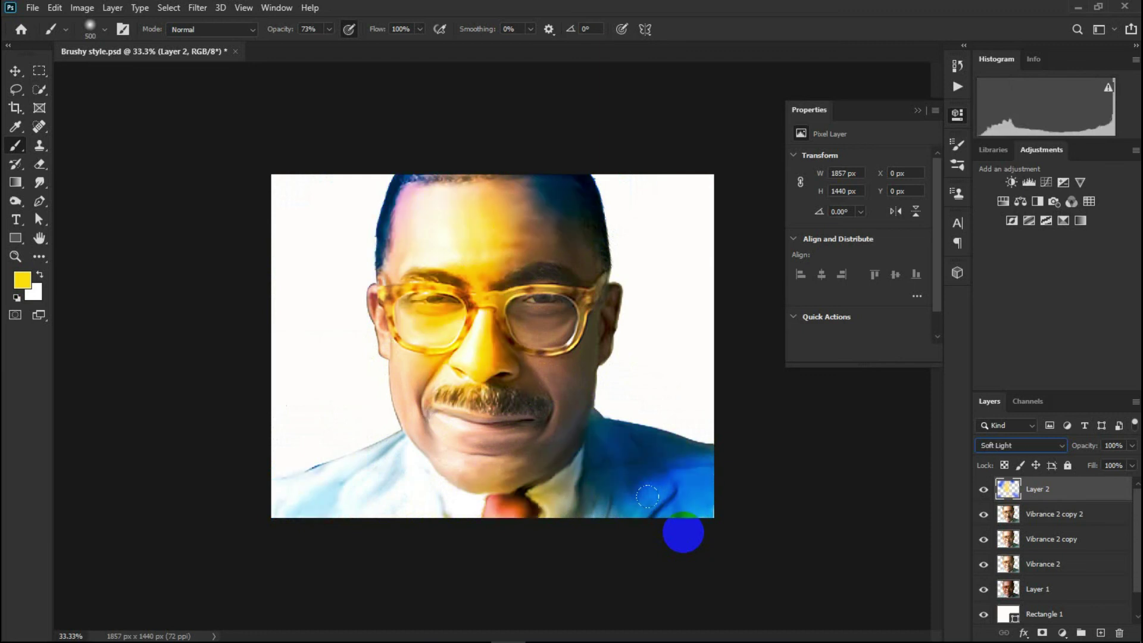
key("Down")
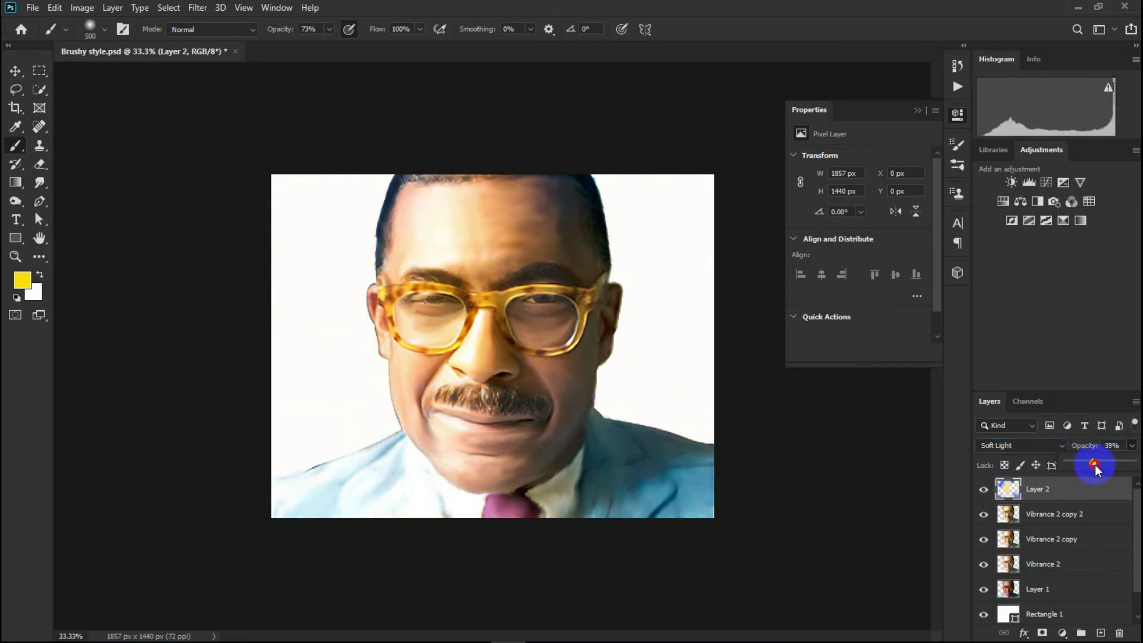
- Try merging Layer 2 with Vibrance 2 copy 2, undo the merge, deselect layers and zoom in
left_click(1033, 513, "shift")
key("ctrl+e")
key("ctrl+z")
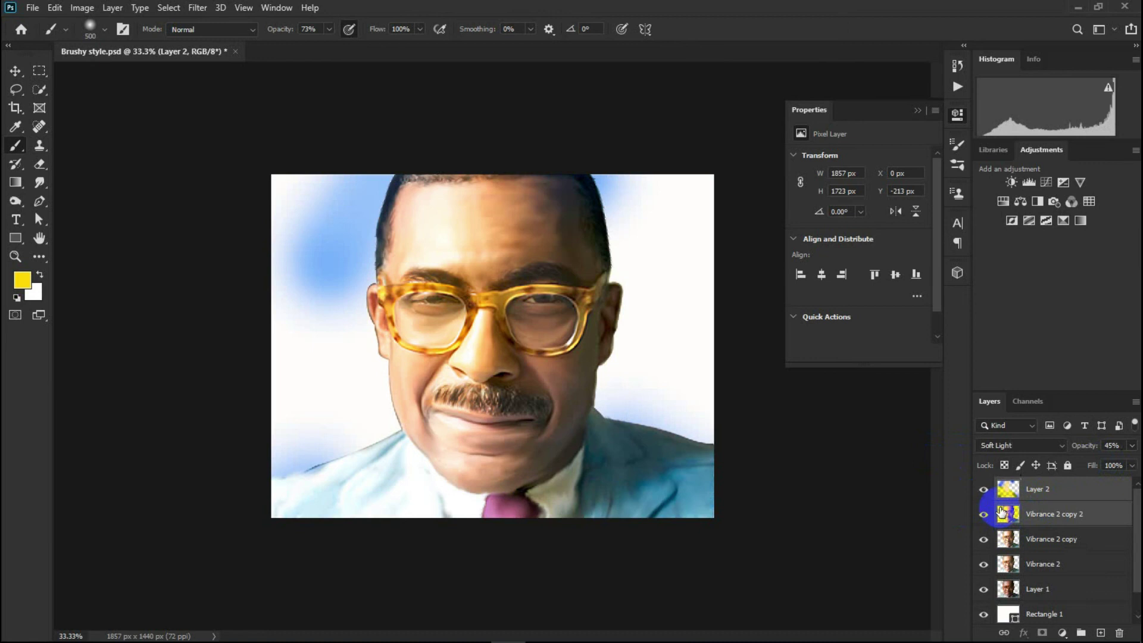
left_click(15, 71)
left_click(781, 462)
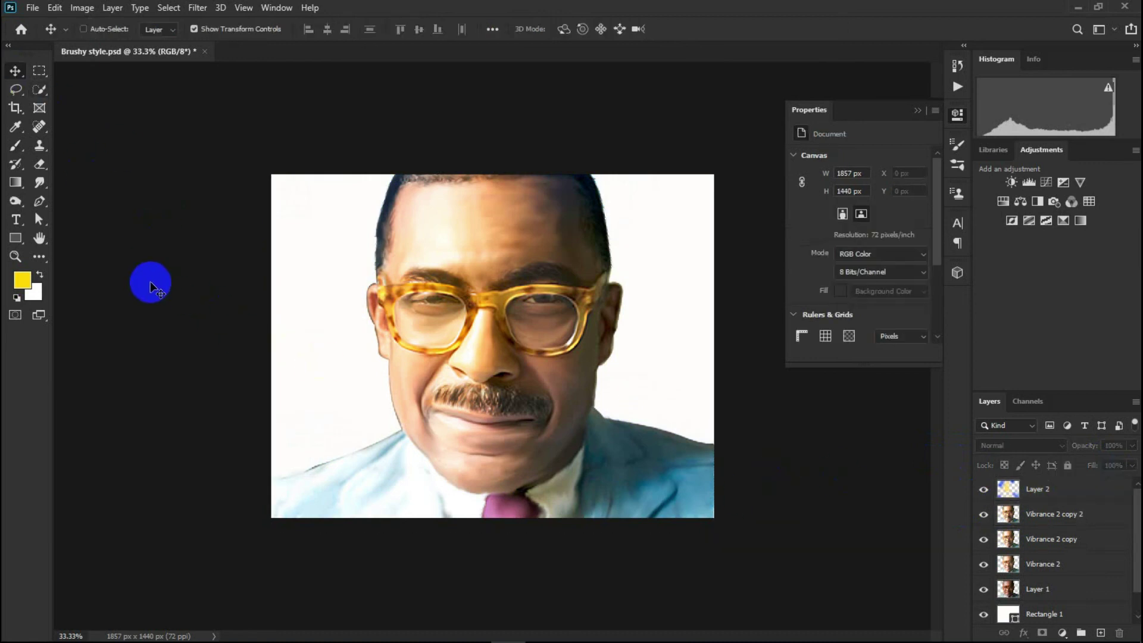
key("ctrl+plus")
key("ctrl+plus")
- On Vibrance 2 copy 2, hide the three layers below and smear the left cheek edge using a 15 px Smudge brush
left_click(1007, 514)
left_click_drag(983, 539, 984, 589)
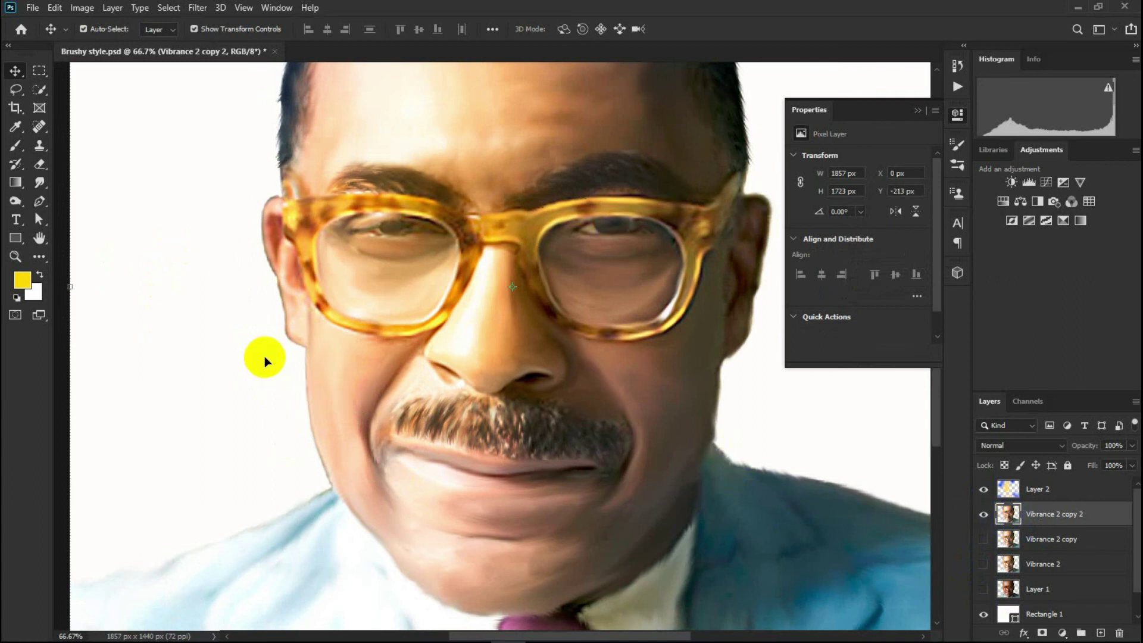
left_click(39, 182)
left_click(952, 176)
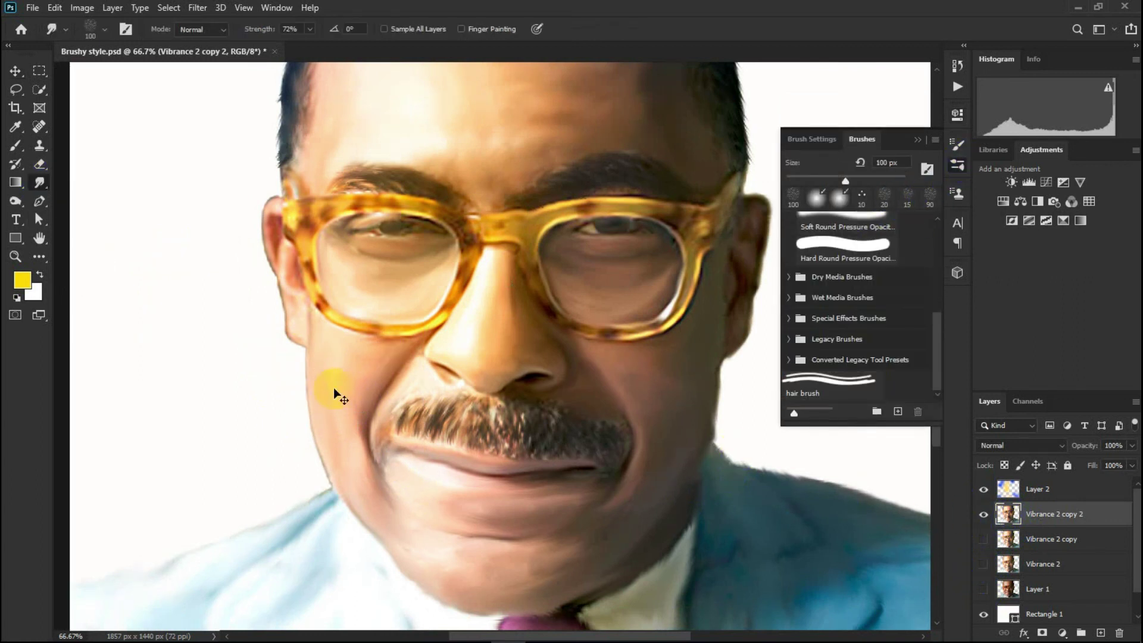
scroll(333, 393, "up", 3)
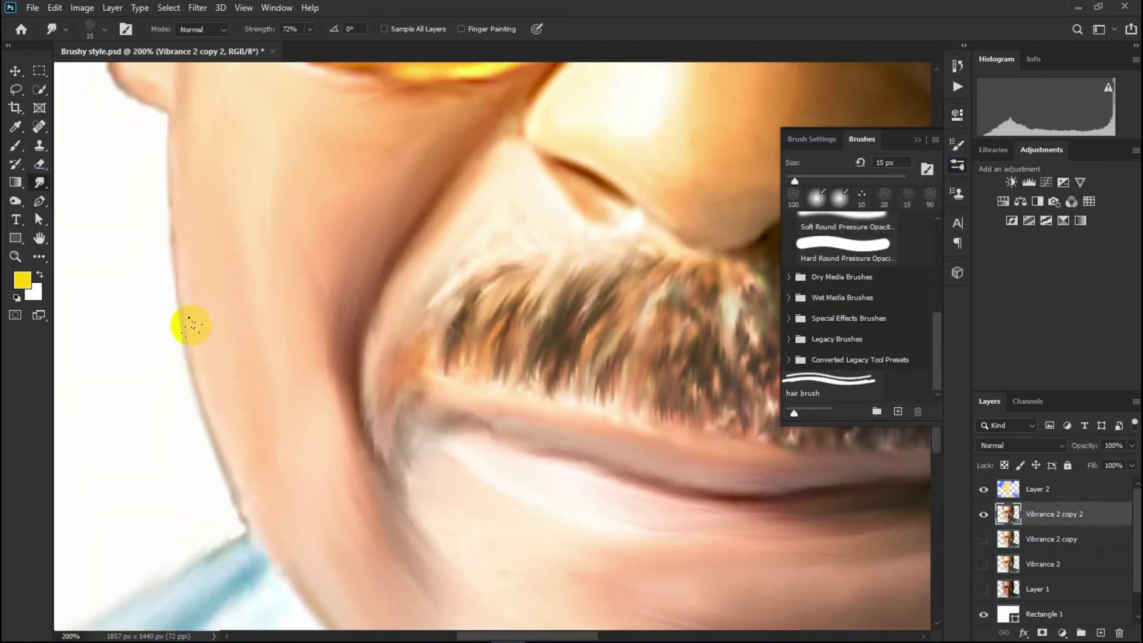
left_click_drag(168, 163, 172, 227)
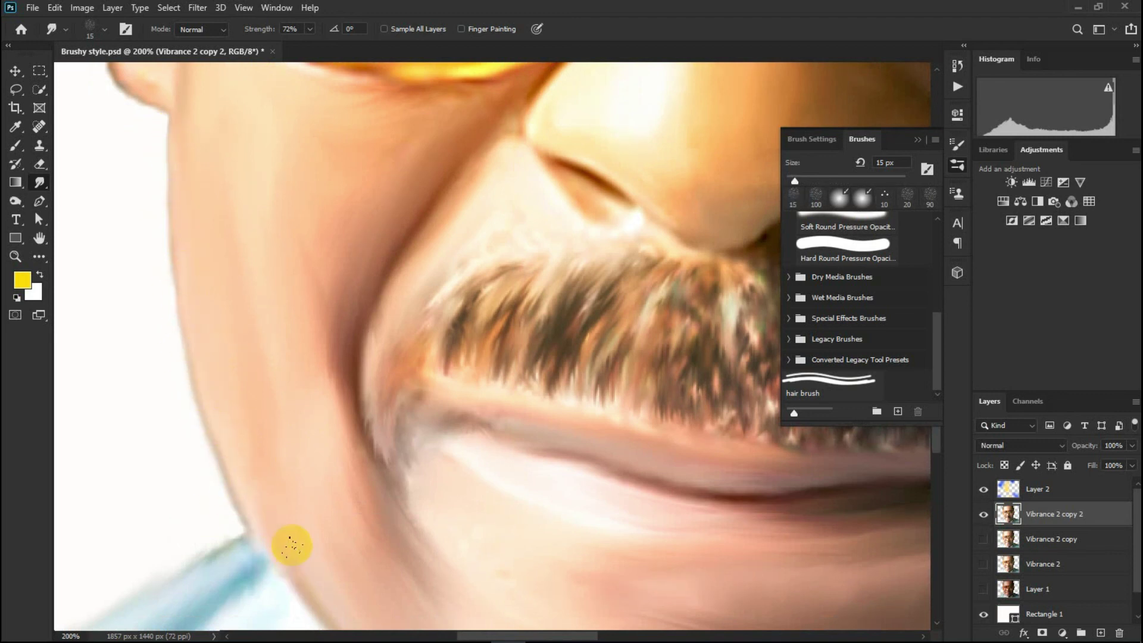
scroll(279, 440, "down", 2)
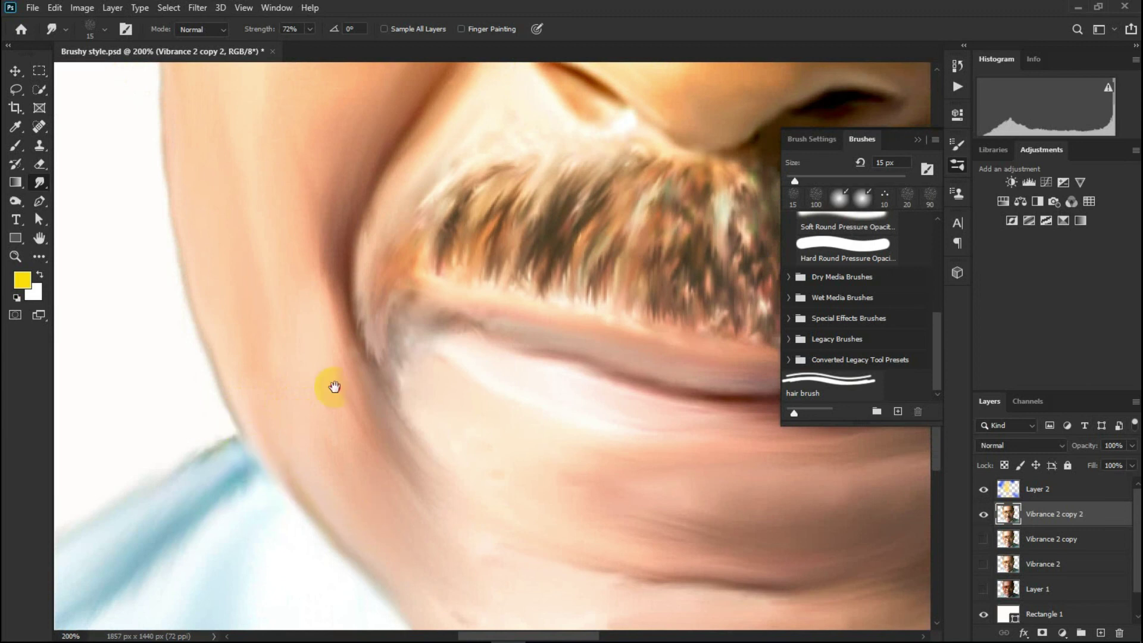
scroll(334, 387, "down", 3)
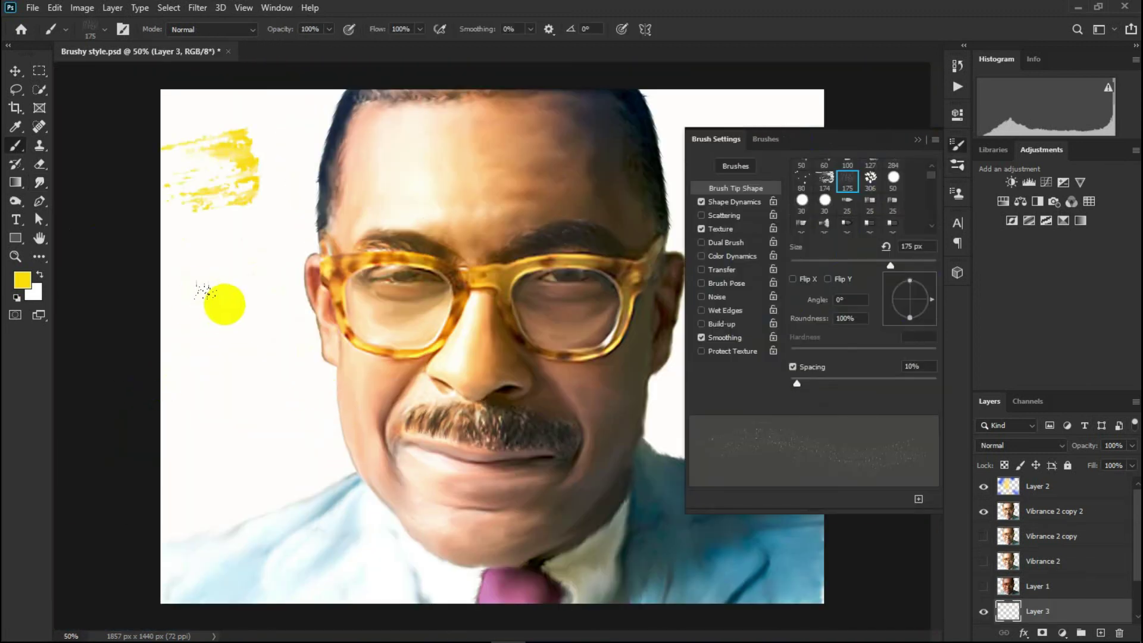
- Paint yellow textured strokes on the left, right and lower-left background with 306 and 175 px tips
left_click(870, 177)
key("ctrl+z")
key("ctrl+z")
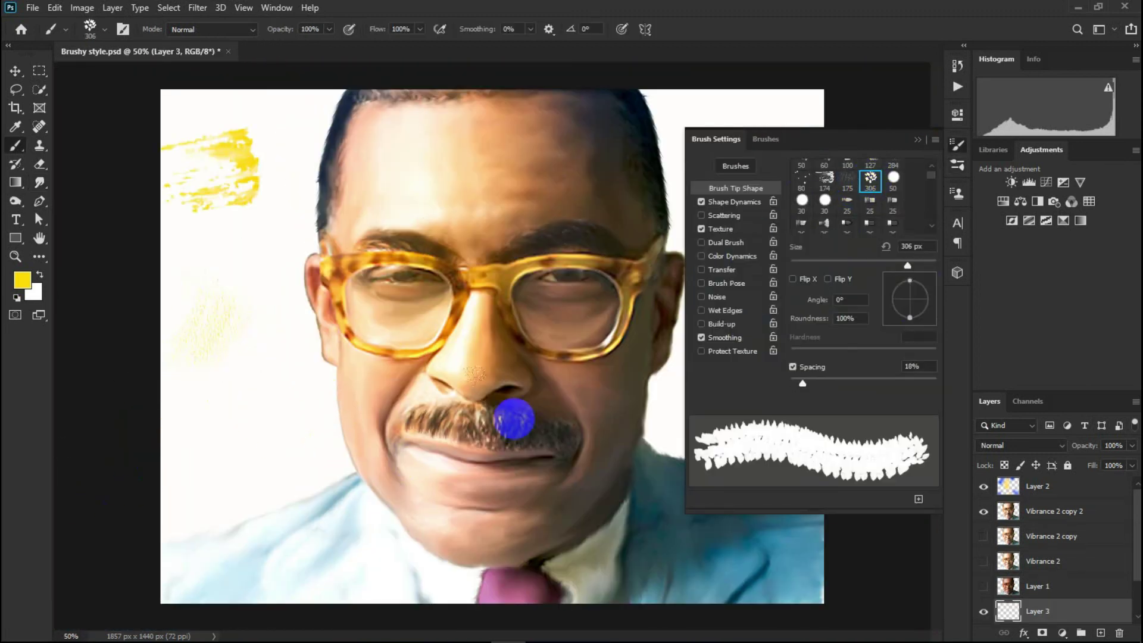
left_click(826, 179)
left_click_drag(203, 238, 170, 244)
left_click(917, 139)
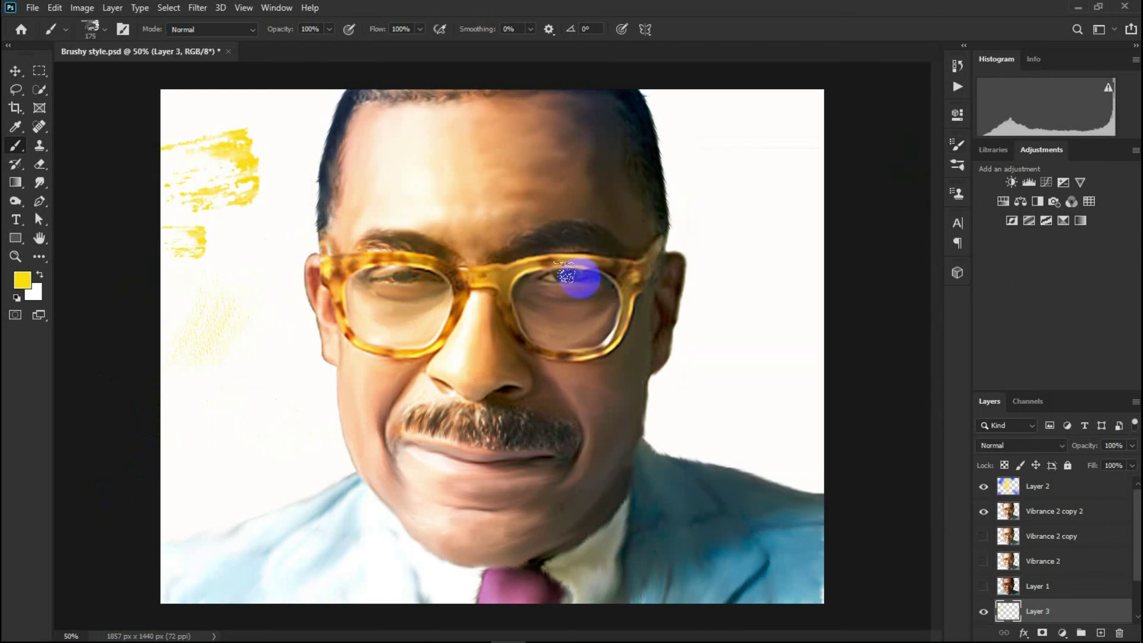
key("bracketright")
key("bracketright")
key("bracketright")
left_click(676, 263)
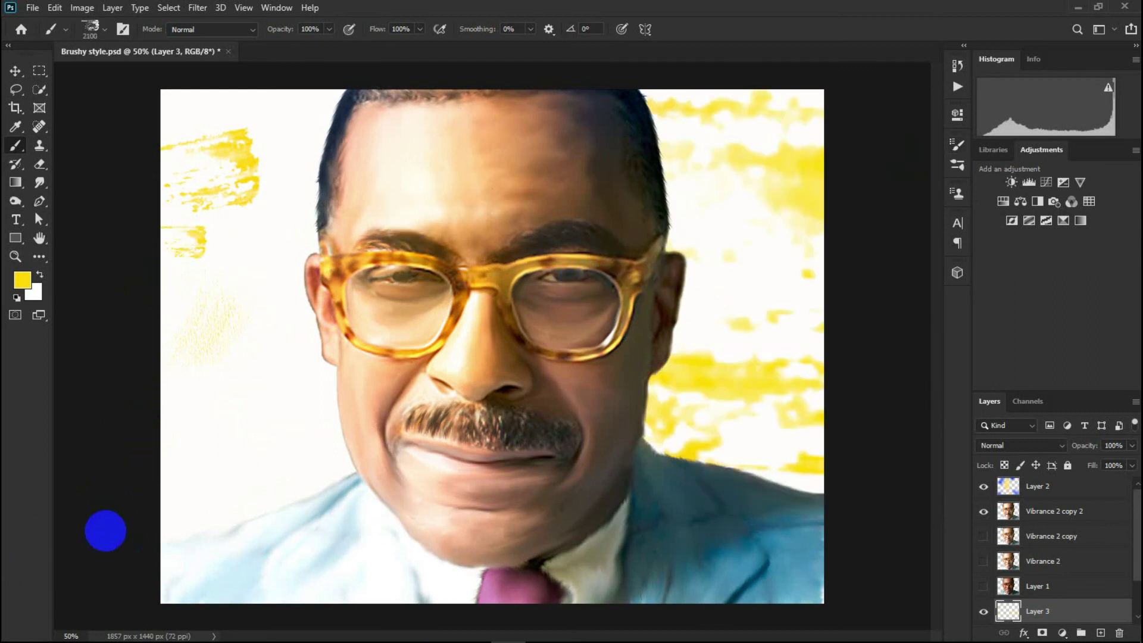
key("bracketleft")
key("bracketleft")
left_click_drag(126, 528, 119, 555)
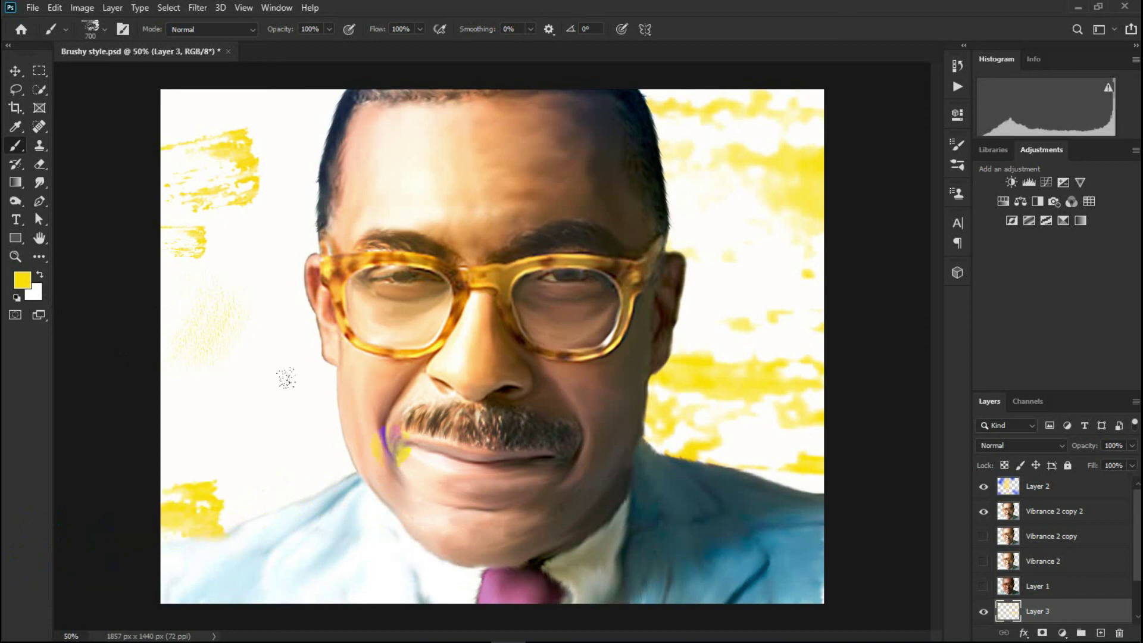
- Zoom out to the whole canvas, deselect Layer 3 and bring up the File > Open dialog
left_click(16, 70)
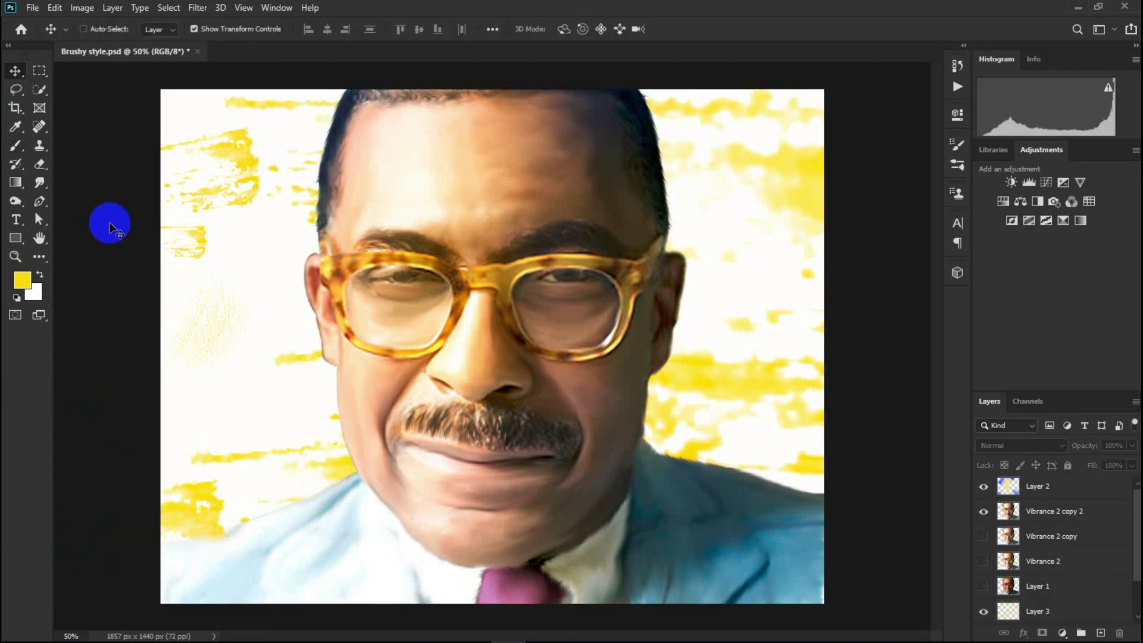
key("ctrl+minus")
left_click(158, 222)
left_click(33, 7)
left_click(48, 37)
- Open the orange paper texture image from the Background folder on Local Disk (D:)
scroll(76, 191, "down", 2)
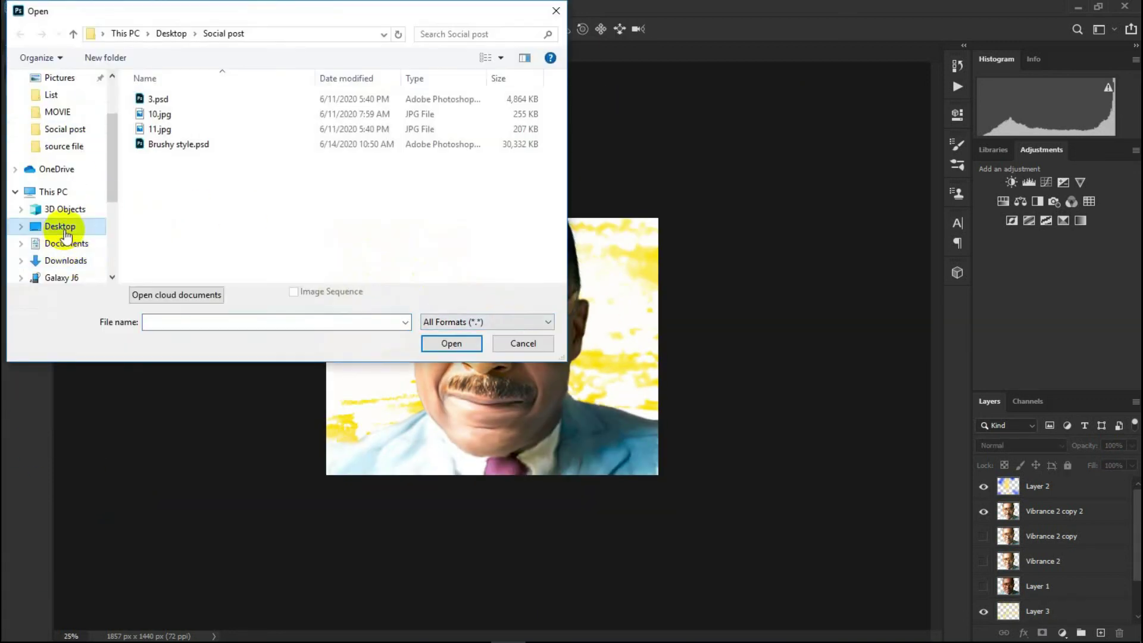
scroll(60, 229, "down", 3)
left_click(74, 233)
double_click(160, 98)
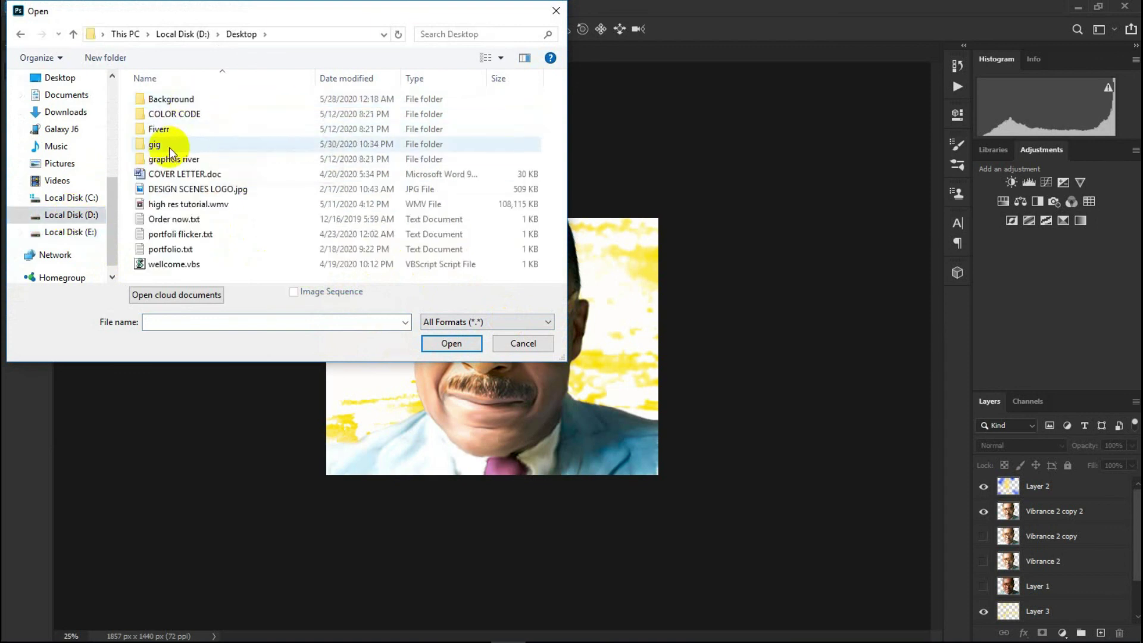
scroll(378, 224, "down", 5)
left_click(419, 209)
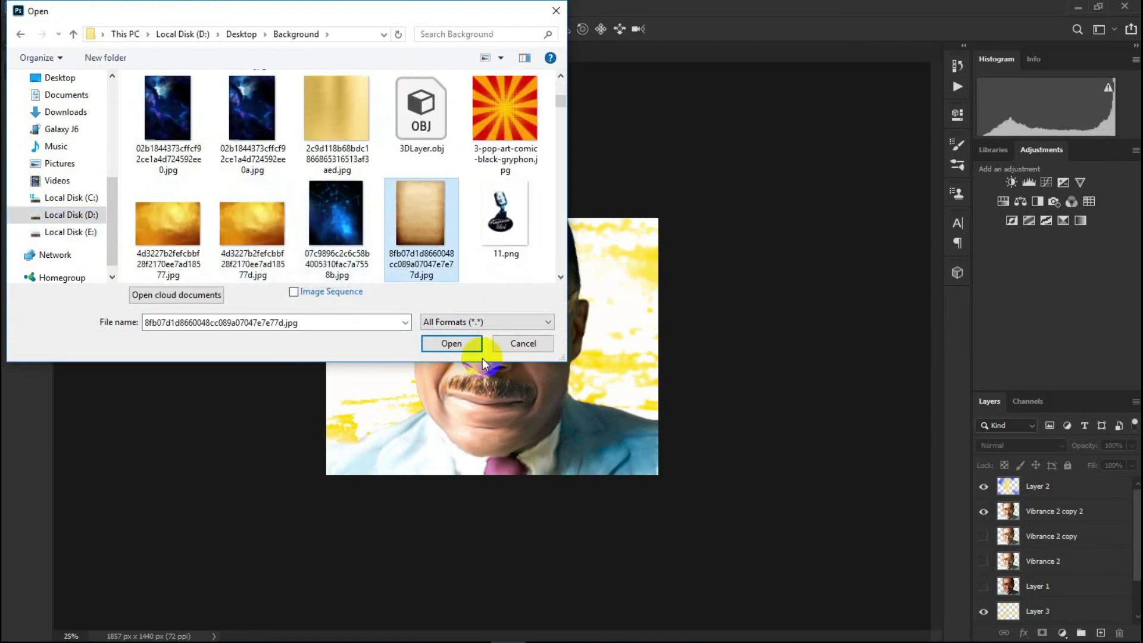
left_click(451, 343)
- Unlock the texture, place it in Brushy style rotated 90° and scaled, under Vibrance 2, with Layer 2 hidden
double_click(1068, 491)
left_click(684, 189)
left_click_drag(459, 196, 483, 364)
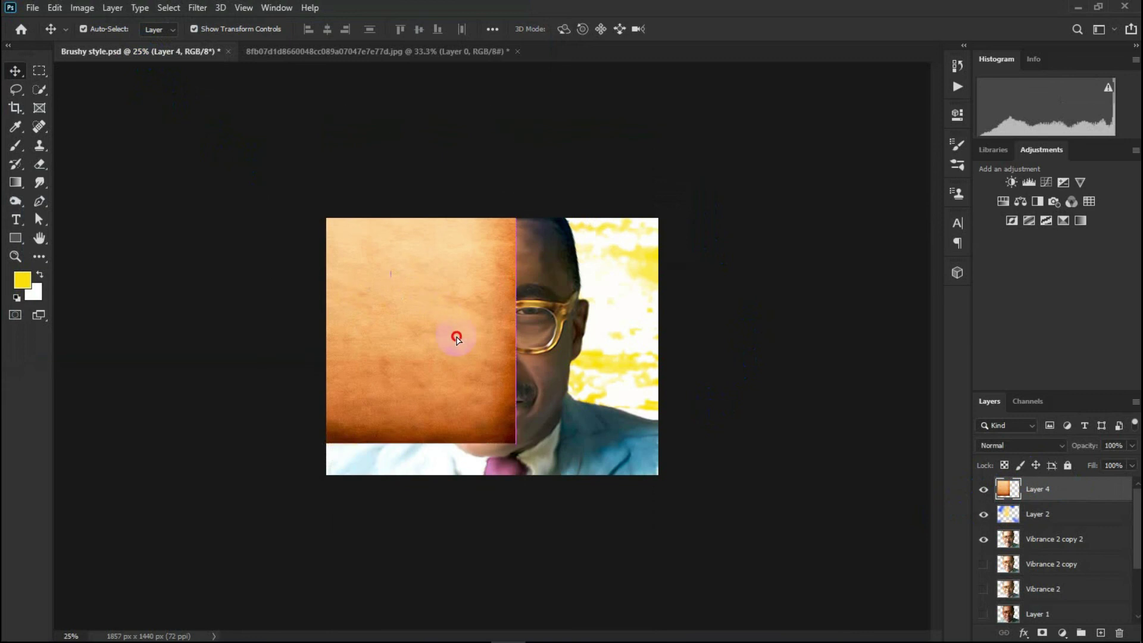
key("ctrl+t")
mouse_move(582, 520)
left_mouse_down()
mouse_move(466, 569)
mouse_move(298, 466)
left_mouse_up()
mouse_move(631, 480)
left_mouse_down()
mouse_move(644, 485)
mouse_move(584, 383)
left_mouse_up()
key("Return")
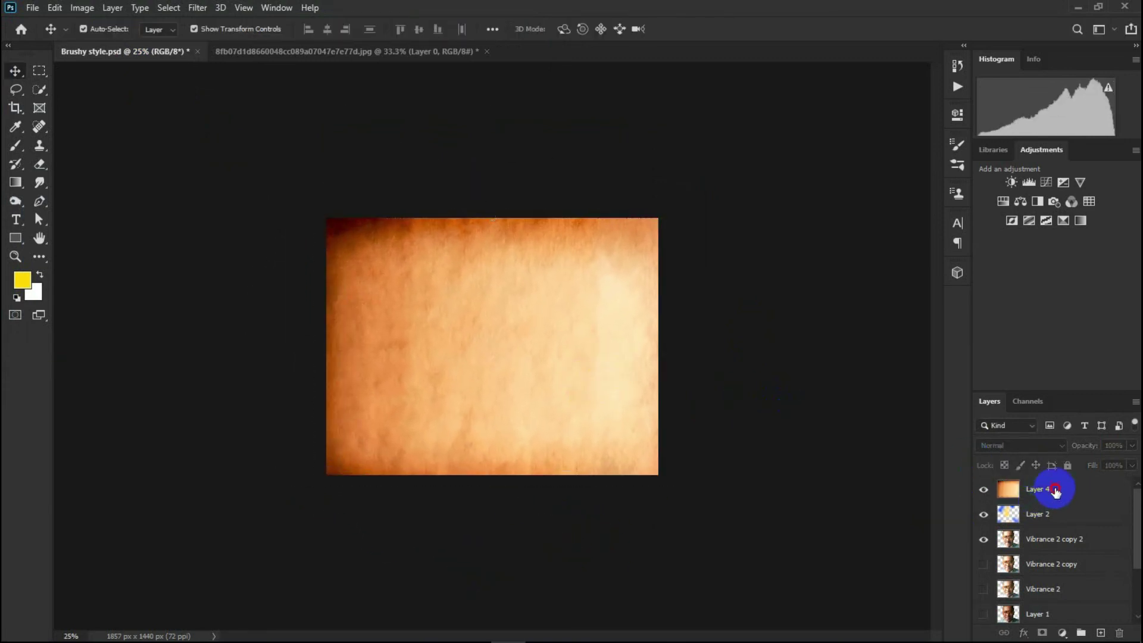
left_click_drag(1080, 494, 1059, 607)
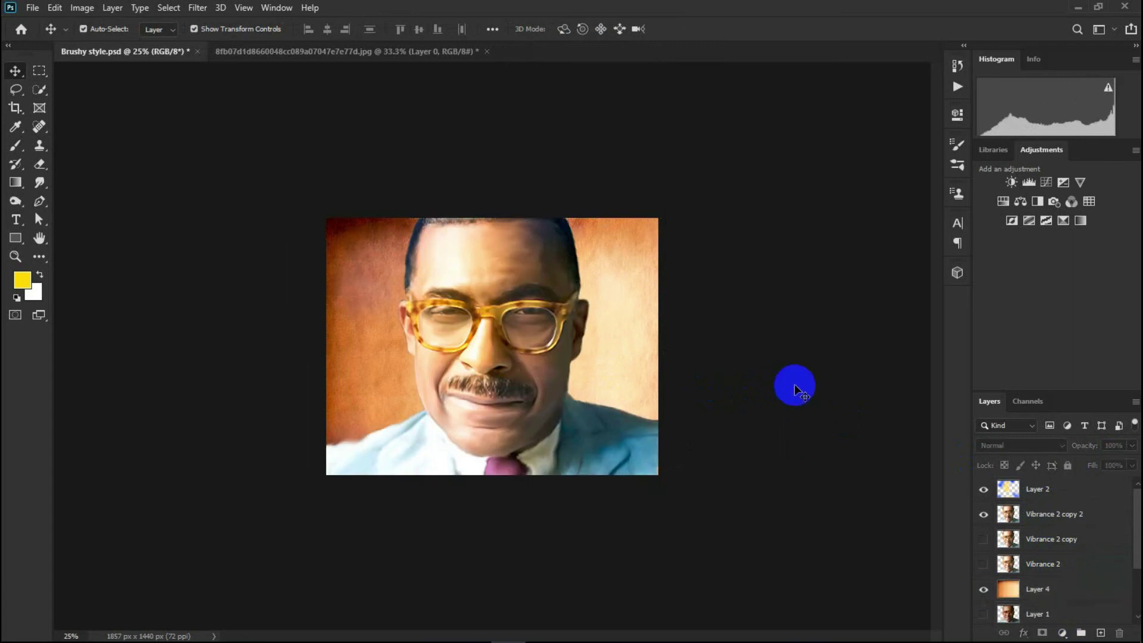
left_click(983, 491)
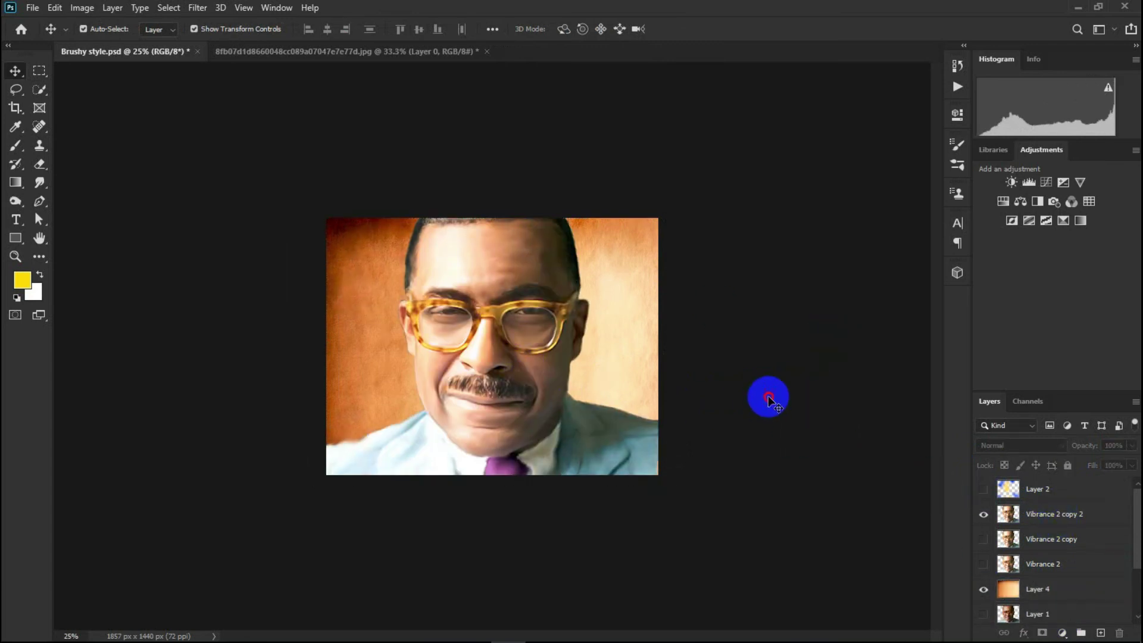
- Add a Gradient fill layer above Layer 4 and set its first stop to a vivid orange
left_click(1039, 592)
left_click(1063, 633)
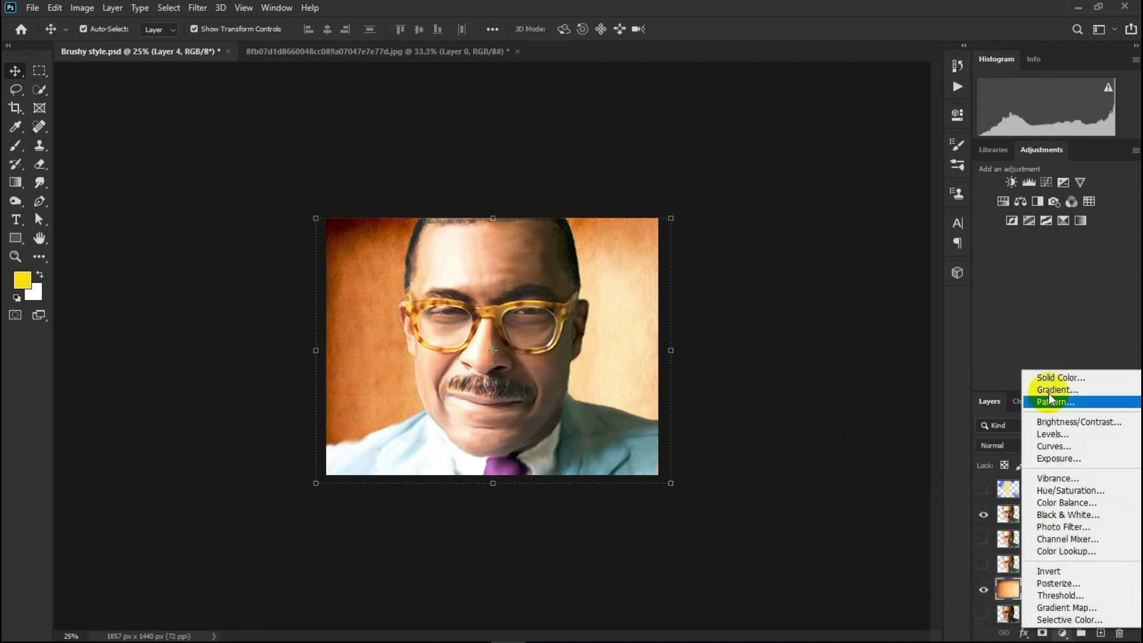
left_click(1051, 388)
left_click_drag(702, 120, 781, 169)
left_click(785, 196)
double_click(729, 379)
left_click(396, 224)
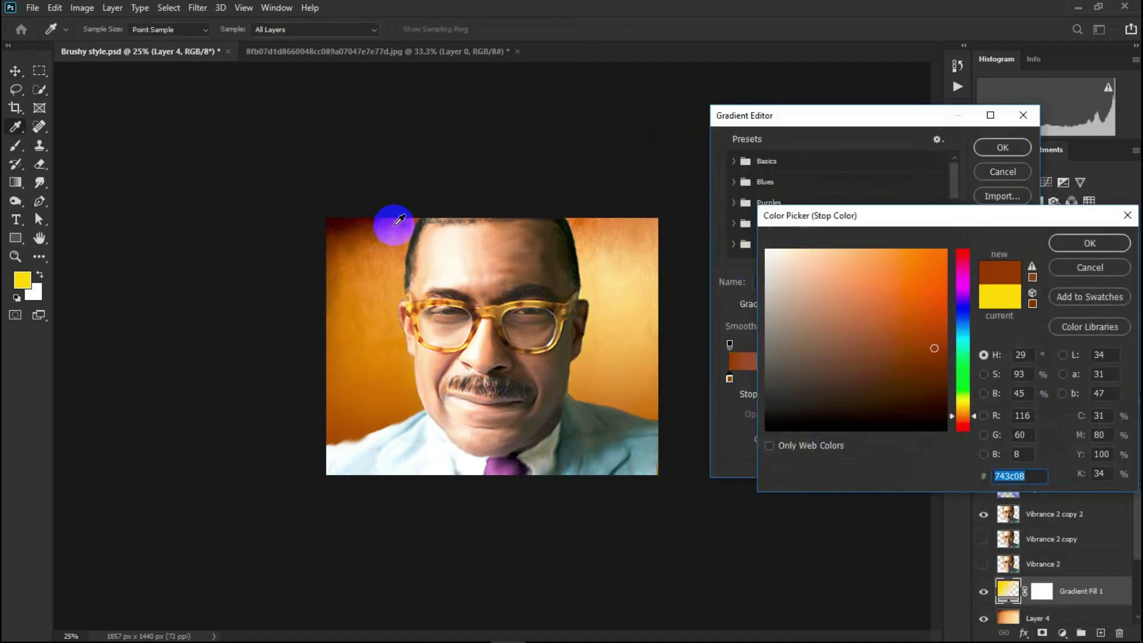
left_click_drag(932, 383, 926, 303)
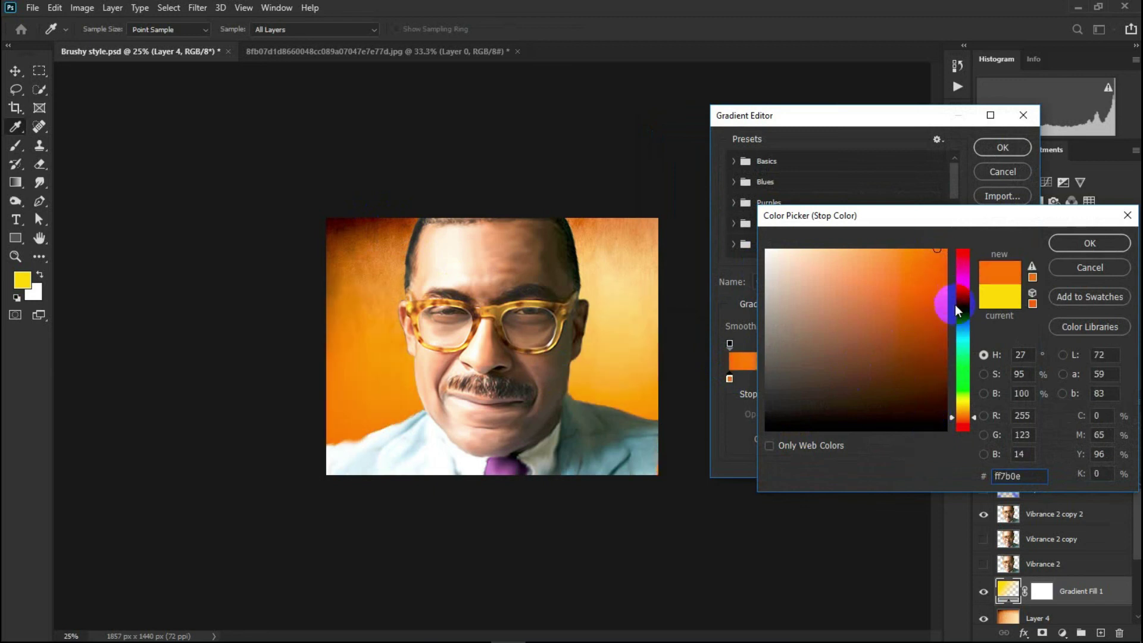
- Set the other gradient stop to dark brown and commit the Gradient Fill 1 layer
left_click(962, 403)
left_click(920, 430)
left_click_drag(969, 363, 962, 430)
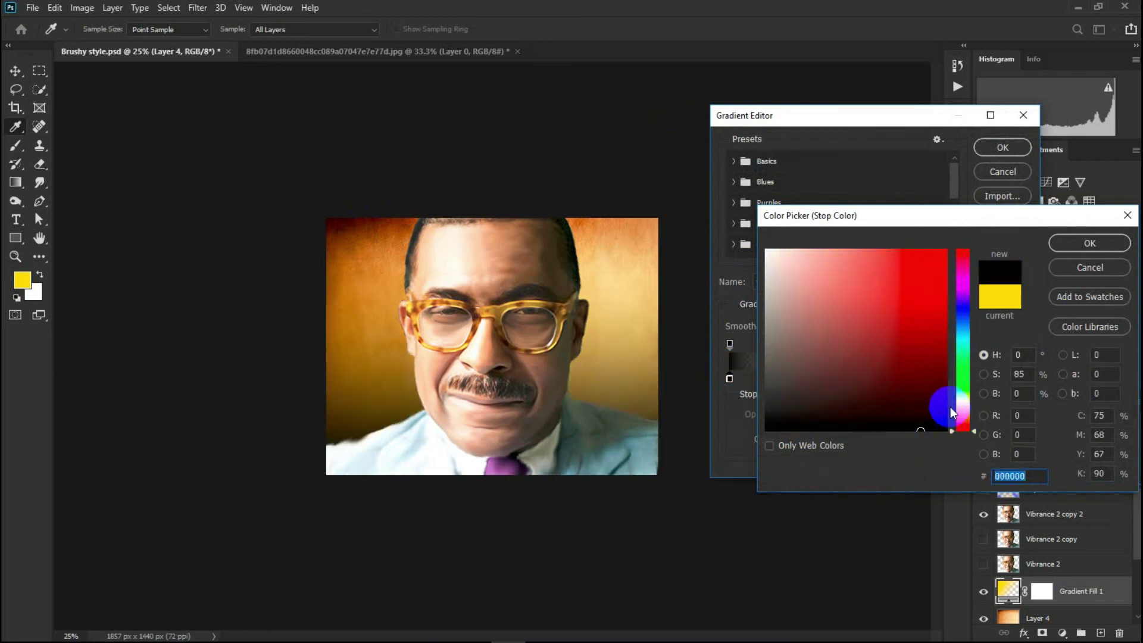
left_click(883, 331)
left_click(359, 230)
left_click(1088, 244)
key("Return")
key("Return")
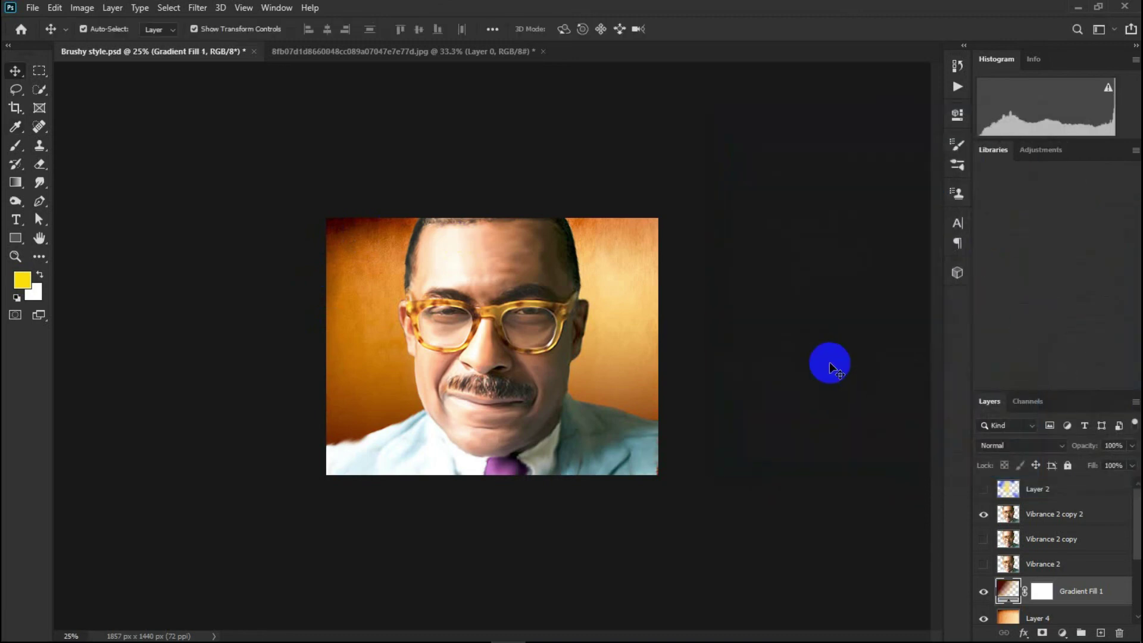
left_click(1008, 514)
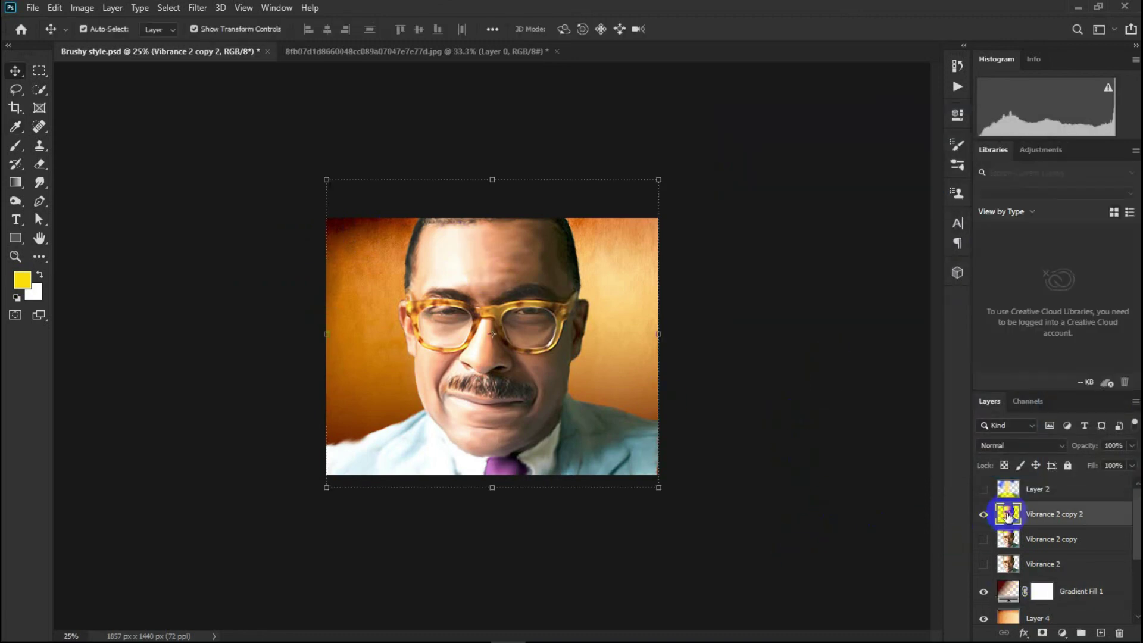